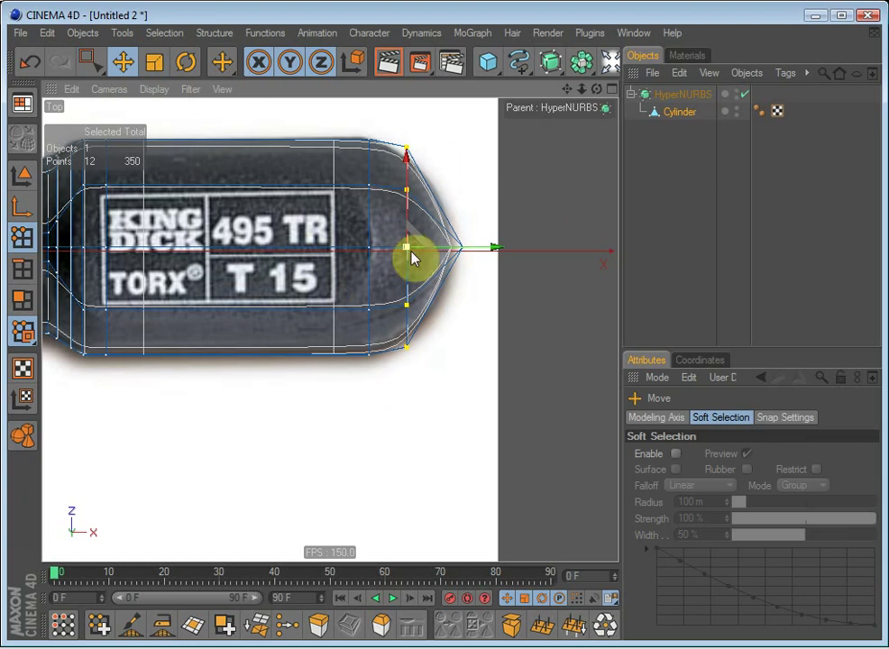
# - Examine the smoothed screwdriver handle from several angles in the perspective view, with and without its mesh cage
pyautogui.scroll(-3, 409, 264)
pyautogui.keyDown('alt'); pyautogui.moveTo(309, 284); pyautogui.dragTo(598, 287, button='middle'); pyautogui.keyUp('alt')
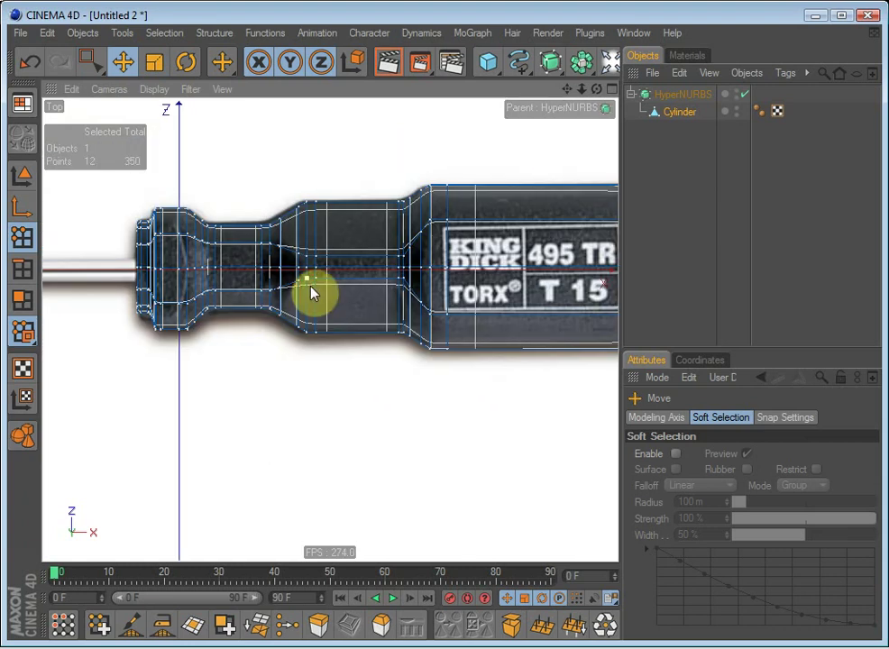
pyautogui.press('F1')
pyautogui.scroll(-5, 389, 270)
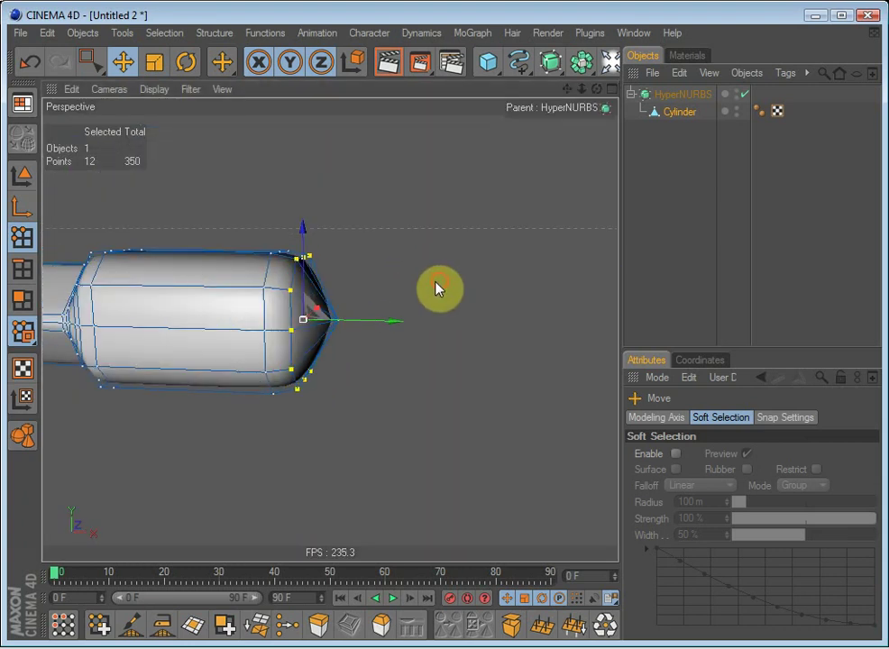
pyautogui.click(724, 275)
pyautogui.keyDown('alt'); pyautogui.moveTo(510, 328); pyautogui.dragTo(418, 334, button='right'); pyautogui.keyUp('alt')
pyautogui.keyDown('alt'); pyautogui.moveTo(418, 334); pyautogui.dragTo(437, 319); pyautogui.keyUp('alt')
pyautogui.keyDown('alt'); pyautogui.moveTo(437, 319); pyautogui.dragTo(476, 314, button='right'); pyautogui.keyUp('alt')
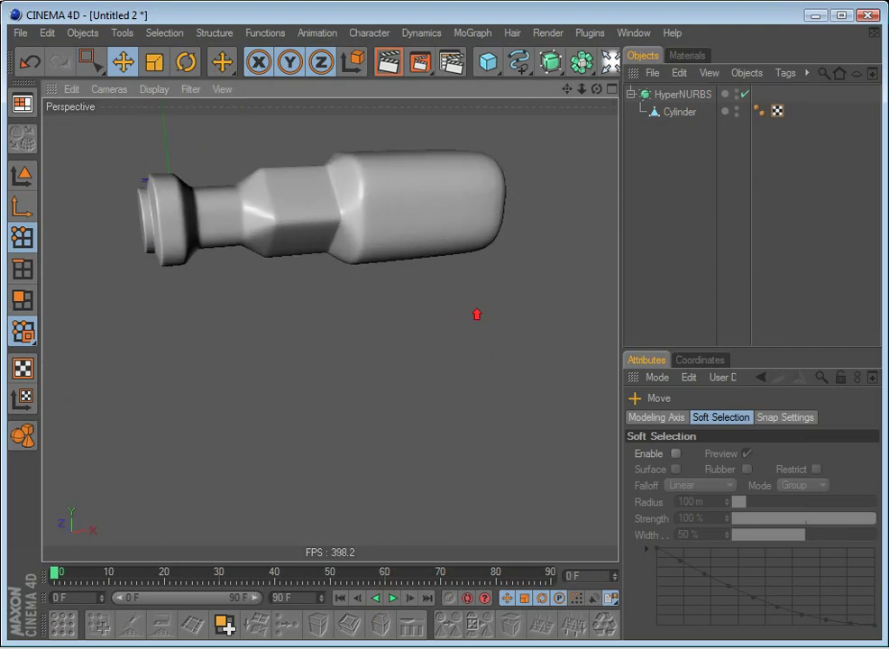
pyautogui.keyDown('alt'); pyautogui.moveTo(476, 314); pyautogui.dragTo(534, 312); pyautogui.keyUp('alt')
pyautogui.keyDown('alt'); pyautogui.moveTo(534, 312); pyautogui.dragTo(575, 310, button='right'); pyautogui.keyUp('alt')
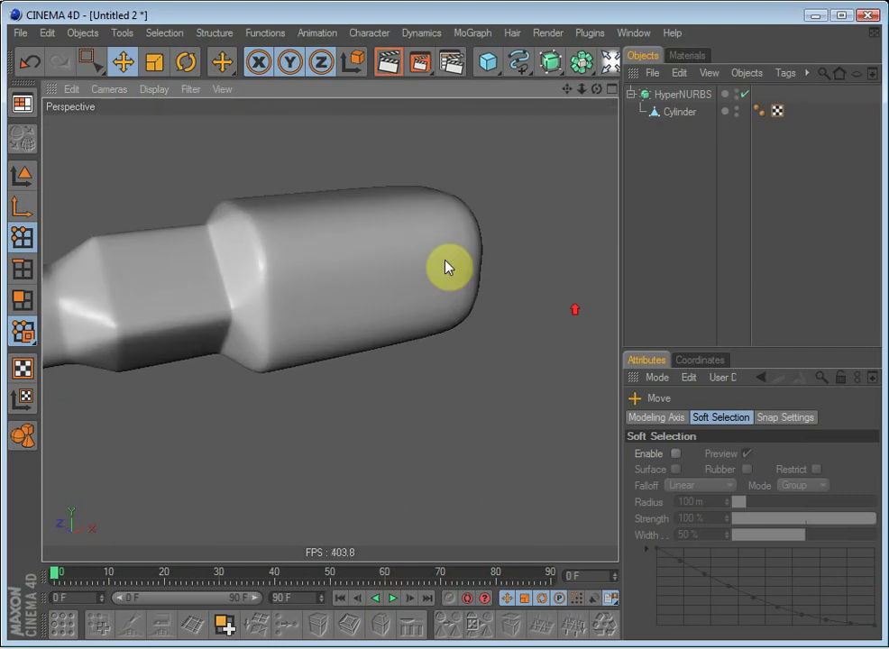
pyautogui.click(326, 256)
pyautogui.keyDown('alt'); pyautogui.moveTo(326, 256); pyautogui.dragTo(437, 255); pyautogui.keyUp('alt')
pyautogui.keyDown('alt'); pyautogui.moveTo(436, 254); pyautogui.dragTo(415, 266, button='right'); pyautogui.keyUp('alt')
pyautogui.keyDown('alt'); pyautogui.moveTo(415, 267); pyautogui.dragTo(222, 267); pyautogui.keyUp('alt')
pyautogui.keyDown('alt'); pyautogui.moveTo(408, 279); pyautogui.dragTo(374, 278); pyautogui.keyUp('alt')
pyautogui.scroll(-4, 373, 278)
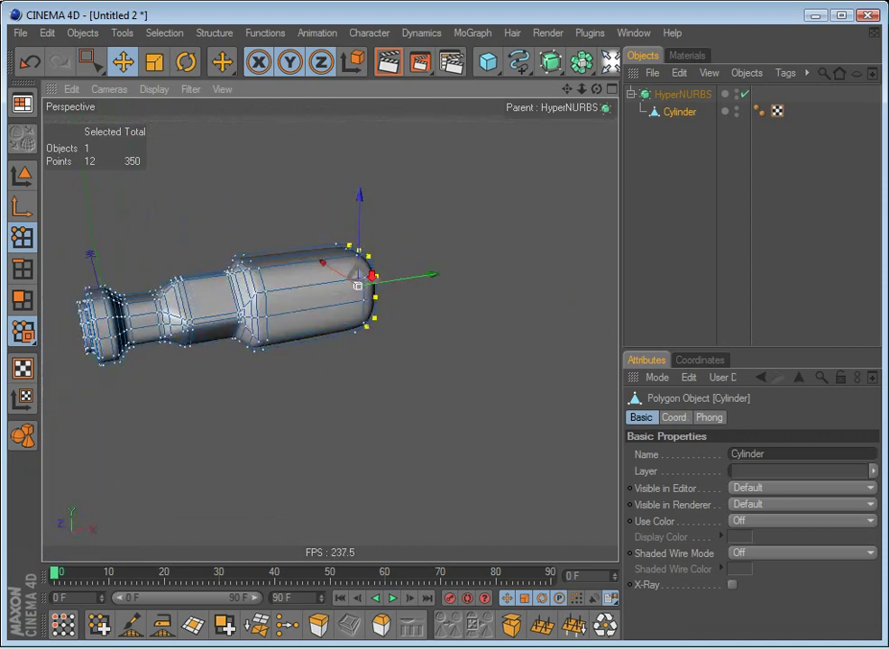
# - Switch to polygon editing and select the four long diagonal corner polygons around the handle's thick rear section
pyautogui.scroll(4, 287, 317)
pyautogui.keyDown('alt'); pyautogui.moveTo(276, 183); pyautogui.dragTo(394, 239); pyautogui.keyUp('alt')
pyautogui.moveTo(494, 224)
pyautogui.keyDown('alt'); pyautogui.mouseDown()
pyautogui.moveTo(530, 221)
pyautogui.moveTo(501, 223)
pyautogui.mouseUp(); pyautogui.keyUp('alt')
pyautogui.keyDown('alt'); pyautogui.moveTo(500, 222); pyautogui.dragTo(443, 199, button='middle'); pyautogui.keyUp('alt')
pyautogui.click(15, 308)
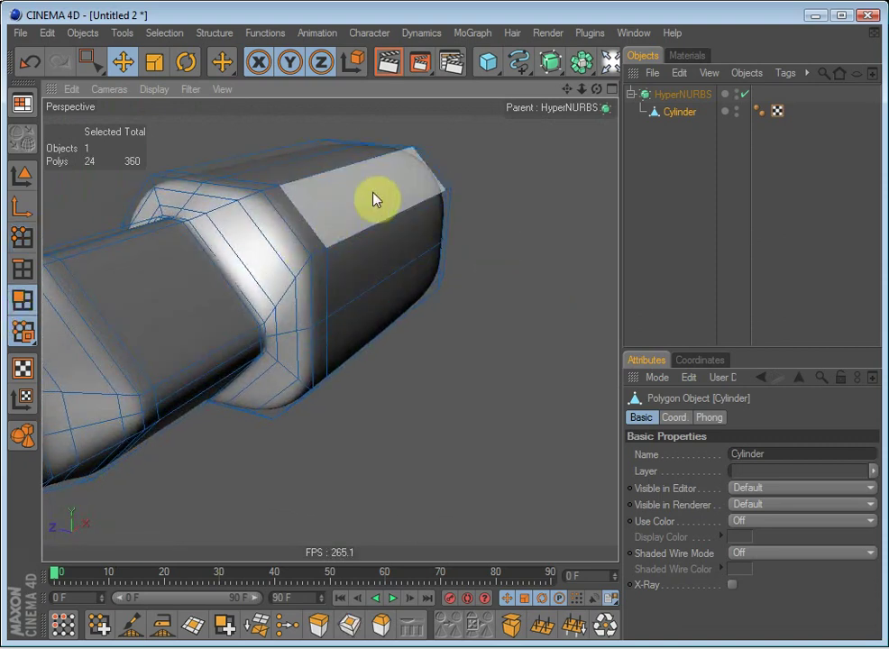
pyautogui.click(373, 196)
pyautogui.keyDown('alt'); pyautogui.moveTo(478, 206); pyautogui.dragTo(606, 213); pyautogui.keyUp('alt')
pyautogui.keyDown('shift'); pyautogui.click(305, 240); pyautogui.keyUp('shift')
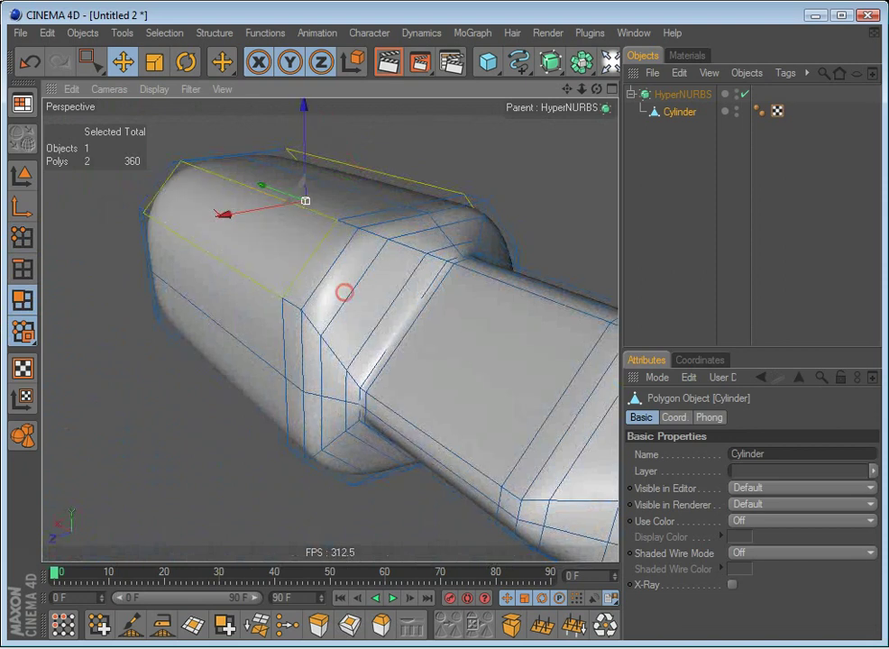
pyautogui.keyDown('alt'); pyautogui.moveTo(344, 291); pyautogui.dragTo(347, 272); pyautogui.keyUp('alt')
pyautogui.keyDown('shift'); pyautogui.click(304, 312); pyautogui.keyUp('shift')
pyautogui.keyDown('alt'); pyautogui.moveTo(334, 313); pyautogui.dragTo(460, 297); pyautogui.keyUp('alt')
pyautogui.keyDown('shift'); pyautogui.click(385, 317); pyautogui.keyUp('shift')
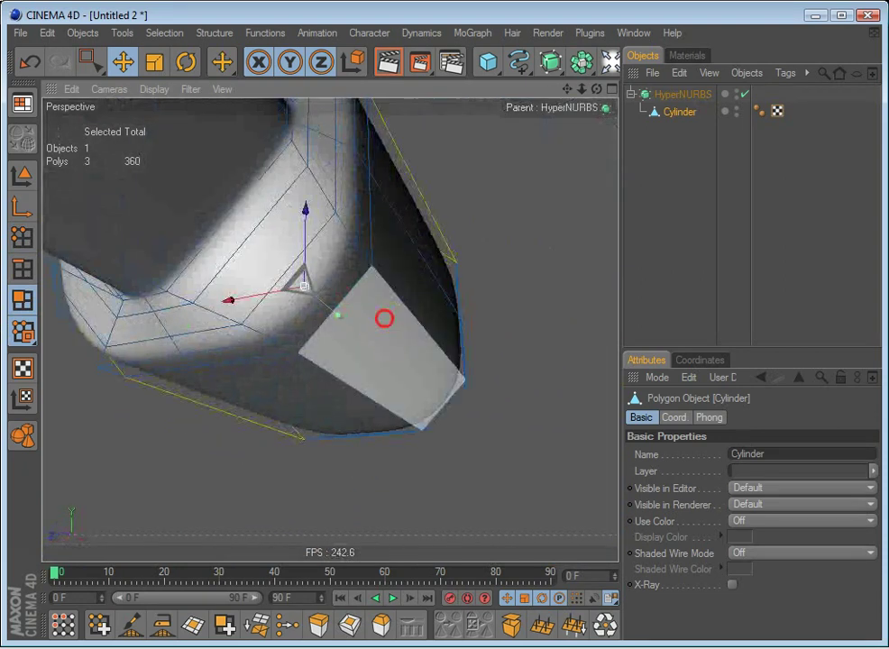
# - Add the four short corner polygons at the neck-side end of the thick section to the selection
pyautogui.keyDown('alt'); pyautogui.moveTo(385, 317); pyautogui.dragTo(505, 311); pyautogui.keyUp('alt')
pyautogui.keyDown('alt'); pyautogui.moveTo(345, 292); pyautogui.dragTo(383, 209, button='middle'); pyautogui.keyUp('alt')
pyautogui.keyDown('alt'); pyautogui.moveTo(373, 376); pyautogui.dragTo(396, 374); pyautogui.keyUp('alt')
pyautogui.scroll(-2, 349, 315)
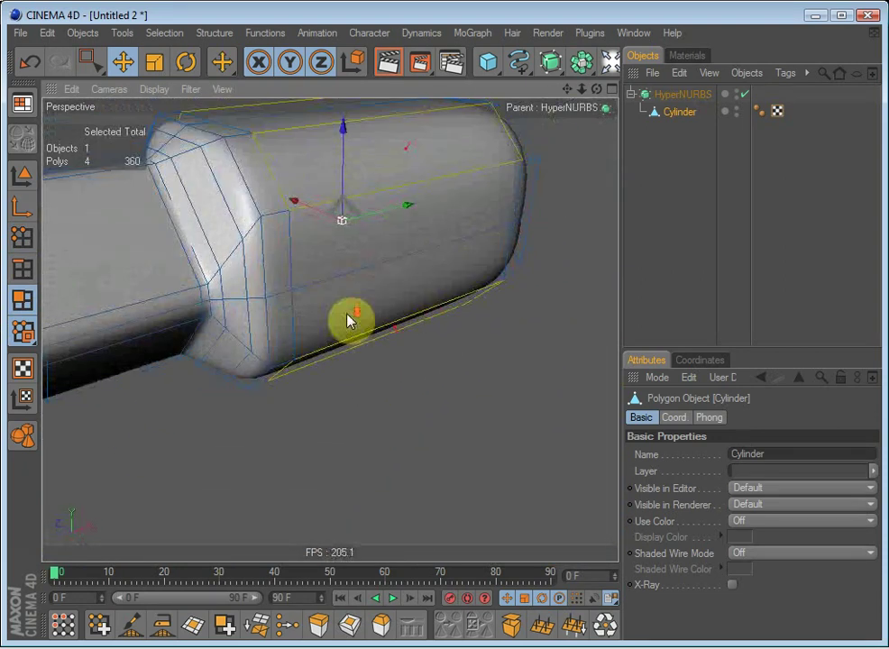
pyautogui.keyDown('alt'); pyautogui.moveTo(349, 316); pyautogui.dragTo(354, 287); pyautogui.keyUp('alt')
pyautogui.keyDown('alt'); pyautogui.moveTo(277, 342); pyautogui.dragTo(232, 354); pyautogui.keyUp('alt')
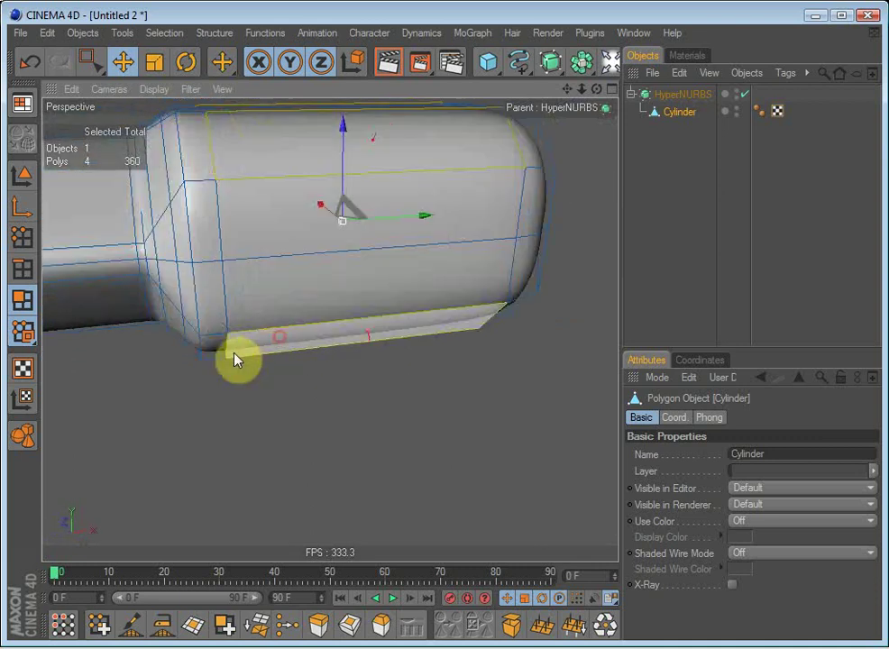
pyautogui.keyDown('shift'); pyautogui.click(214, 348); pyautogui.keyUp('shift')
pyautogui.keyDown('shift'); pyautogui.click(193, 158); pyautogui.keyUp('shift')
pyautogui.keyDown('alt'); pyautogui.moveTo(330, 150); pyautogui.dragTo(412, 246, button='middle'); pyautogui.keyUp('alt')
pyautogui.keyDown('alt'); pyautogui.moveTo(378, 261); pyautogui.dragTo(550, 275); pyautogui.keyUp('alt')
pyautogui.keyDown('alt'); pyautogui.moveTo(604, 361); pyautogui.dragTo(475, 271, button='middle'); pyautogui.keyUp('alt')
pyautogui.keyDown('alt'); pyautogui.moveTo(510, 269); pyautogui.dragTo(431, 203); pyautogui.keyUp('alt')
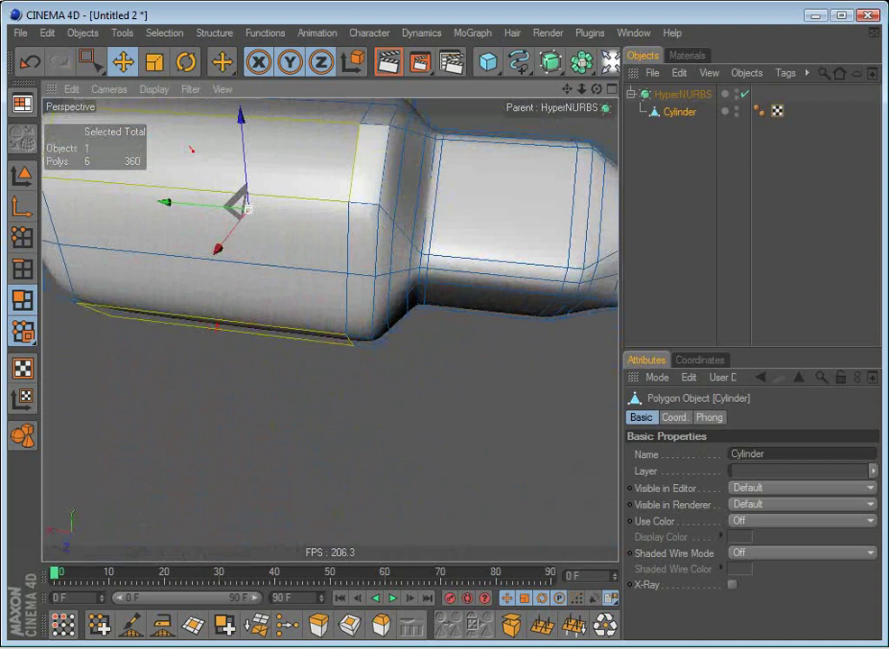
pyautogui.keyDown('shift'); pyautogui.click(371, 164); pyautogui.keyUp('shift')
pyautogui.keyDown('shift'); pyautogui.click(361, 346); pyautogui.keyUp('shift')
# - Extend the selection with the four short corner polygons beside the handle's rounded rear end
pyautogui.keyDown('alt'); pyautogui.moveTo(496, 285); pyautogui.dragTo(405, 291); pyautogui.keyUp('alt')
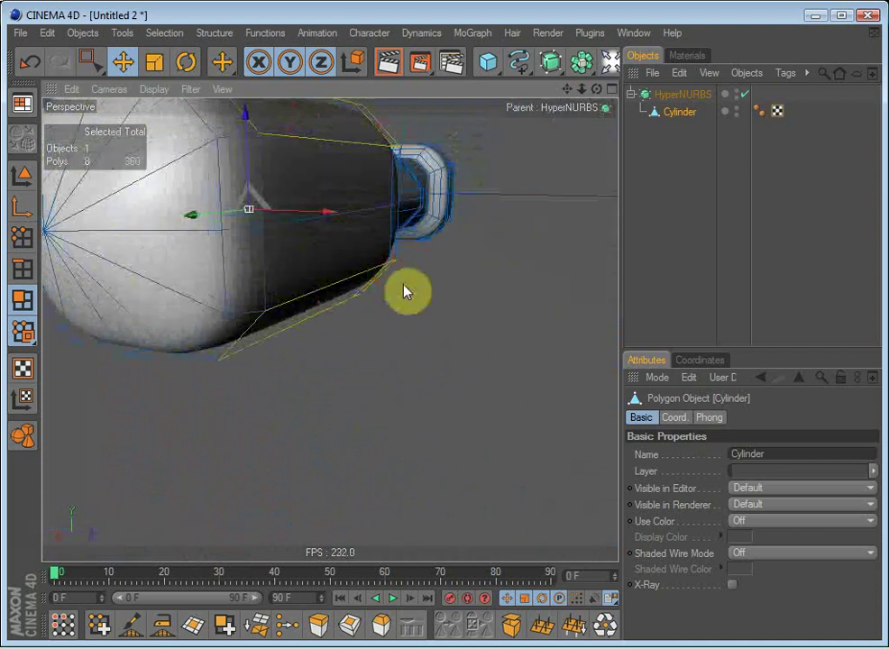
pyautogui.keyDown('shift'); pyautogui.click(254, 344); pyautogui.keyUp('shift')
pyautogui.keyDown('alt'); pyautogui.moveTo(254, 343); pyautogui.dragTo(279, 370); pyautogui.keyUp('alt')
pyautogui.keyDown('alt'); pyautogui.moveTo(228, 170); pyautogui.dragTo(290, 278, button='middle'); pyautogui.keyUp('alt')
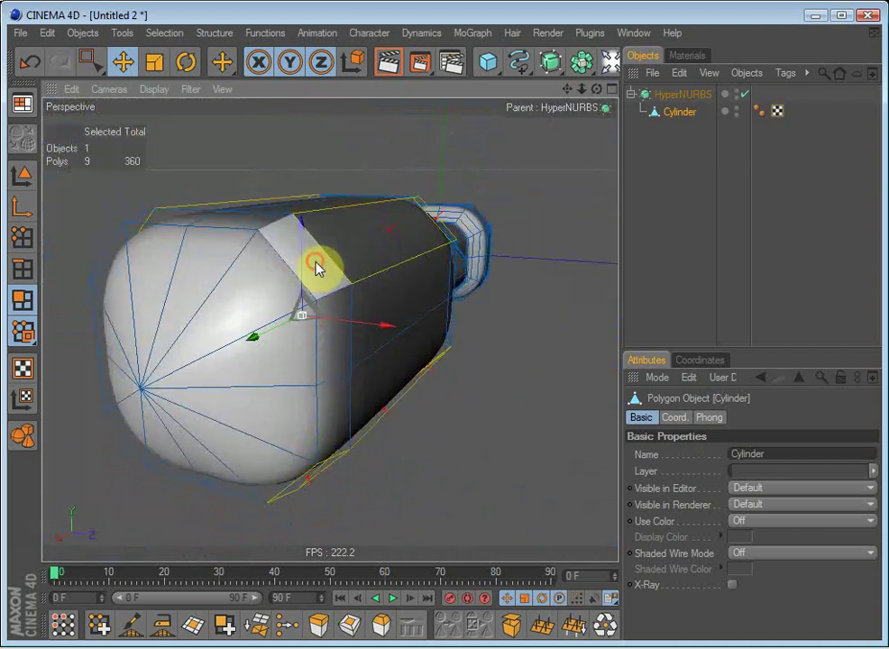
pyautogui.keyDown('shift'); pyautogui.click(316, 264); pyautogui.keyUp('shift')
pyautogui.keyDown('alt'); pyautogui.moveTo(383, 293); pyautogui.dragTo(550, 275); pyautogui.keyUp('alt')
pyautogui.keyDown('shift'); pyautogui.click(403, 291); pyautogui.keyUp('shift')
pyautogui.keyDown('alt'); pyautogui.moveTo(442, 298); pyautogui.dragTo(429, 234); pyautogui.keyUp('alt')
pyautogui.keyDown('shift'); pyautogui.click(423, 354); pyautogui.keyUp('shift')
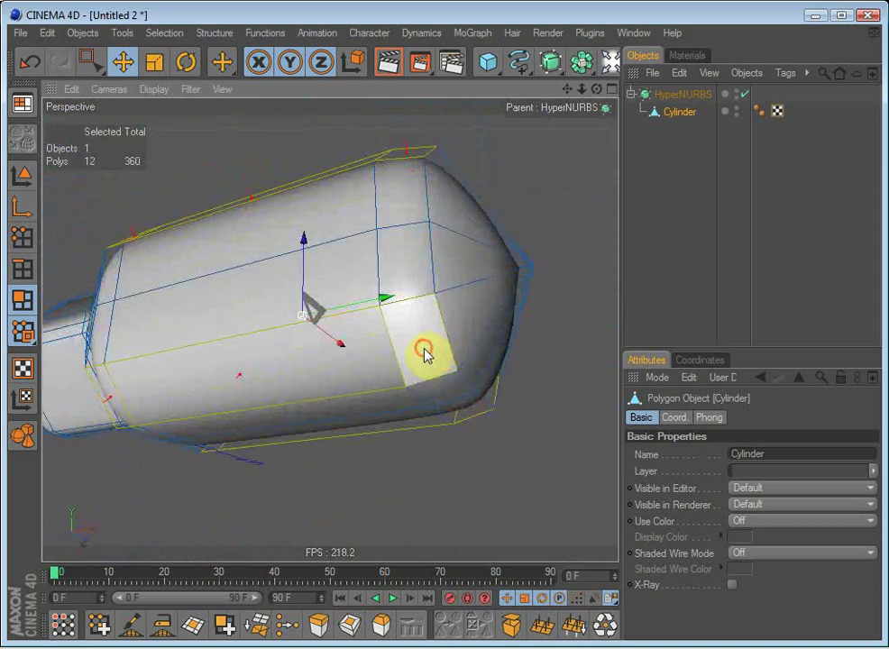
# - Try scaling the twelve selected corner polygons inward with the Y axis locked, and inspect the smoothed grip
pyautogui.keyDown('alt'); pyautogui.moveTo(423, 353); pyautogui.dragTo(279, 311); pyautogui.keyUp('alt')
pyautogui.keyDown('alt'); pyautogui.moveTo(411, 428); pyautogui.dragTo(435, 348, button='middle'); pyautogui.keyUp('alt')
pyautogui.keyDown('alt'); pyautogui.moveTo(436, 347); pyautogui.dragTo(425, 386); pyautogui.keyUp('alt')
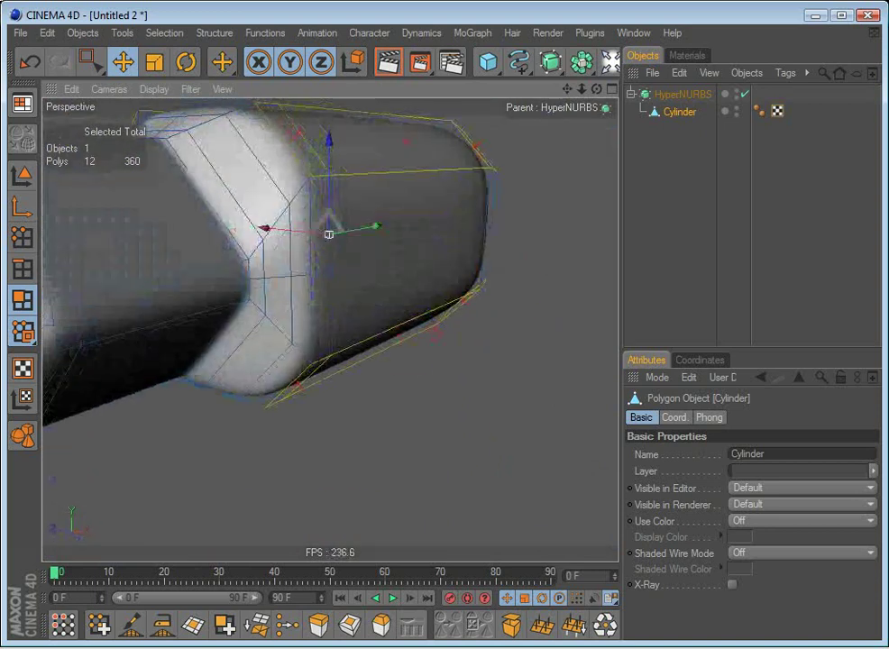
pyautogui.click(154, 63)
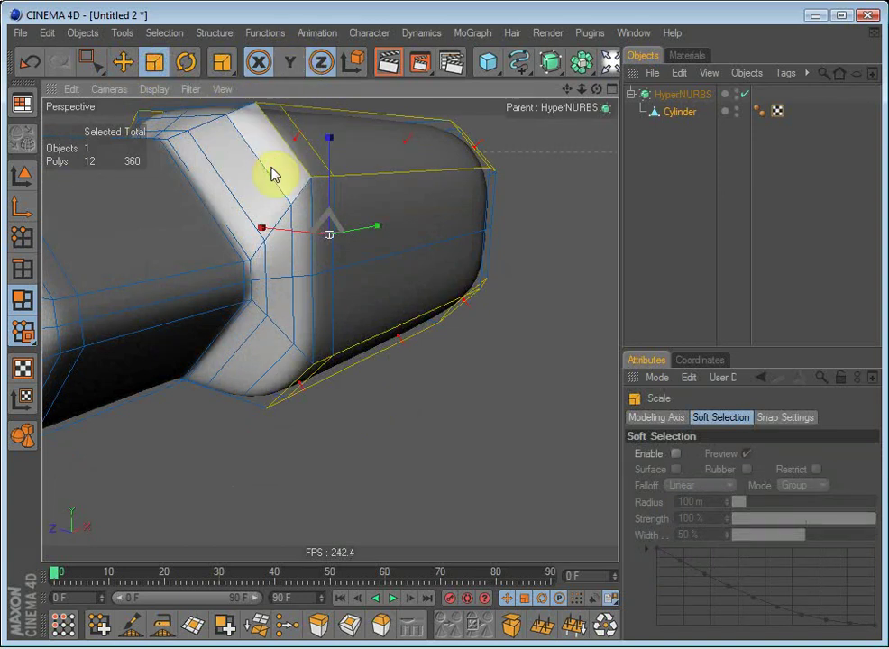
pyautogui.keyDown('alt'); pyautogui.moveTo(270, 168); pyautogui.dragTo(268, 184, button='middle'); pyautogui.keyUp('alt')
pyautogui.moveTo(448, 179); pyautogui.dragTo(397, 181)
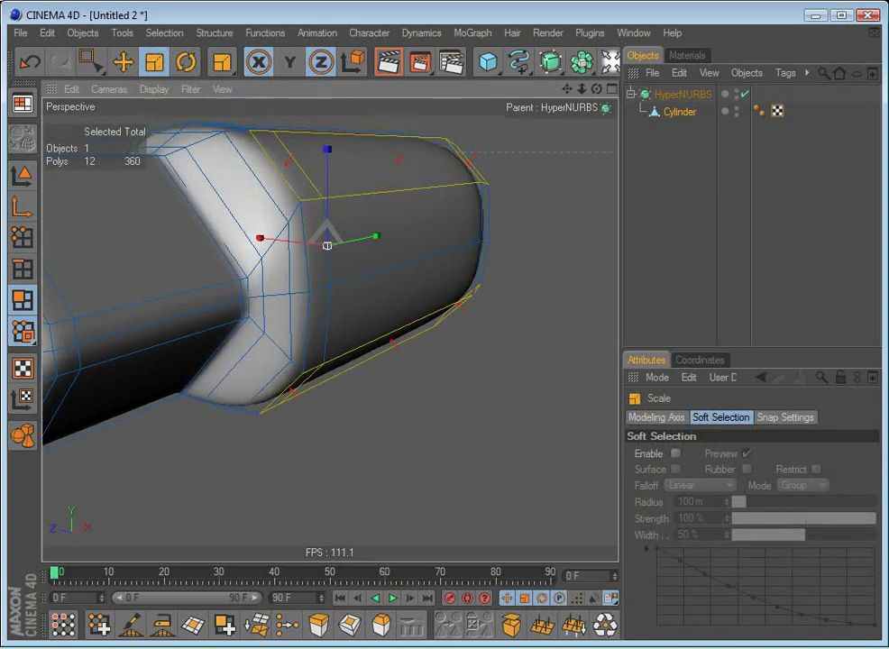
pyautogui.click(672, 223)
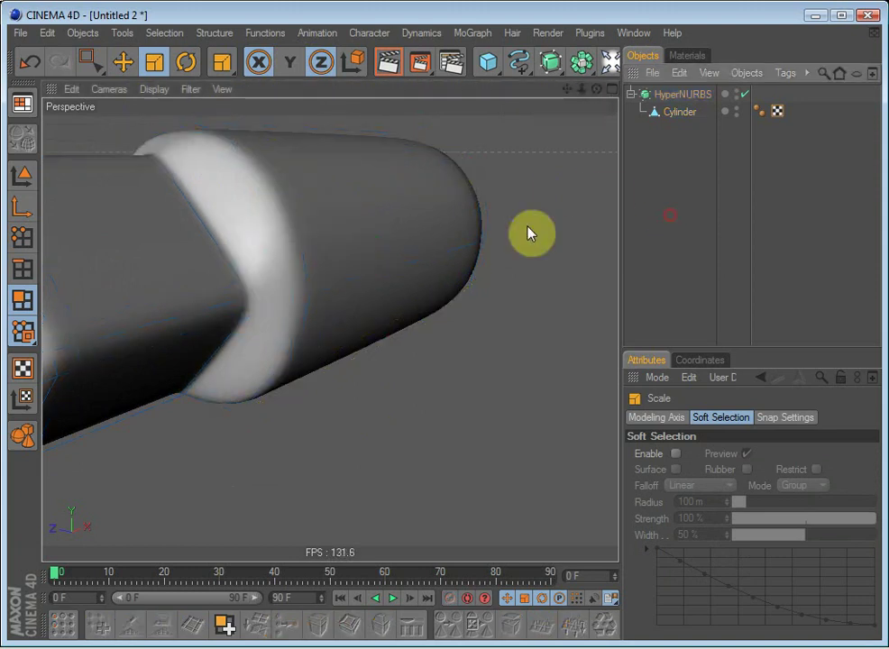
pyautogui.keyDown('alt'); pyautogui.moveTo(505, 245); pyautogui.dragTo(373, 297, button='right'); pyautogui.keyUp('alt')
pyautogui.keyDown('alt'); pyautogui.moveTo(374, 298); pyautogui.dragTo(393, 317); pyautogui.keyUp('alt')
pyautogui.keyDown('alt'); pyautogui.moveTo(393, 317); pyautogui.dragTo(392, 312, button='middle'); pyautogui.keyUp('alt')
pyautogui.keyDown('alt'); pyautogui.moveTo(391, 306); pyautogui.dragTo(392, 312); pyautogui.keyUp('alt')
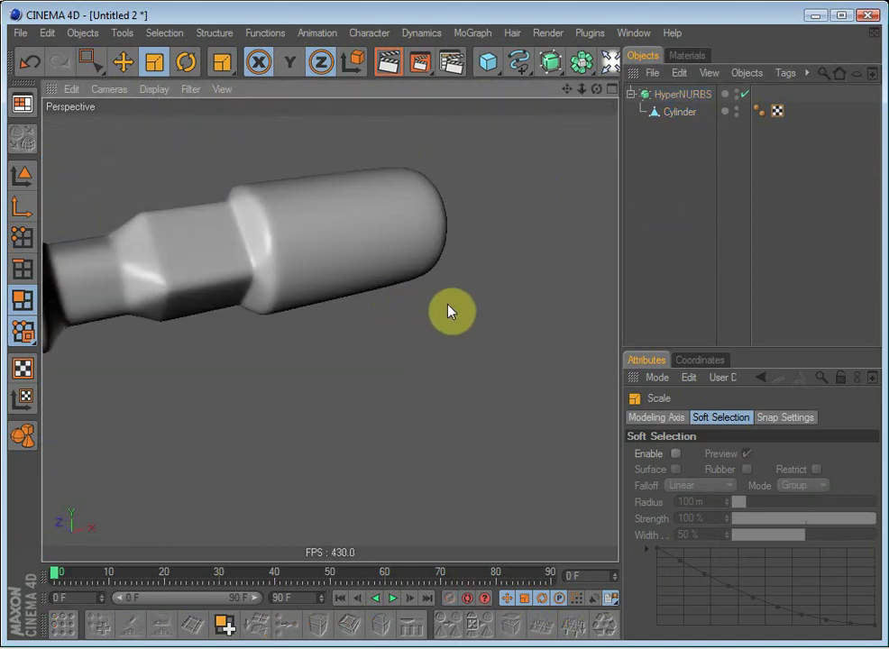
pyautogui.keyDown('alt'); pyautogui.moveTo(395, 271); pyautogui.dragTo(418, 295, button='middle'); pyautogui.keyUp('alt')
pyautogui.keyDown('alt'); pyautogui.moveTo(418, 295); pyautogui.dragTo(446, 296); pyautogui.keyUp('alt')
# - Undo the deselection and the last scaling, and rescale the twelve corner polygons inward with the Y axis locked
pyautogui.hotkey('ctrl', 'z')
pyautogui.hotkey('ctrl', 'z')
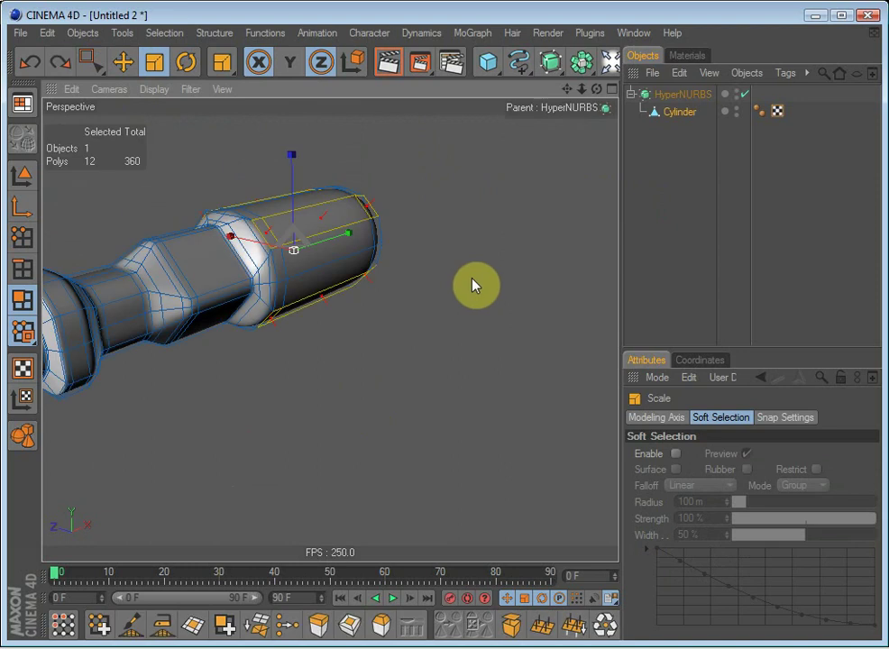
pyautogui.moveTo(487, 252); pyautogui.dragTo(467, 252)
pyautogui.moveTo(441, 297); pyautogui.dragTo(413, 296)
# - Select all polygons of the handle's thick rear section with a rectangle selection in the top view
pyautogui.press('F2')
pyautogui.scroll(-1, 411, 299)
pyautogui.keyDown('alt'); pyautogui.moveTo(451, 289); pyautogui.dragTo(280, 338, button='middle'); pyautogui.keyUp('alt')
pyautogui.click(92, 63)
pyautogui.moveTo(598, 229); pyautogui.dragTo(234, 466)
pyautogui.press('F1')
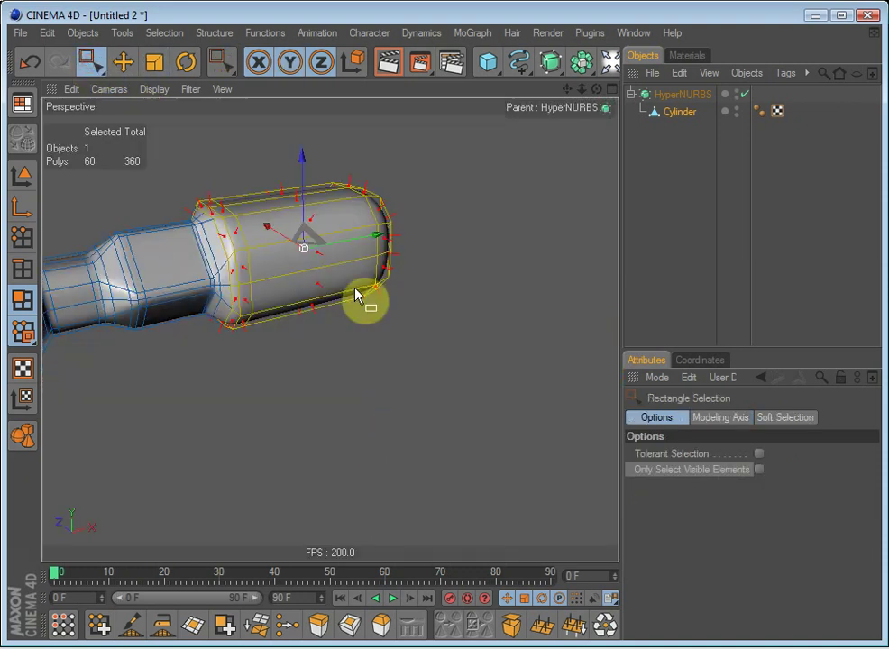
# - Unlock the Y axis for scaling, nudge the selected rear section slightly toward the neck, and deselect the handle
pyautogui.keyDown('alt'); pyautogui.moveTo(359, 290); pyautogui.dragTo(372, 281); pyautogui.keyUp('alt')
pyautogui.click(155, 63)
pyautogui.click(290, 63)
pyautogui.keyDown('alt'); pyautogui.moveTo(445, 179); pyautogui.dragTo(367, 147); pyautogui.keyUp('alt')
pyautogui.keyDown('alt'); pyautogui.moveTo(451, 200); pyautogui.dragTo(433, 192); pyautogui.keyUp('alt')
pyautogui.press('e')
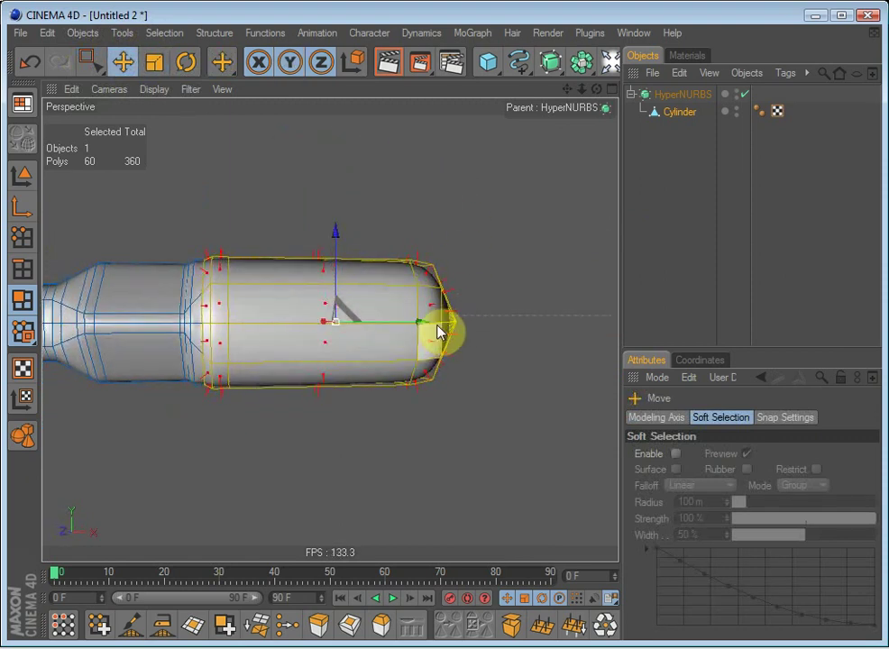
pyautogui.moveTo(424, 322); pyautogui.dragTo(420, 322)
pyautogui.click(633, 262)
# - Examine the whole handle in perspective and against the screwdriver reference image in the top view
pyautogui.scroll(-5, 453, 256)
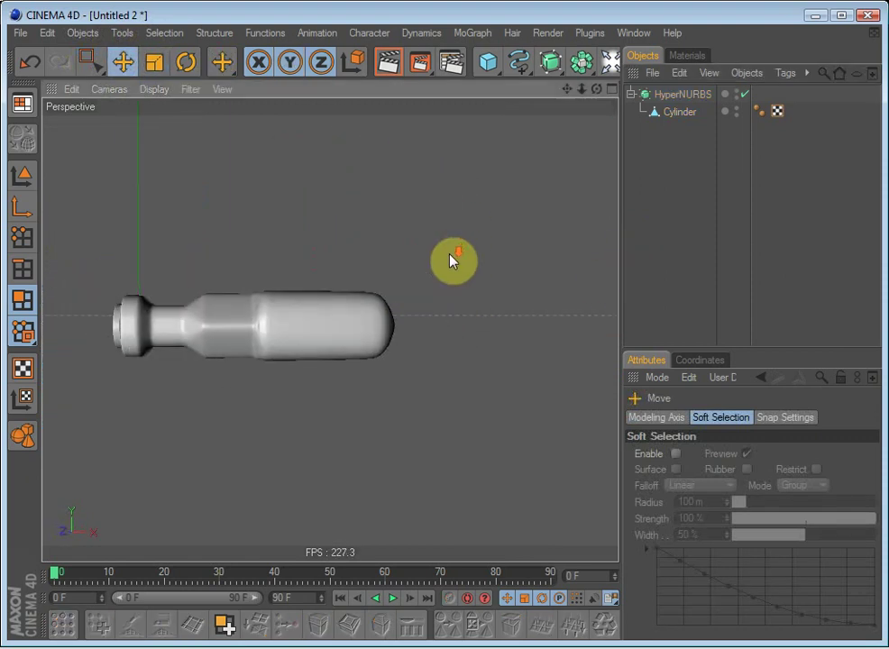
pyautogui.keyDown('alt'); pyautogui.moveTo(452, 256); pyautogui.dragTo(304, 310); pyautogui.keyUp('alt')
pyautogui.scroll(1, 301, 290)
pyautogui.keyDown('alt'); pyautogui.moveTo(219, 281); pyautogui.dragTo(261, 287, button='middle'); pyautogui.keyUp('alt')
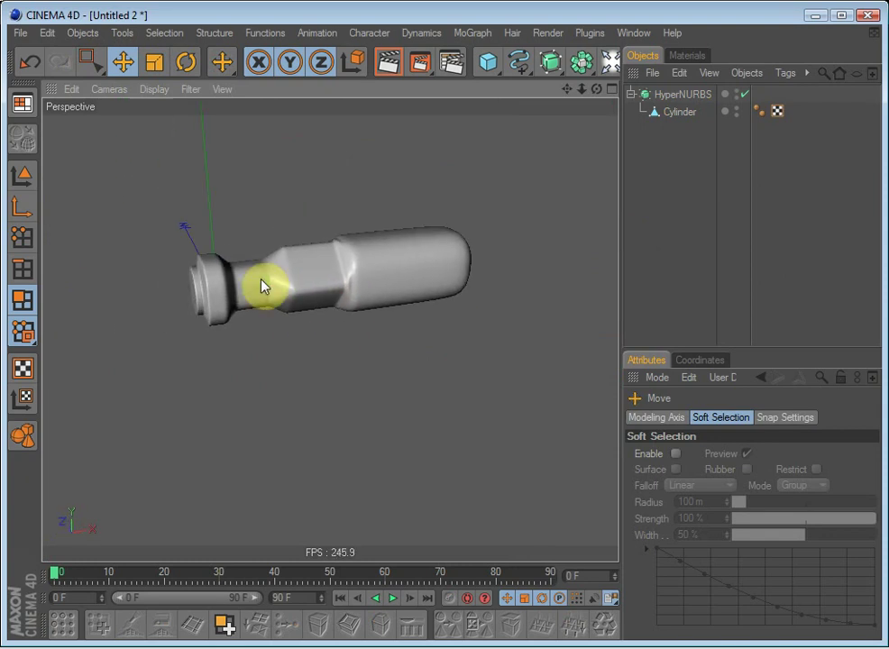
pyautogui.press('F2')
pyautogui.scroll(-2, 263, 288)
pyautogui.keyDown('alt'); pyautogui.moveTo(99, 330); pyautogui.dragTo(345, 302, button='middle'); pyautogui.keyUp('alt')
pyautogui.scroll(-3, 327, 309)
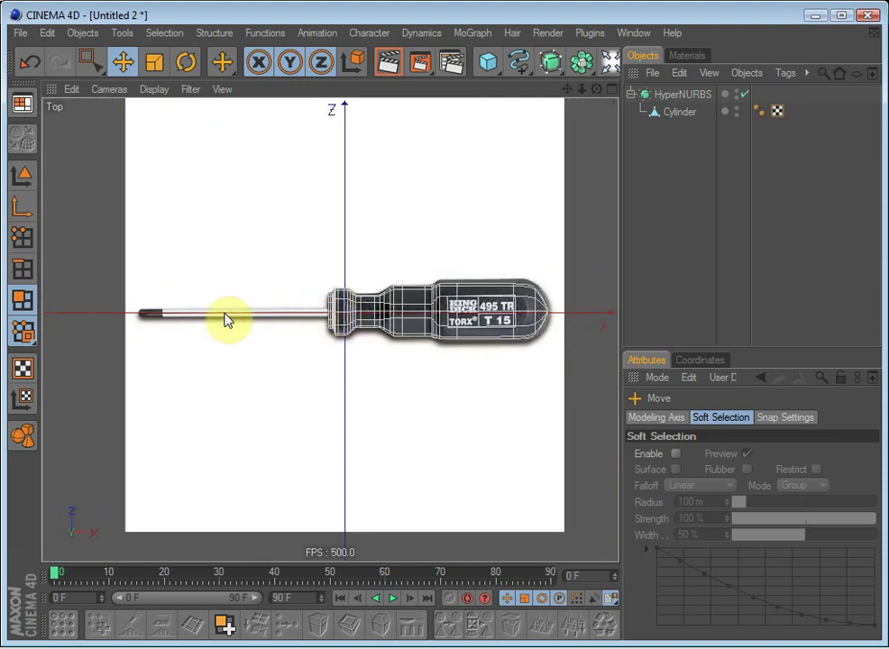
# - Add a Cylinder primitive as the base for the screwdriver's shaft
pyautogui.moveTo(267, 319)
pyautogui.keyDown('alt'); pyautogui.mouseDown(button='middle')
pyautogui.moveTo(290, 305)
pyautogui.moveTo(284, 315)
pyautogui.mouseUp(button='middle'); pyautogui.keyUp('alt')
pyautogui.scroll(3, 304, 287)
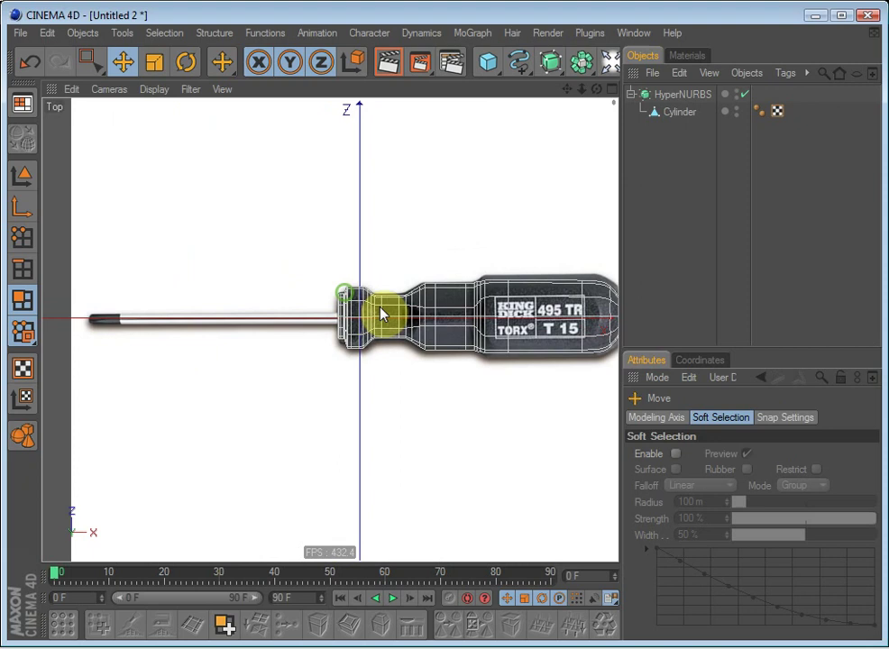
pyautogui.click(499, 61)
pyautogui.click(833, 81)
pyautogui.keyDown('alt'); pyautogui.moveTo(545, 253); pyautogui.dragTo(566, 208, button='middle'); pyautogui.keyUp('alt')
pyautogui.scroll(2, 565, 209)
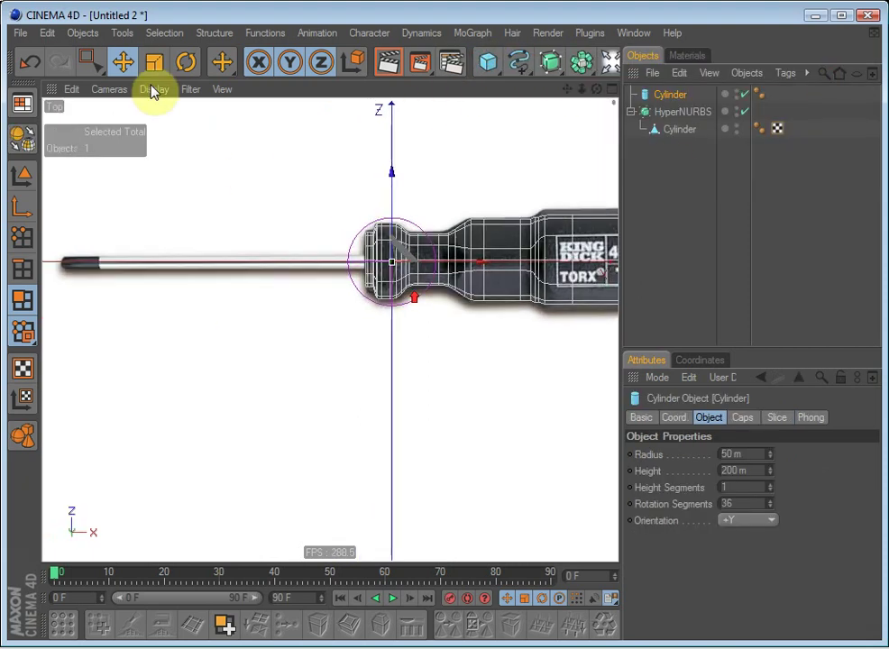
# - Rotate the new cylinder so it lies along the X axis and move it over the shaft in the reference image
pyautogui.press('r')
pyautogui.moveTo(363, 264); pyautogui.dragTo(316, 268)
pyautogui.press('e')
pyautogui.keyDown('alt'); pyautogui.moveTo(174, 259); pyautogui.dragTo(277, 264, button='middle'); pyautogui.keyUp('alt')
pyautogui.scroll(3, 276, 264)
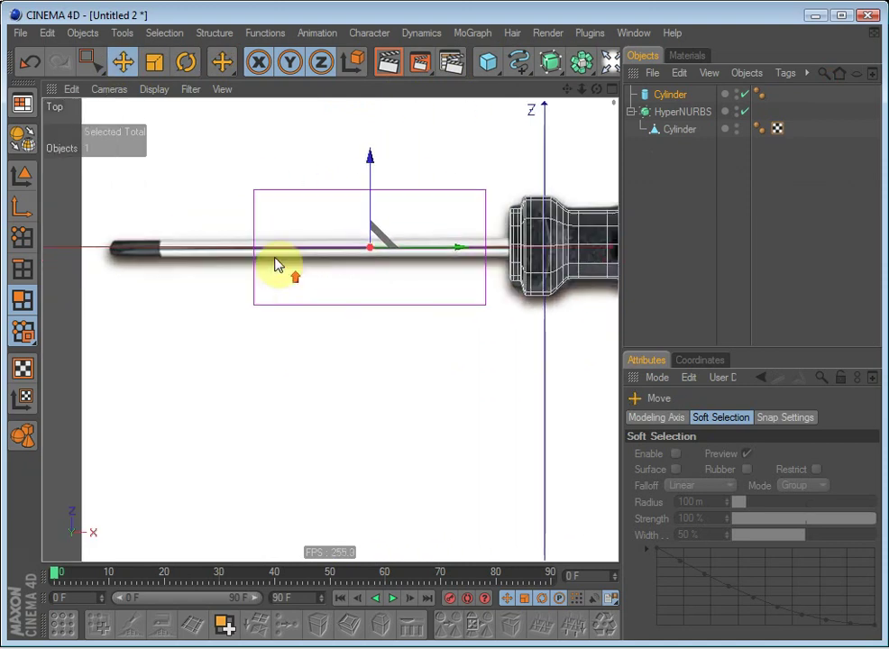
# - Rotate the shaft cylinder a quarter turn about its own long axis
pyautogui.press('r')
pyautogui.moveTo(367, 205); pyautogui.dragTo(369, 264)
pyautogui.press('e')
pyautogui.scroll(2, 476, 321)
pyautogui.keyDown('alt'); pyautogui.moveTo(553, 229); pyautogui.dragTo(506, 298, button='middle'); pyautogui.keyUp('alt')
pyautogui.scroll(3, 517, 293)
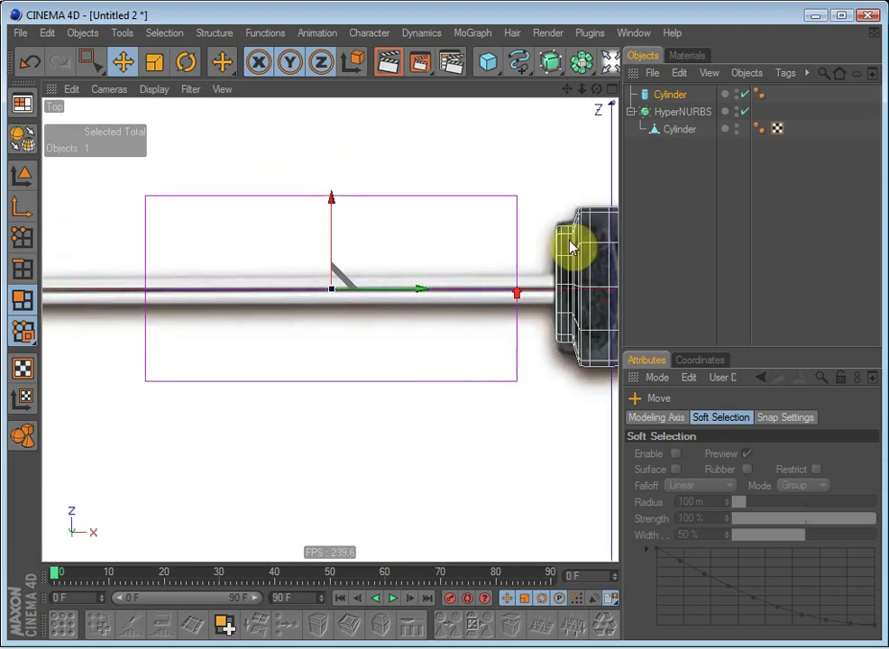
# - Resize the shaft cylinder to a 7.5 m radius and about 245 m height, aligning its end with the handle's collar
pyautogui.click(668, 95)
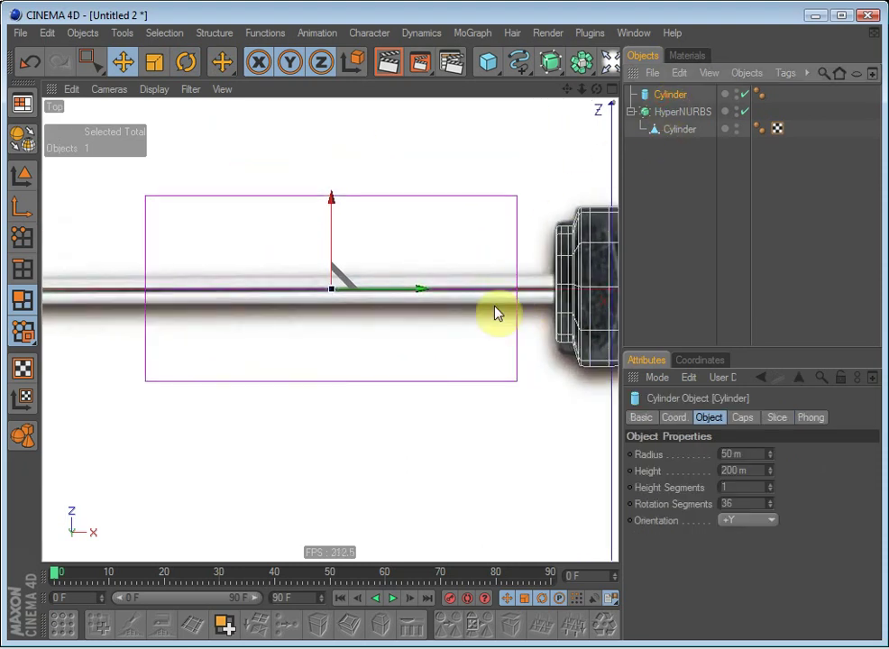
pyautogui.click(14, 183)
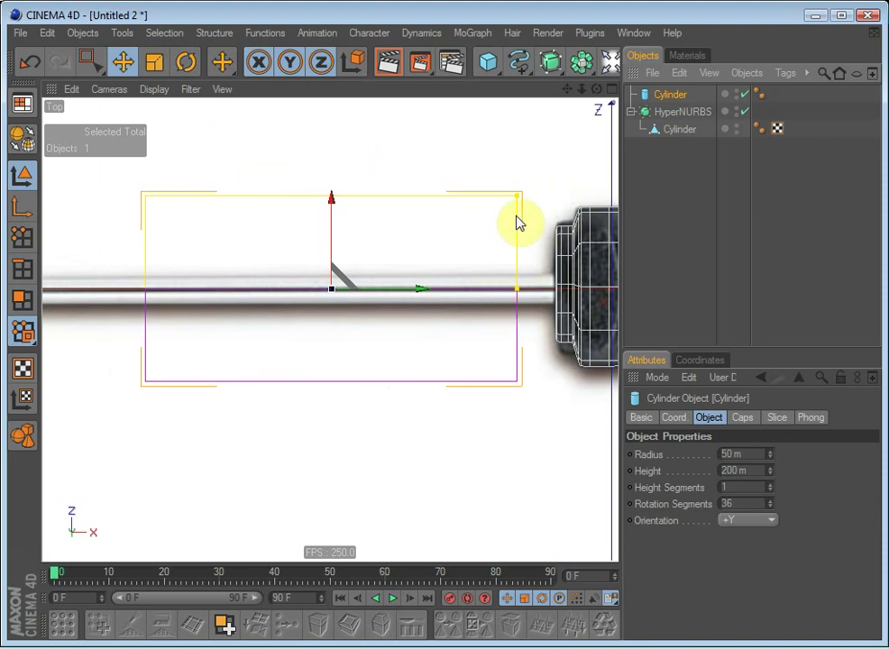
pyautogui.moveTo(516, 197); pyautogui.dragTo(517, 276)
pyautogui.moveTo(332, 200); pyautogui.dragTo(331, 205)
pyautogui.moveTo(557, 291); pyautogui.dragTo(560, 291)
pyautogui.scroll(-3, 508, 311)
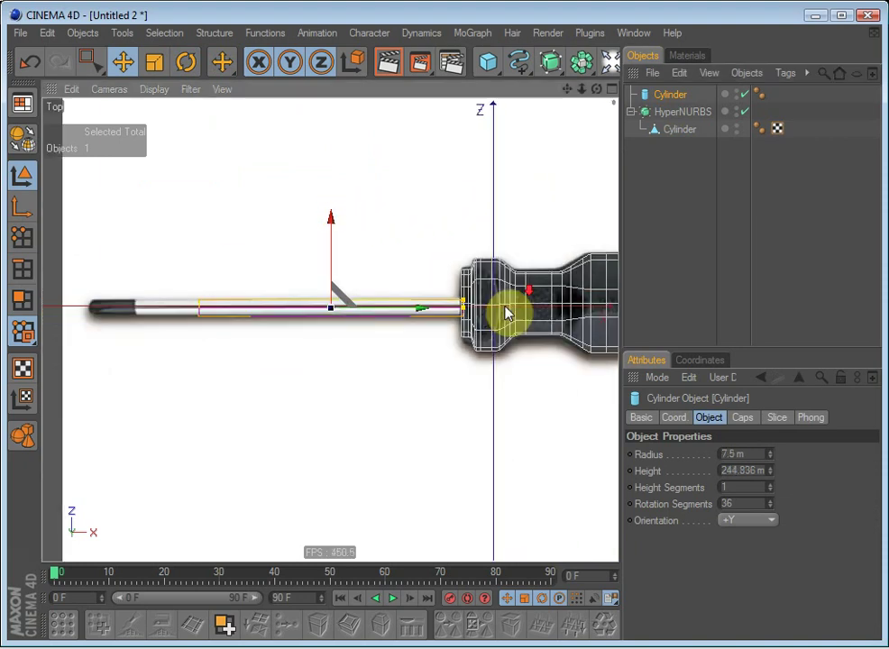
pyautogui.keyDown('alt'); pyautogui.moveTo(441, 306); pyautogui.dragTo(504, 306, button='middle'); pyautogui.keyUp('alt')
# - Set the shaft cylinder's rotation segments to 12 and convert it to an editable polygon object
pyautogui.click(700, 419)
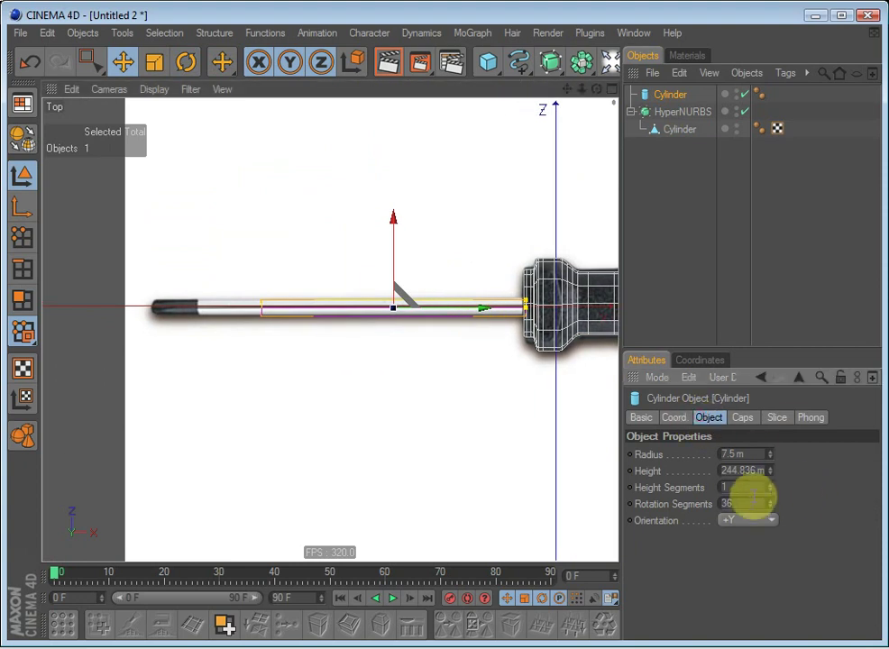
pyautogui.moveTo(751, 503); pyautogui.dragTo(713, 503)
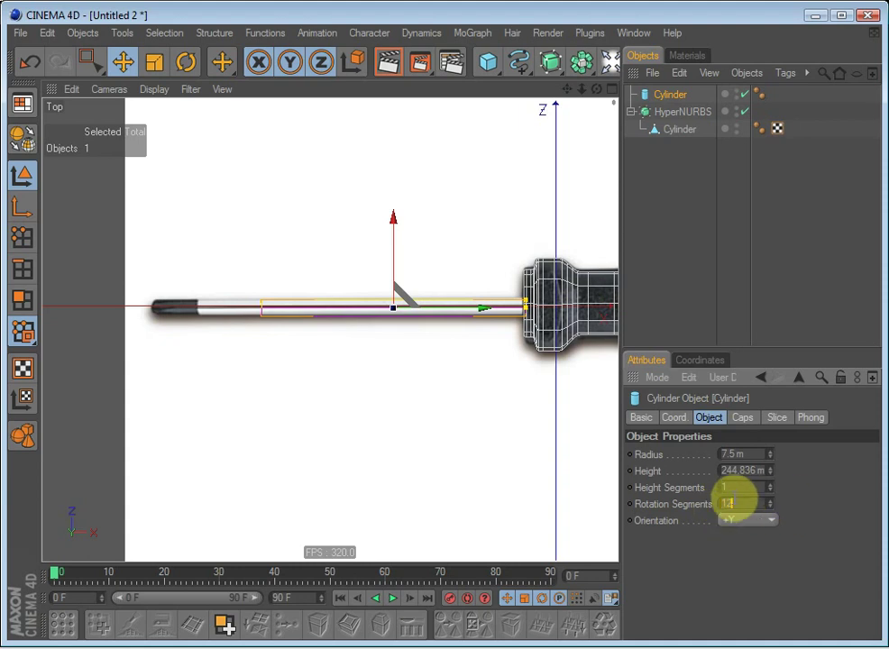
pyautogui.click(22, 137)
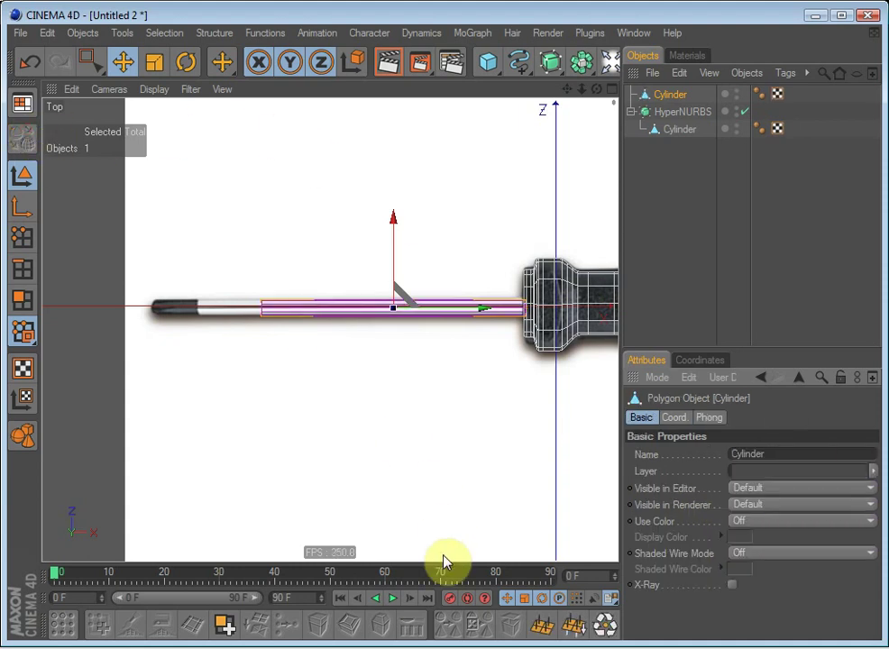
# - Optimize the shaft cylinder's mesh and lengthen its free end about 76 m toward the reference tip by moving the end-cap polygons
pyautogui.click(598, 631)
pyautogui.click(543, 647)
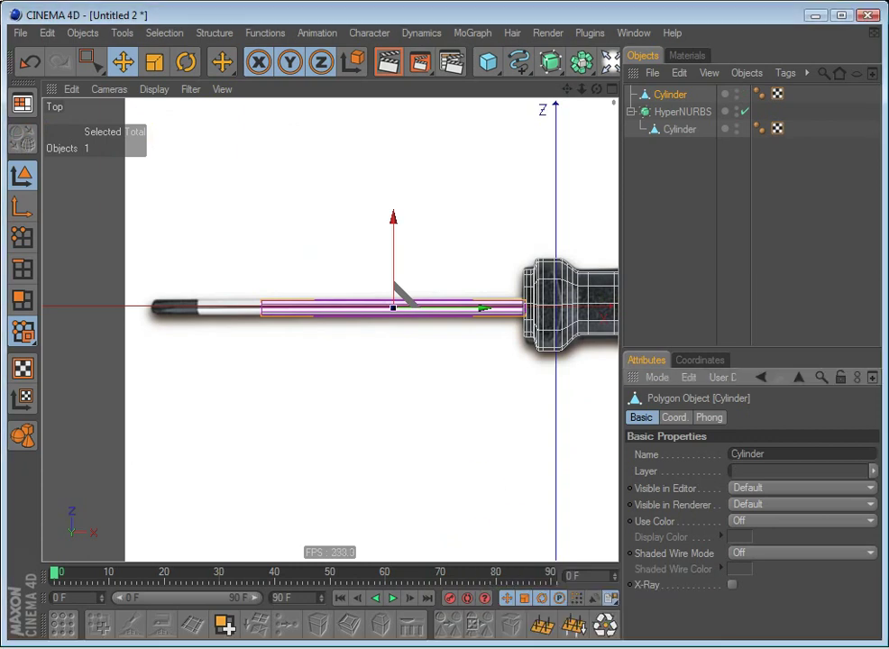
pyautogui.moveTo(99, 65); pyautogui.dragTo(151, 76)
pyautogui.moveTo(302, 248); pyautogui.dragTo(238, 358)
pyautogui.click(12, 296)
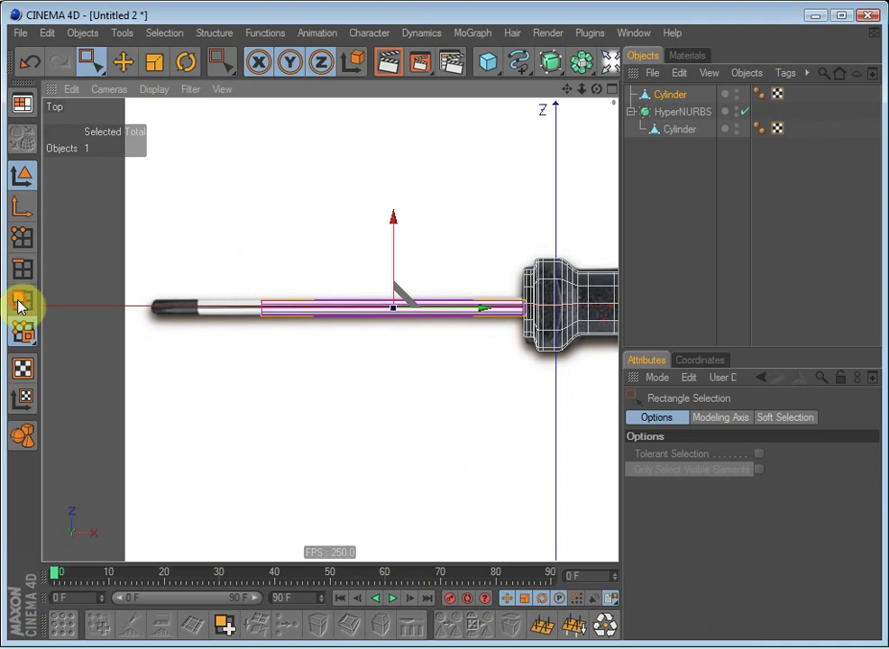
pyautogui.click(19, 303)
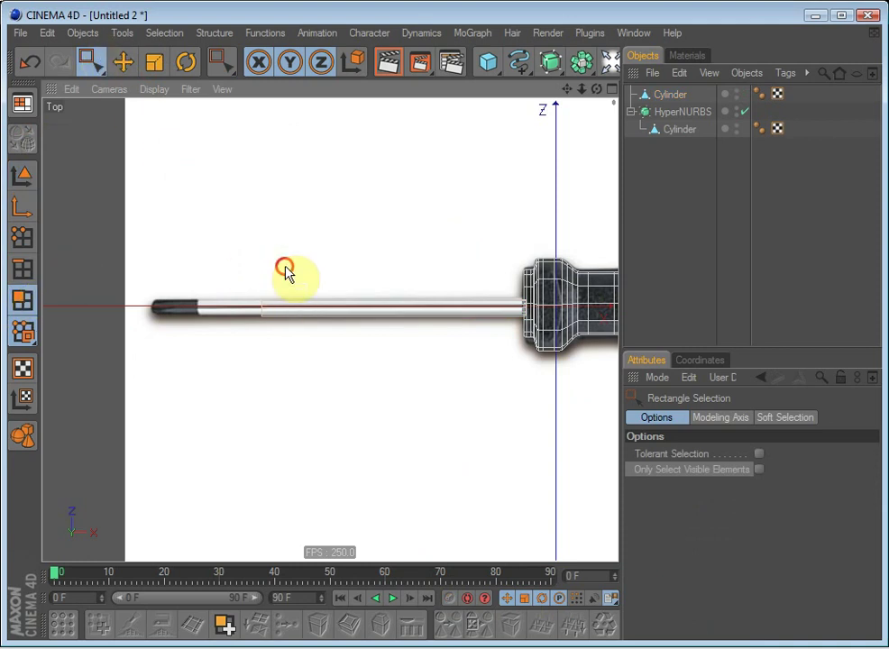
pyautogui.moveTo(285, 267); pyautogui.dragTo(238, 370)
pyautogui.click(668, 97)
pyautogui.moveTo(300, 229); pyautogui.dragTo(212, 380)
pyautogui.scroll(2, 290, 320)
pyautogui.press('e')
pyautogui.moveTo(323, 306); pyautogui.dragTo(263, 305)
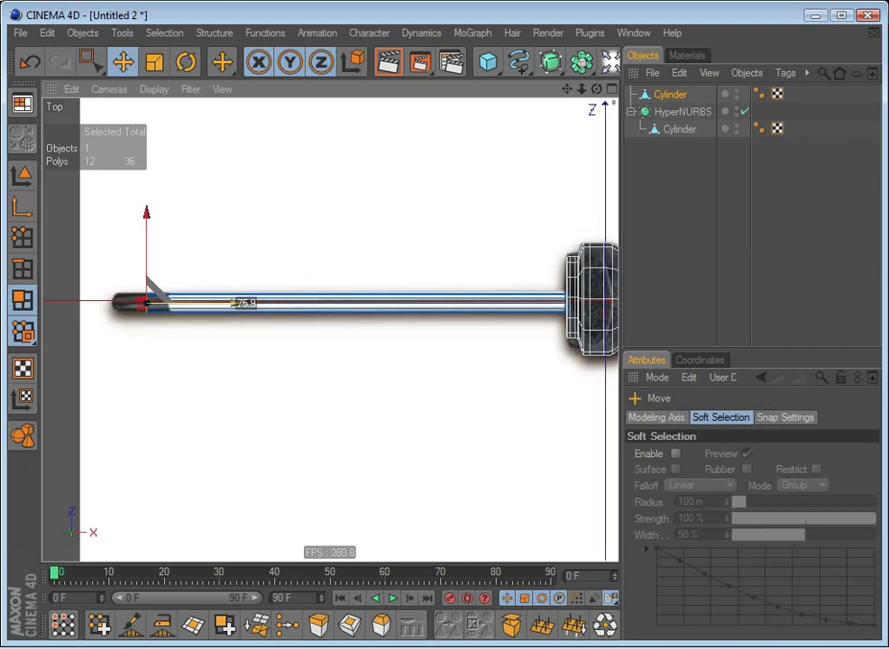
# - Examine the lengthened shaft and its end cap in the perspective view
pyautogui.press('F1')
pyautogui.keyDown('alt'); pyautogui.moveTo(357, 291); pyautogui.dragTo(242, 335); pyautogui.keyUp('alt')
pyautogui.click(711, 236)
pyautogui.scroll(-3, 430, 297)
pyautogui.keyDown('alt'); pyautogui.moveTo(428, 296); pyautogui.dragTo(410, 293); pyautogui.keyUp('alt')
pyautogui.scroll(4, 403, 298)
pyautogui.keyDown('alt'); pyautogui.moveTo(365, 281); pyautogui.dragTo(473, 289, button='middle'); pyautogui.keyUp('alt')
pyautogui.scroll(1, 370, 284)
pyautogui.click(670, 95)
pyautogui.keyDown('alt'); pyautogui.moveTo(390, 242); pyautogui.dragTo(456, 216); pyautogui.keyUp('alt')
pyautogui.keyDown('alt'); pyautogui.moveTo(296, 242); pyautogui.dragTo(341, 245, button='middle'); pyautogui.keyUp('alt')
pyautogui.scroll(3, 320, 240)
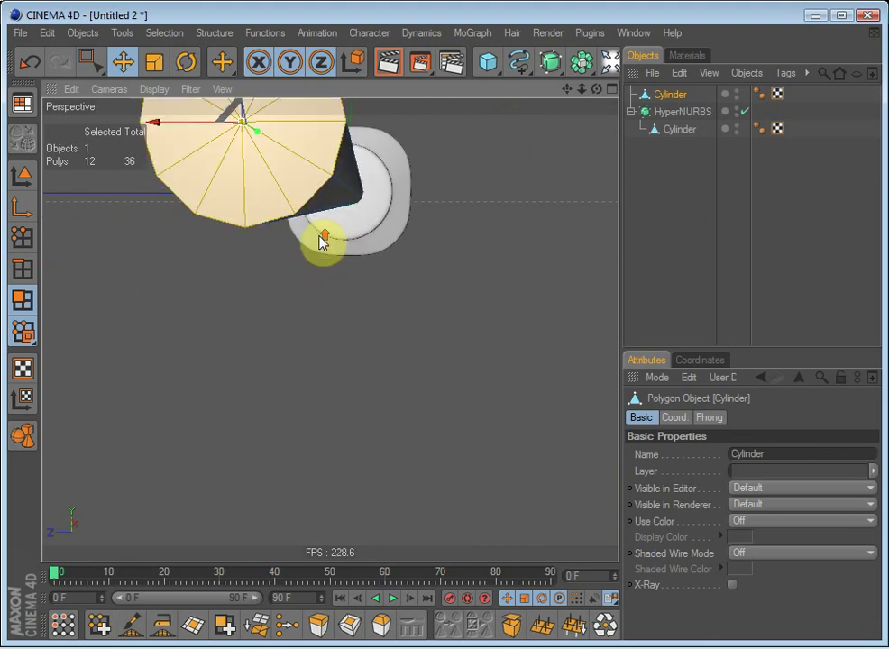
pyautogui.scroll(-2, 325, 237)
pyautogui.keyDown('alt'); pyautogui.moveTo(344, 293); pyautogui.dragTo(275, 263); pyautogui.keyUp('alt')
pyautogui.keyDown('alt'); pyautogui.moveTo(274, 263); pyautogui.dragTo(216, 306, button='middle'); pyautogui.keyUp('alt')
pyautogui.keyDown('alt'); pyautogui.moveTo(239, 303); pyautogui.dragTo(76, 246); pyautogui.keyUp('alt')
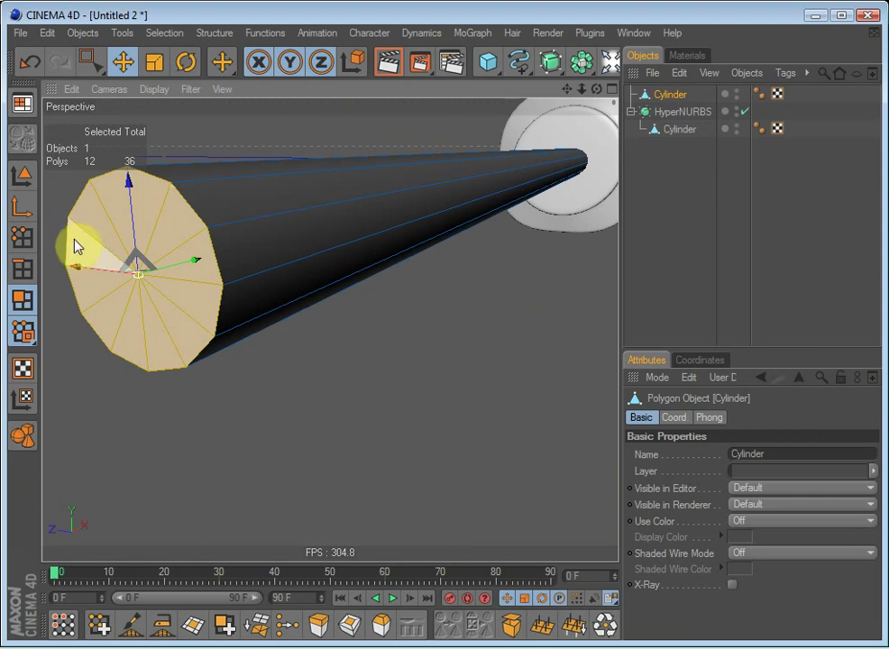
# - Select the four cap points on either side of the top and bottom points and scale them outward along the X axis
pyautogui.click(23, 236)
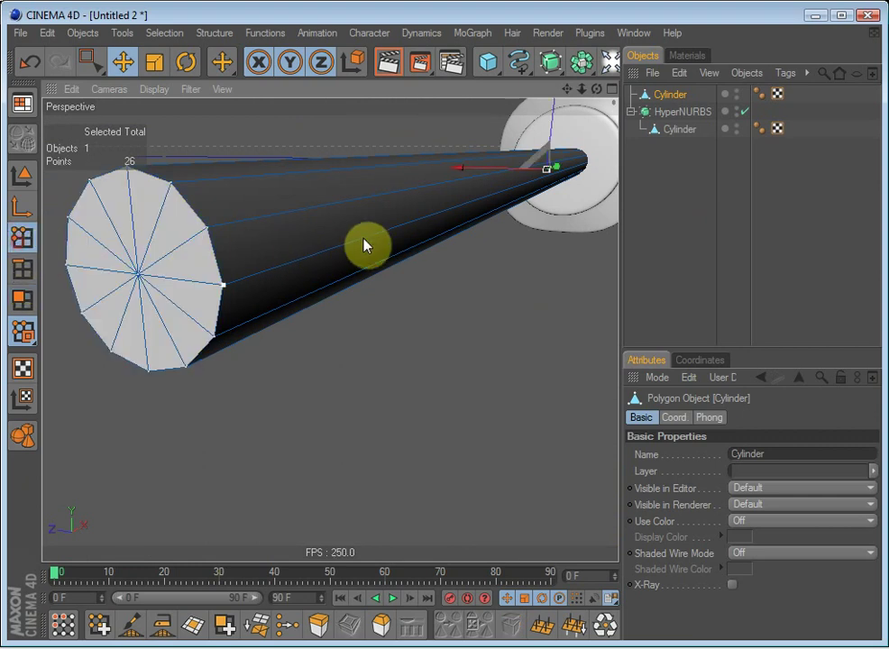
pyautogui.keyDown('alt'); pyautogui.moveTo(230, 283); pyautogui.dragTo(568, 215); pyautogui.keyUp('alt')
pyautogui.click(348, 208)
pyautogui.keyDown('shift'); pyautogui.click(230, 208); pyautogui.keyUp('shift')
pyautogui.keyDown('alt'); pyautogui.moveTo(291, 303); pyautogui.dragTo(371, 283); pyautogui.keyUp('alt')
pyautogui.keyDown('shift'); pyautogui.click(330, 326); pyautogui.keyUp('shift')
pyautogui.keyDown('shift'); pyautogui.click(329, 331); pyautogui.keyUp('shift')
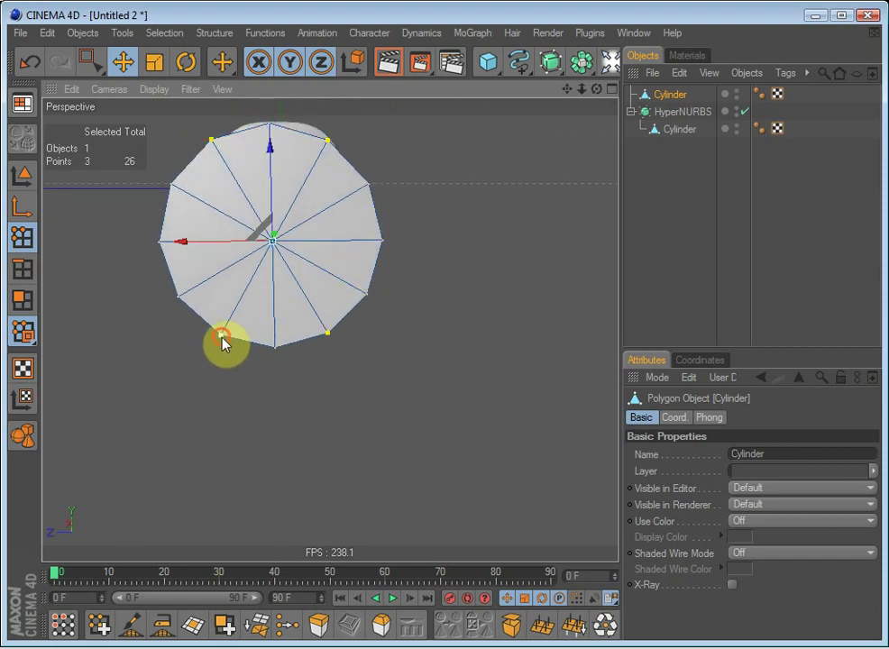
pyautogui.click(156, 63)
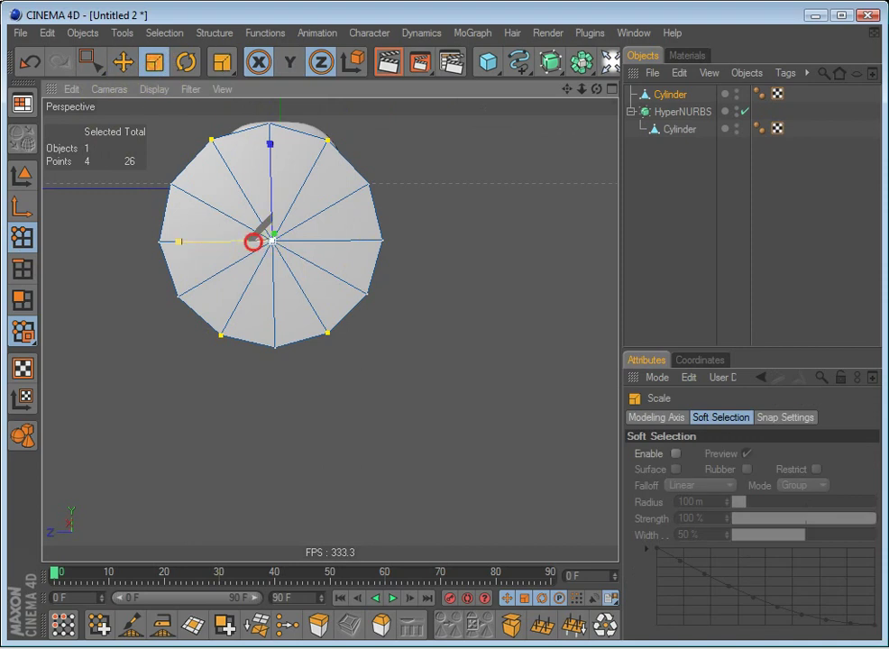
pyautogui.moveTo(253, 241); pyautogui.dragTo(134, 239)
pyautogui.scroll(-5, 344, 280)
pyautogui.keyDown('alt'); pyautogui.moveTo(426, 244); pyautogui.dragTo(417, 209); pyautogui.keyUp('alt')
pyautogui.scroll(3, 427, 243)
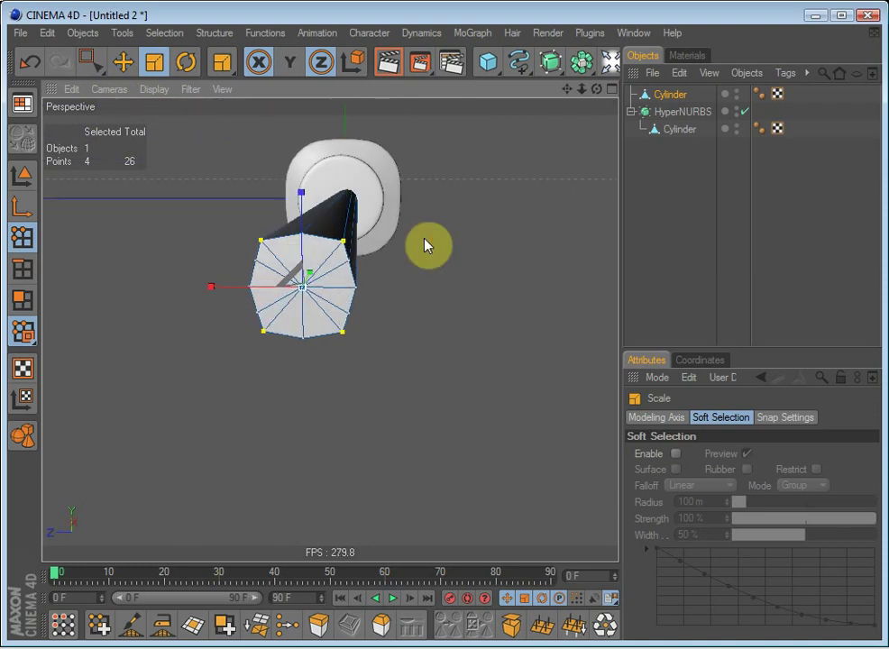
# - Hide the HyperNURBS handle in the editor and scale the four cap points to about 0.7 along the Z axis
pyautogui.click(739, 111)
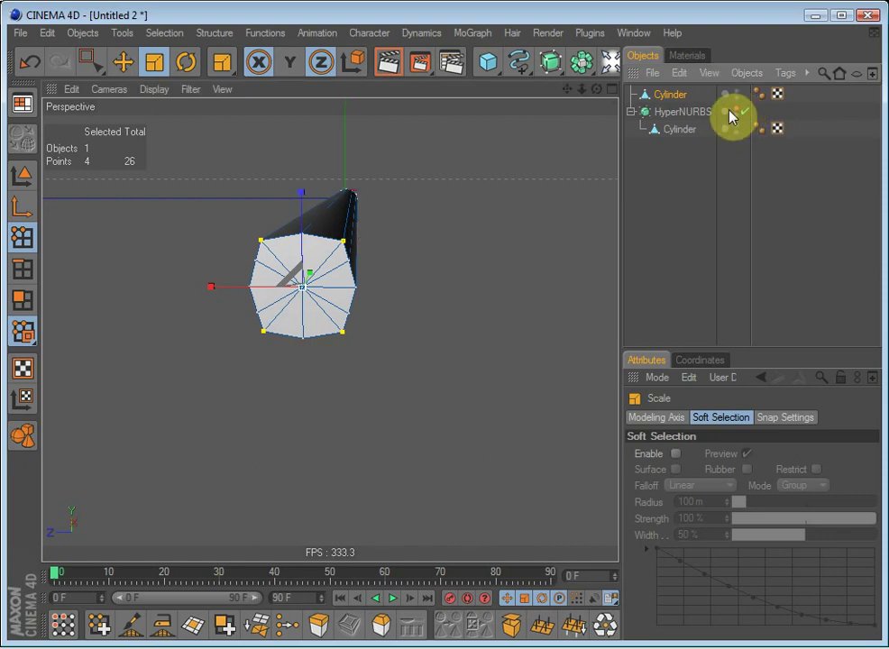
pyautogui.press('F2')
pyautogui.press('F3')
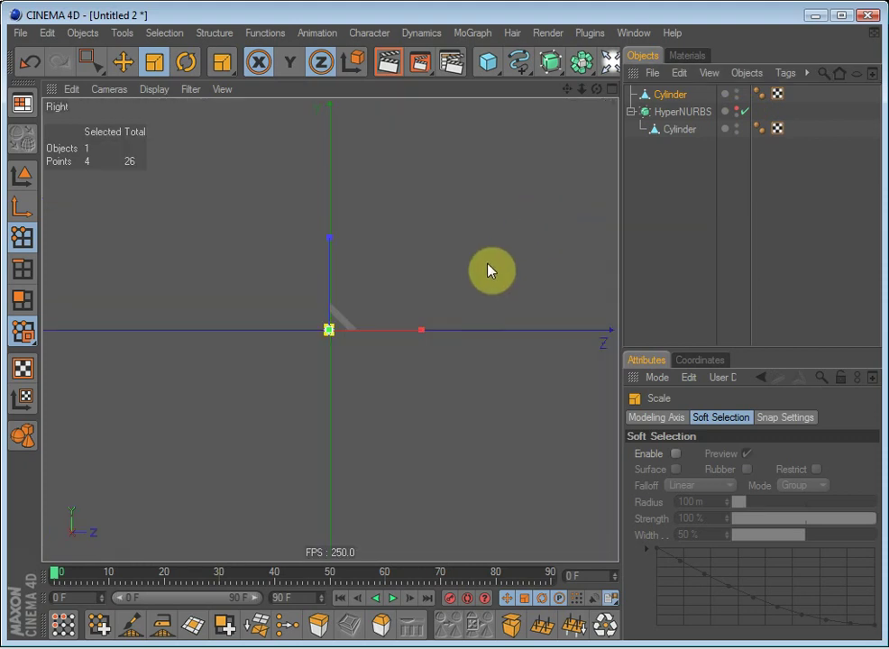
pyautogui.scroll(2, 489, 266)
pyautogui.scroll(5, 444, 334)
pyautogui.scroll(4, 412, 336)
pyautogui.keyDown('alt'); pyautogui.moveTo(398, 337); pyautogui.dragTo(414, 299, button='middle'); pyautogui.keyUp('alt')
pyautogui.scroll(2, 415, 300)
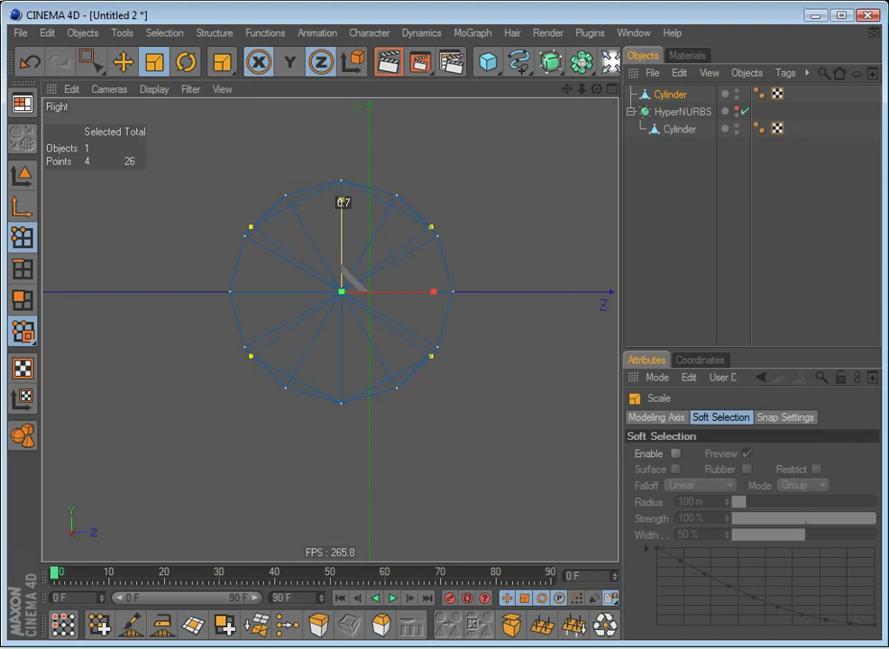
pyautogui.keyDown('alt'); pyautogui.moveTo(305, 262); pyautogui.dragTo(333, 245, button='middle'); pyautogui.keyUp('alt')
pyautogui.scroll(3, 287, 224)
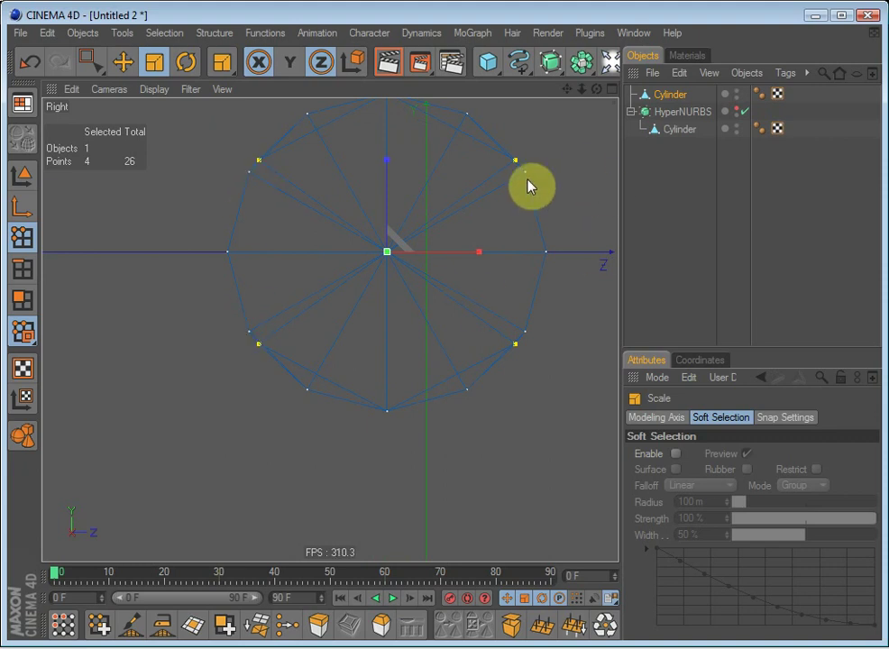
pyautogui.press('e')
pyautogui.moveTo(453, 202); pyautogui.dragTo(352, 175)
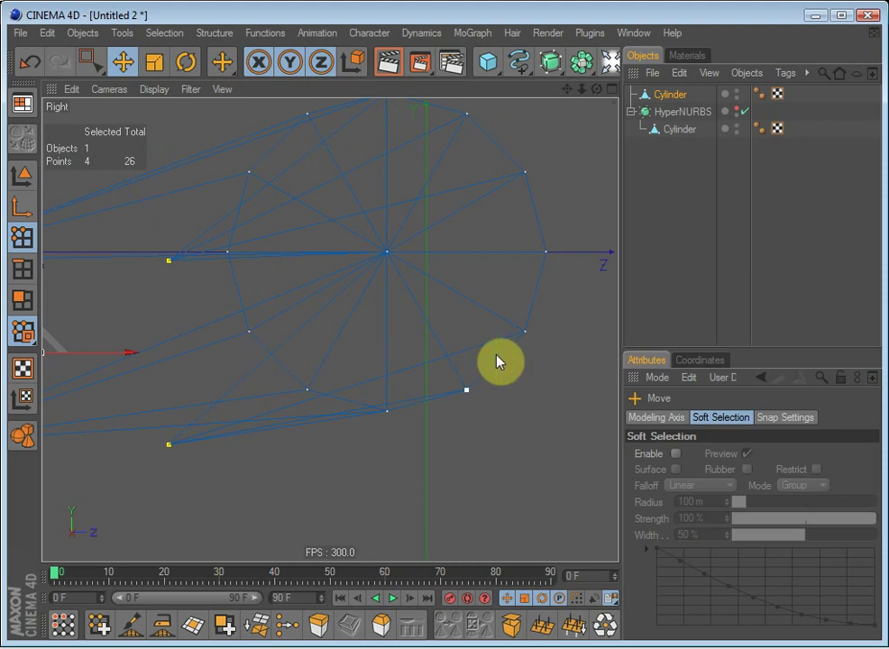
pyautogui.hotkey('ctrl', 'z')
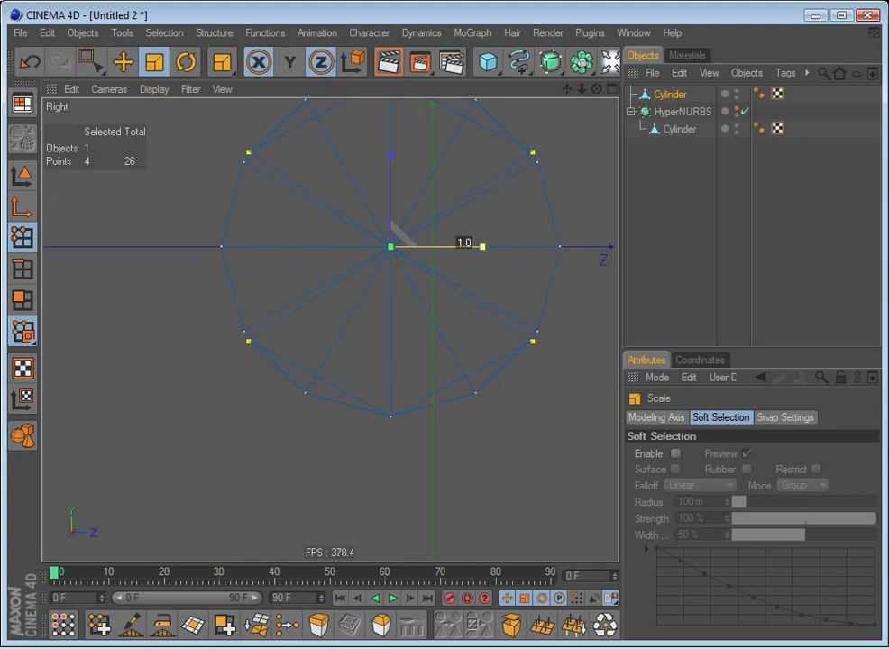
# - Fine-tune the X-axis scale of the four cap points so they sit close beside their neighbouring points
pyautogui.moveTo(464, 245); pyautogui.dragTo(468, 245)
pyautogui.keyDown('alt'); pyautogui.moveTo(561, 304); pyautogui.dragTo(562, 318, button='right'); pyautogui.keyUp('alt')
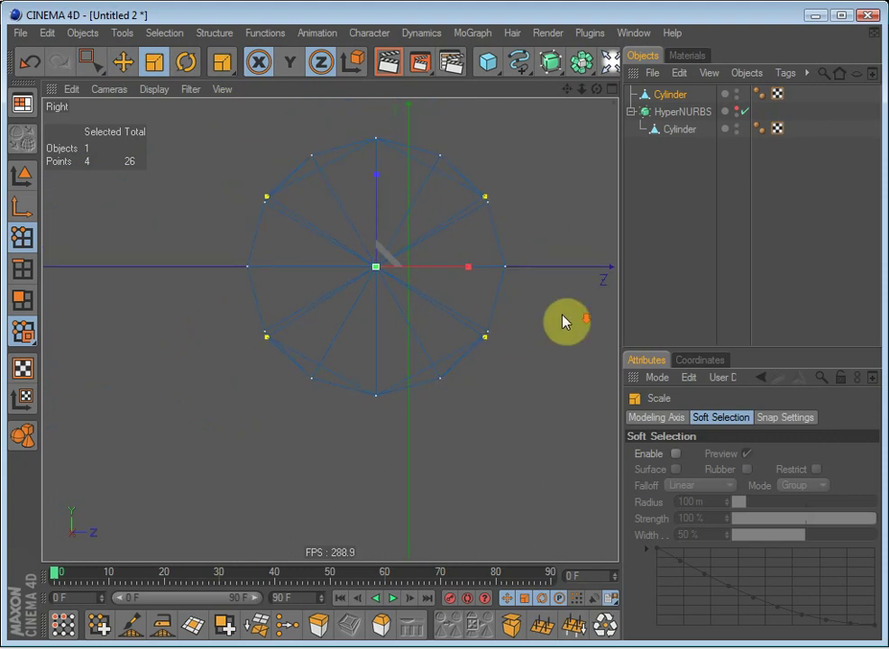
pyautogui.keyDown('alt'); pyautogui.moveTo(560, 304); pyautogui.dragTo(524, 328, button='middle'); pyautogui.keyUp('alt')
pyautogui.press('F1')
pyautogui.scroll(3, 554, 307)
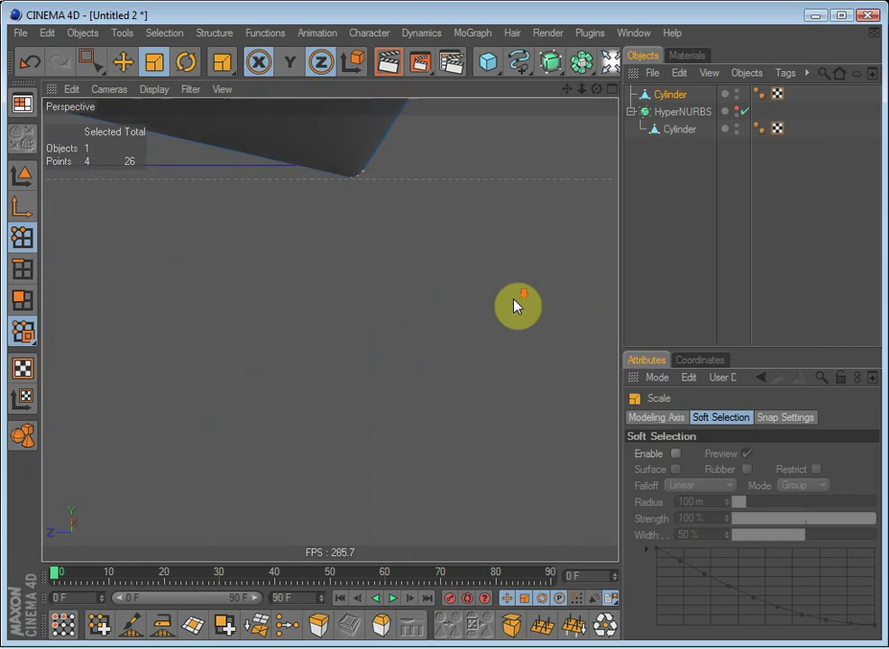
pyautogui.scroll(-1, 516, 303)
pyautogui.keyDown('alt'); pyautogui.moveTo(489, 273); pyautogui.dragTo(495, 290, button='middle'); pyautogui.keyUp('alt')
pyautogui.keyDown('alt'); pyautogui.moveTo(466, 262); pyautogui.dragTo(477, 236); pyautogui.keyUp('alt')
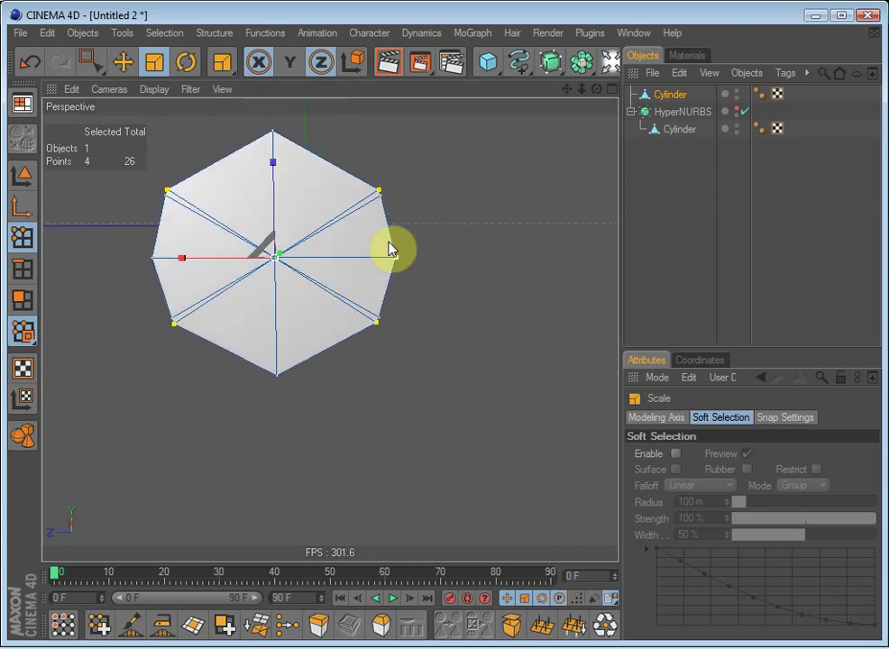
pyautogui.keyDown('alt'); pyautogui.moveTo(377, 248); pyautogui.dragTo(408, 255, button='middle'); pyautogui.keyUp('alt')
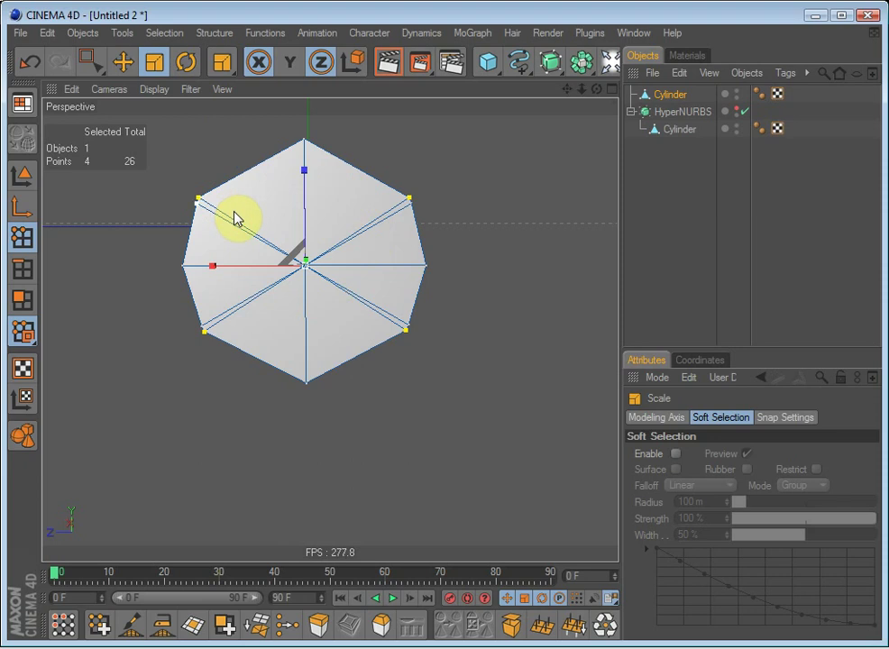
# - Select the four corner pairs of cap points using Live Selection at radius 14 and scale them along Z and X into an even octagon
pyautogui.moveTo(89, 62); pyautogui.dragTo(120, 81)
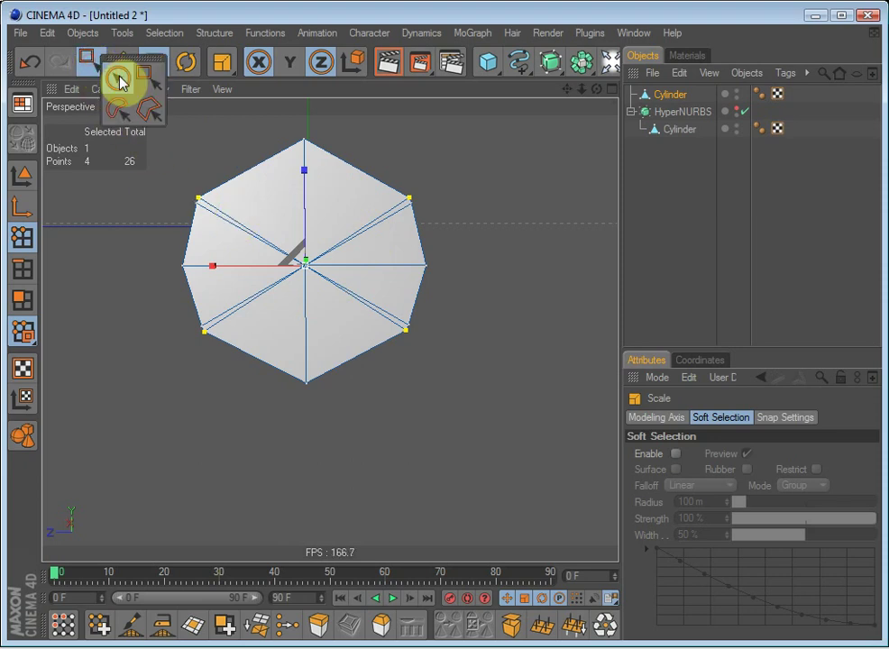
pyautogui.click(120, 82)
pyautogui.keyDown('alt'); pyautogui.moveTo(163, 194); pyautogui.dragTo(137, 234); pyautogui.keyUp('alt')
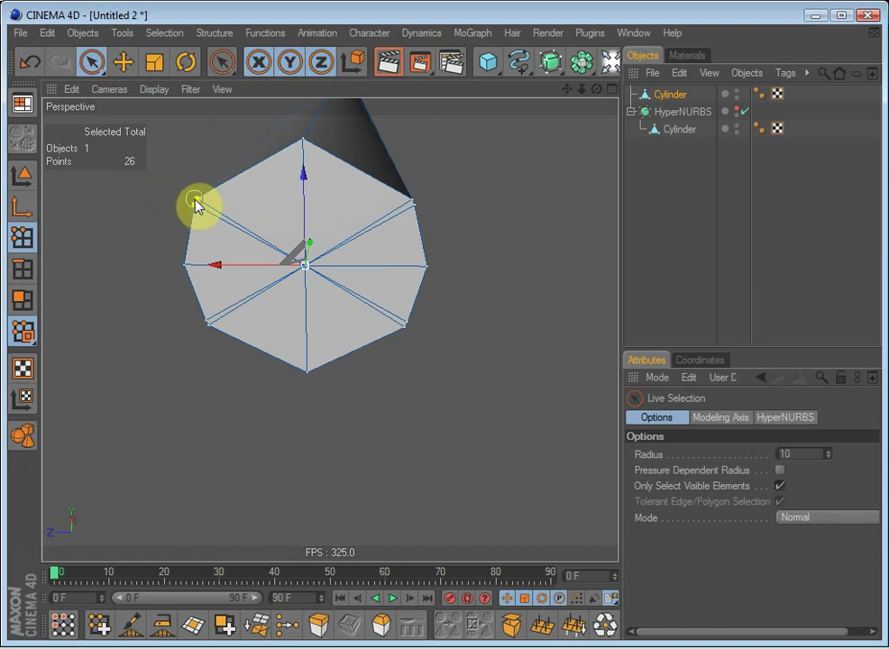
pyautogui.moveTo(195, 199); pyautogui.dragTo(198, 199, button='middle')
pyautogui.click(195, 200)
pyautogui.keyDown('shift'); pyautogui.click(414, 203); pyautogui.keyUp('shift')
pyautogui.keyDown('shift'); pyautogui.click(405, 325); pyautogui.keyUp('shift')
pyautogui.keyDown('shift'); pyautogui.click(207, 323); pyautogui.keyUp('shift')
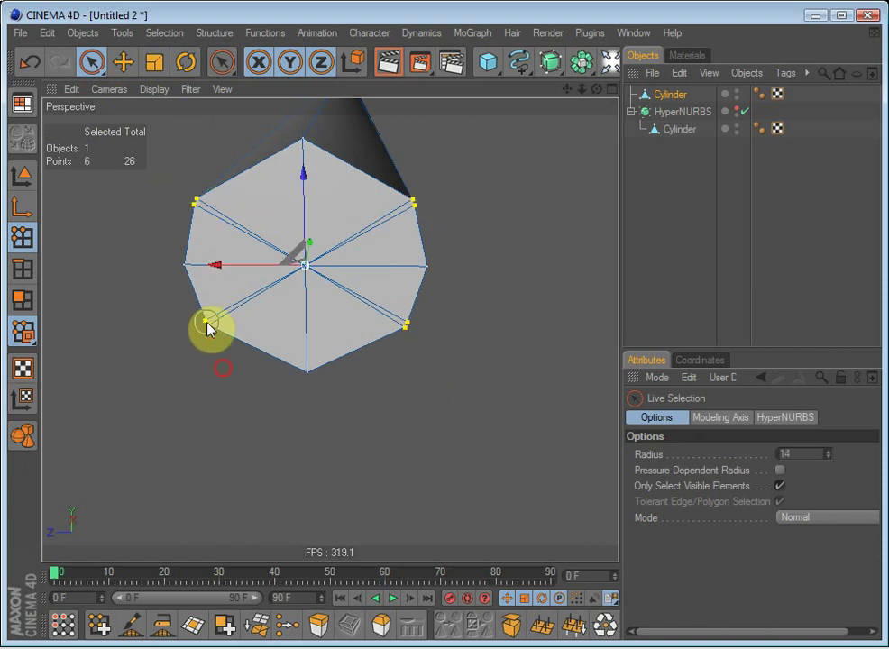
pyautogui.press('F2')
pyautogui.press('F4')
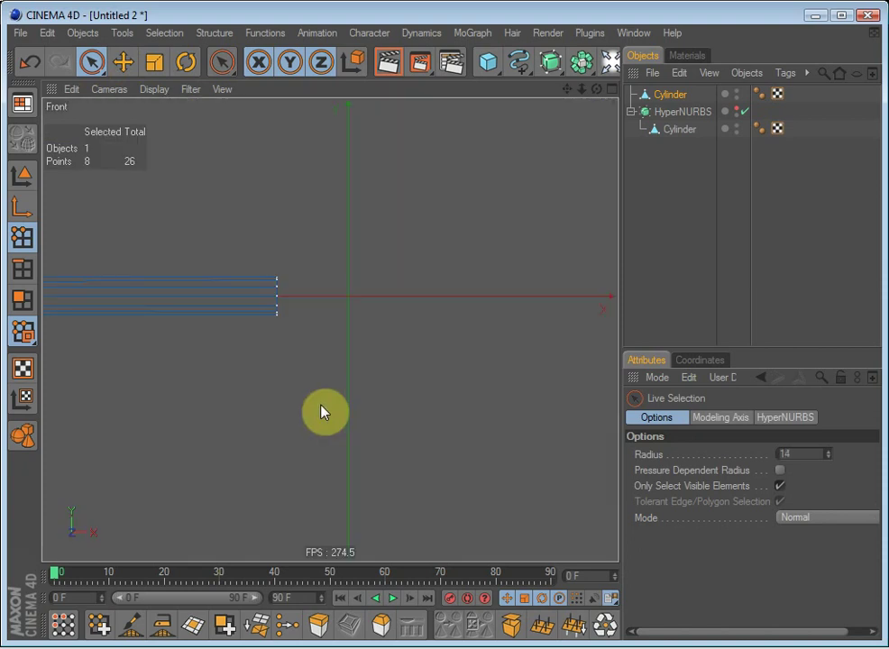
pyautogui.press('F3')
pyautogui.click(148, 65)
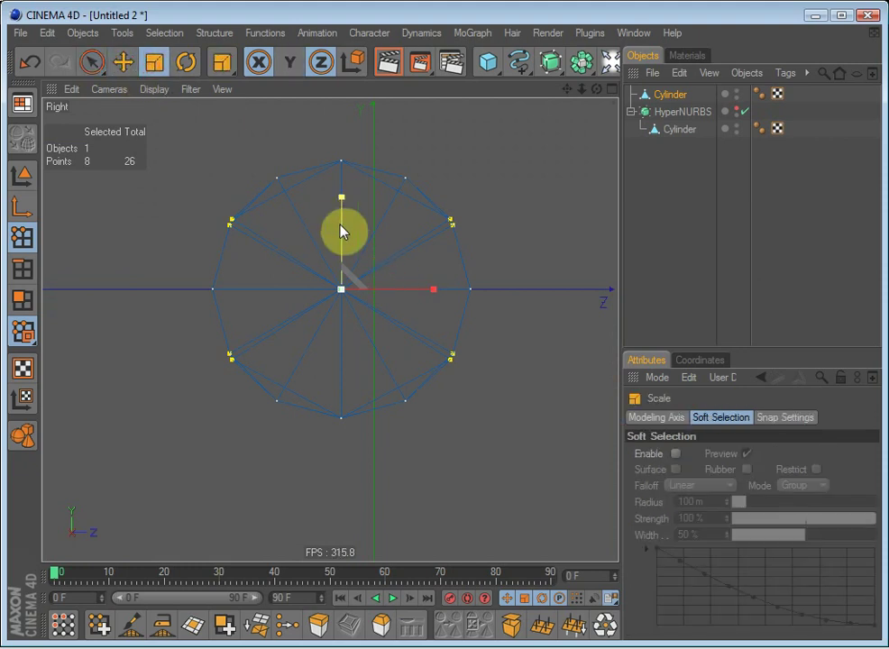
pyautogui.moveTo(342, 229); pyautogui.dragTo(342, 222)
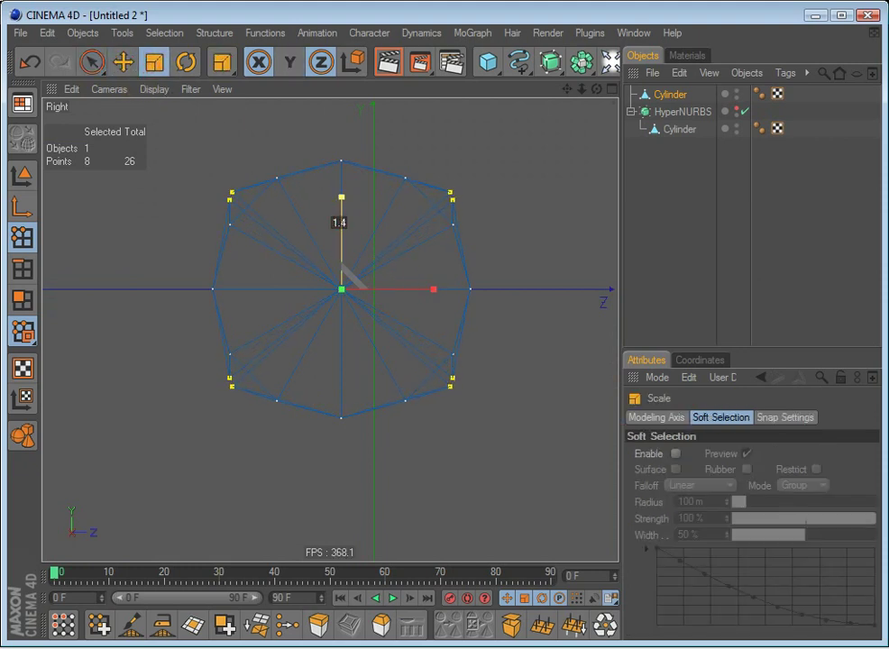
pyautogui.moveTo(439, 291); pyautogui.dragTo(425, 289)
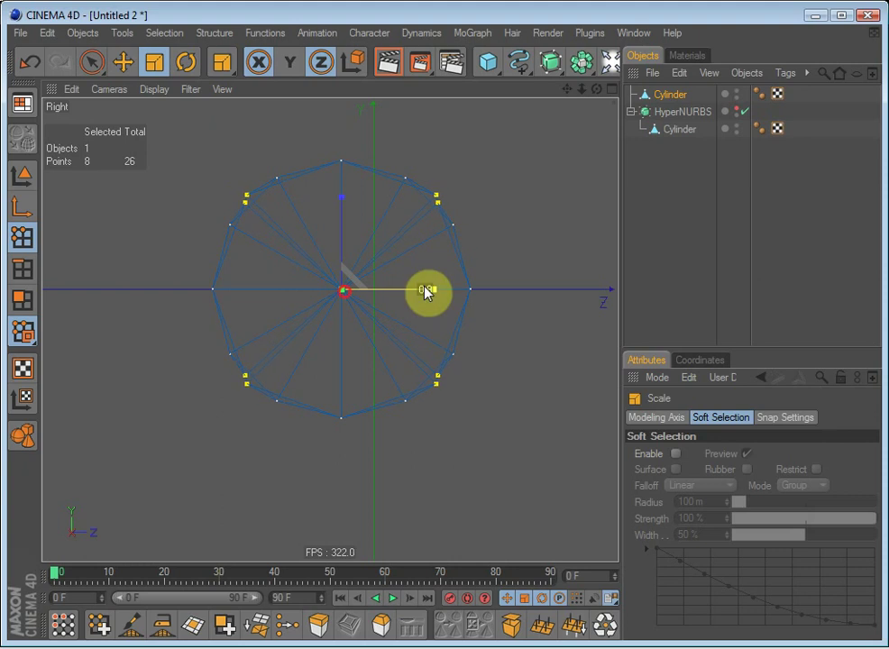
pyautogui.moveTo(343, 207); pyautogui.dragTo(345, 214)
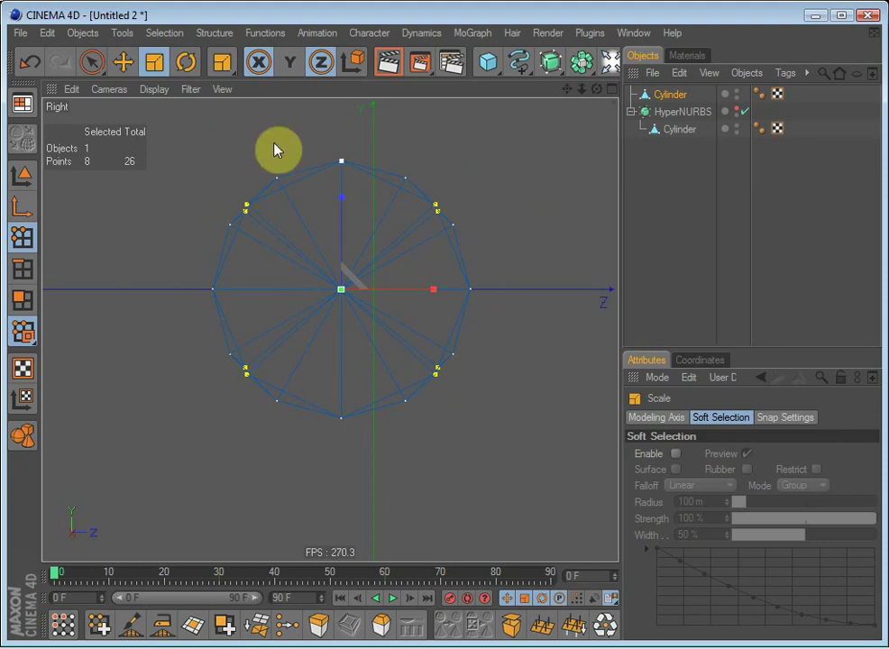
pyautogui.moveTo(364, 266)
pyautogui.mouseDown()
pyautogui.moveTo(378, 244)
pyautogui.moveTo(407, 252)
pyautogui.moveTo(344, 291)
pyautogui.mouseUp()
# - Select the four single cap points at the top, bottom and both sides, between the paired corner points
pyautogui.press('F1')
pyautogui.keyDown('alt'); pyautogui.moveTo(311, 146); pyautogui.dragTo(308, 161); pyautogui.keyUp('alt')
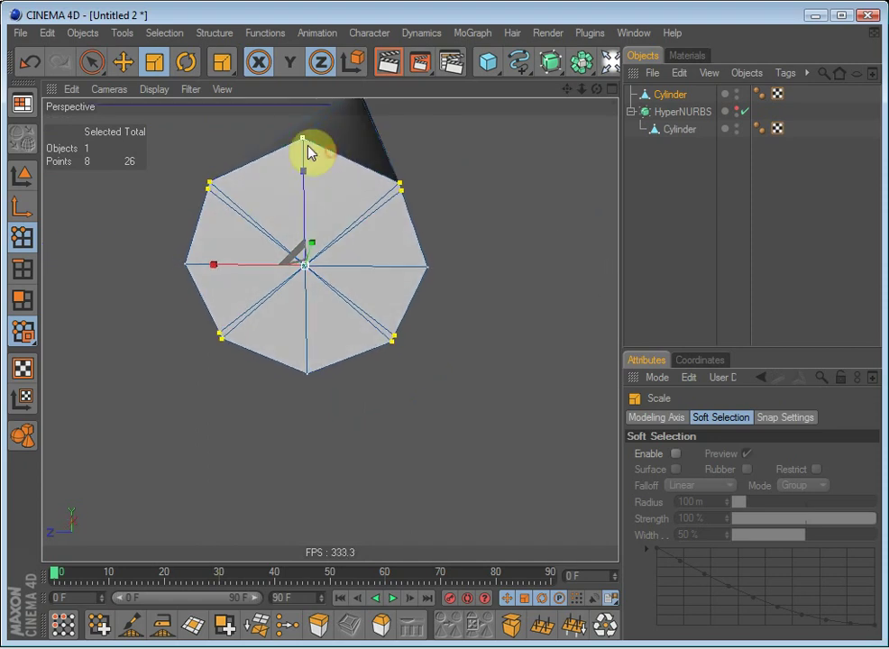
pyautogui.press('e')
pyautogui.click(307, 145)
pyautogui.keyDown('shift'); pyautogui.click(413, 265); pyautogui.keyUp('shift')
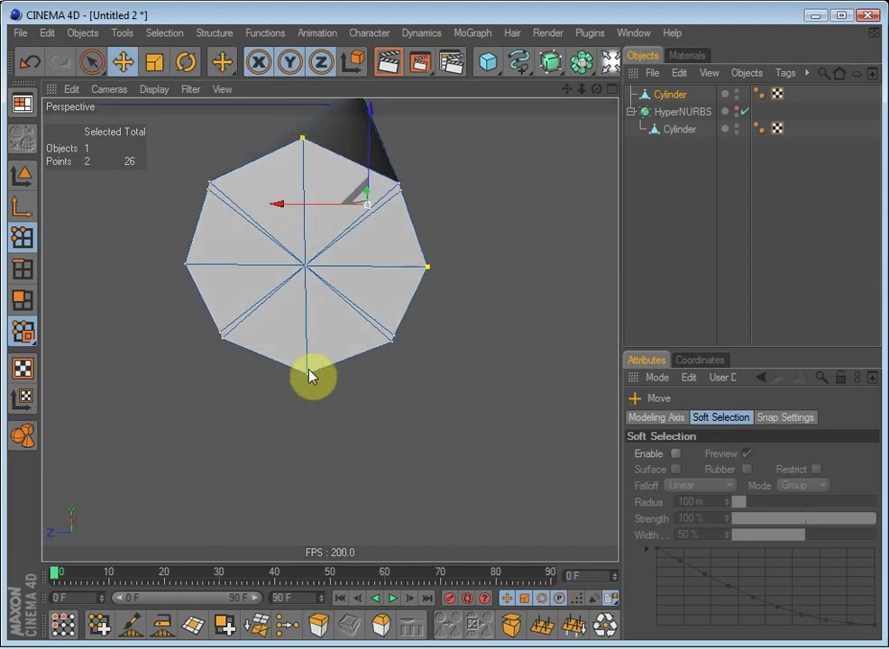
pyautogui.keyDown('shift'); pyautogui.click(308, 374); pyautogui.keyUp('shift')
pyautogui.keyDown('shift'); pyautogui.click(185, 263); pyautogui.keyUp('shift')
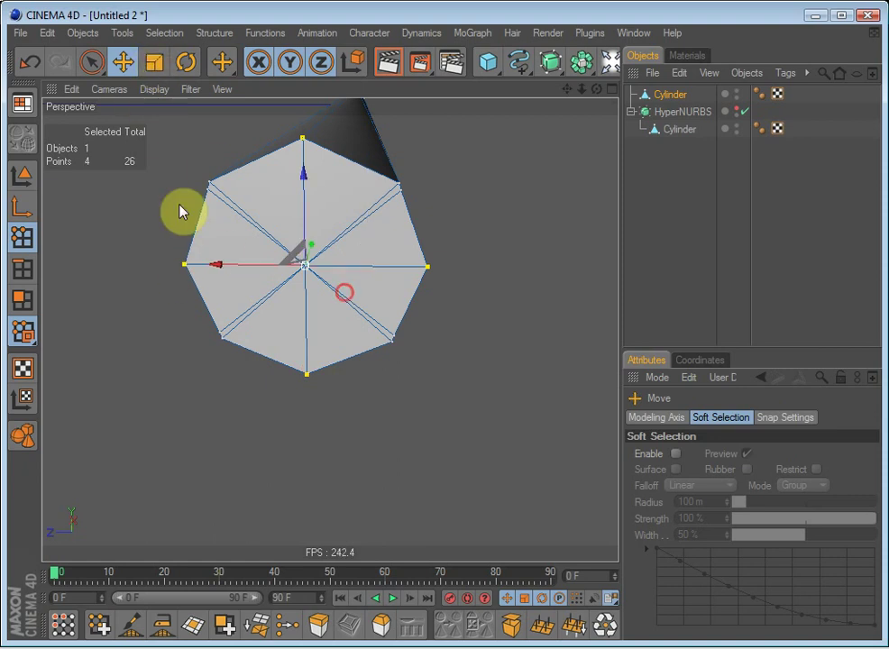
# - Try to scale the four selected cap points inward toward the centre to form a cross-shaped tip
pyautogui.click(158, 67)
pyautogui.moveTo(501, 214); pyautogui.dragTo(348, 216)
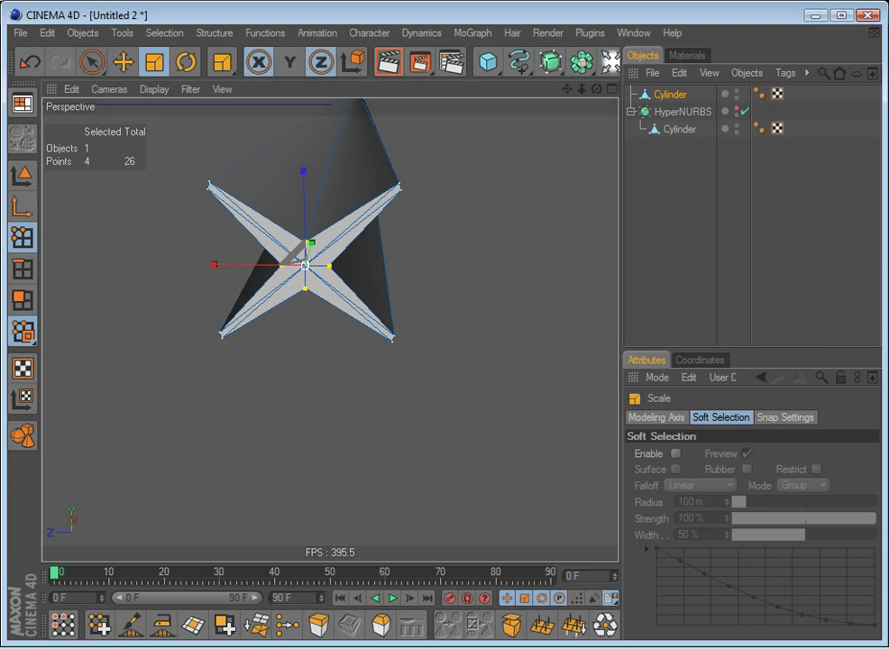
pyautogui.hotkey('ctrl', 'z')
# - Cut an edge loop around the shaft a short distance behind its tip end using the Knife in Loop mode
pyautogui.keyDown('alt'); pyautogui.moveTo(445, 229); pyautogui.dragTo(414, 233); pyautogui.keyUp('alt')
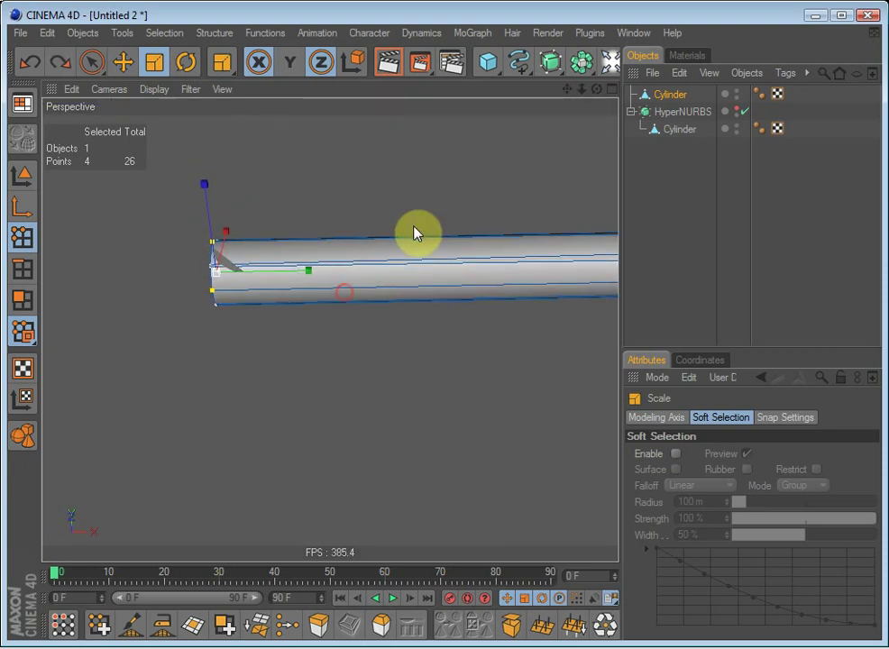
pyautogui.press('k')
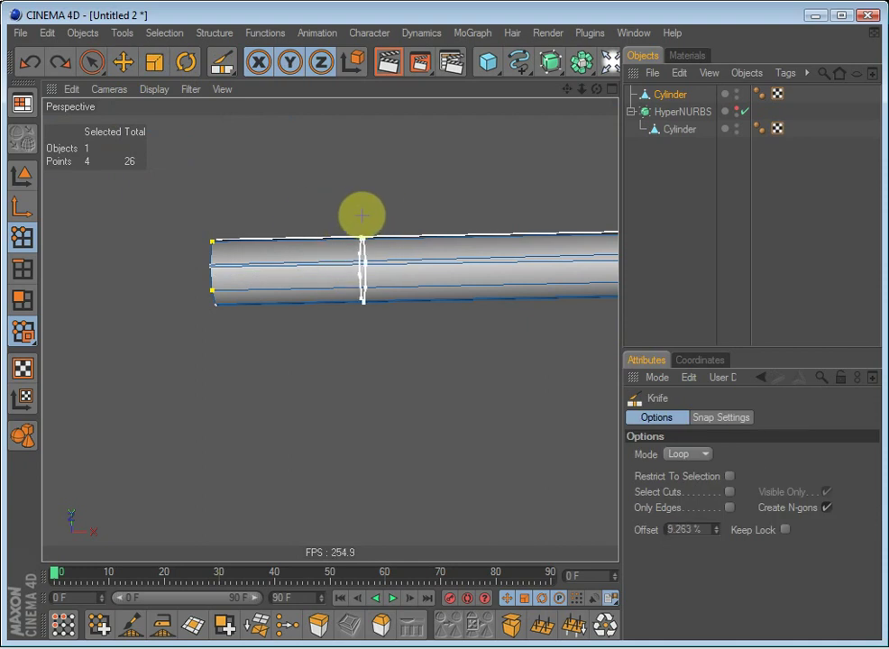
pyautogui.click(326, 216)
pyautogui.keyDown('alt'); pyautogui.moveTo(461, 217); pyautogui.dragTo(401, 227); pyautogui.keyUp('alt')
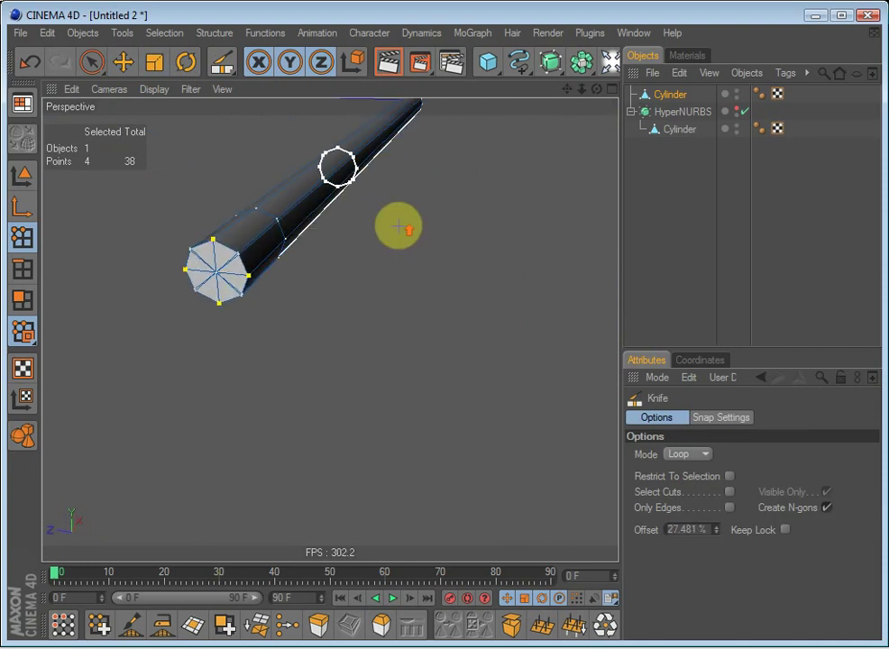
# - Scale the four selected cap points inward along X and Z so the shaft end forms a narrow cross
pyautogui.scroll(4, 394, 223)
pyautogui.keyDown('alt'); pyautogui.moveTo(270, 271); pyautogui.dragTo(344, 292, button='middle'); pyautogui.keyUp('alt')
pyautogui.click(158, 63)
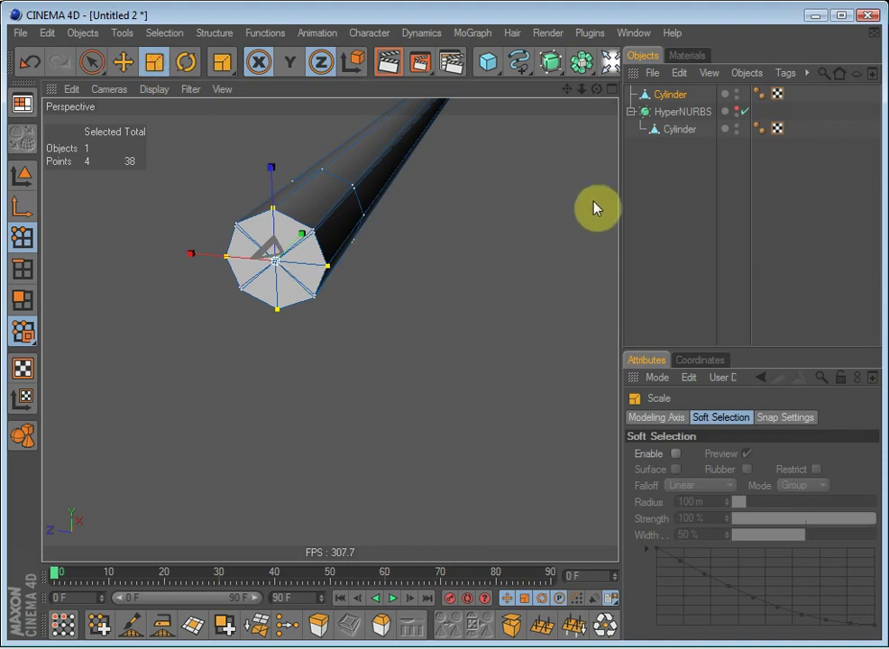
pyautogui.moveTo(593, 204); pyautogui.dragTo(473, 204)
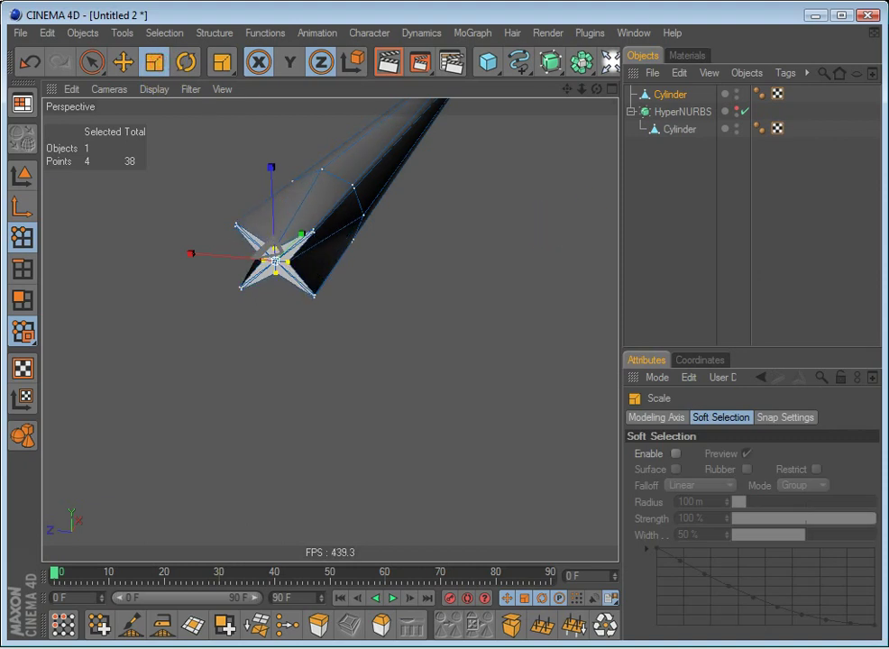
pyautogui.click(714, 205)
# - Examine the cross-shaped tip and the edge loop behind it on the shaft from several angles
pyautogui.scroll(-5, 494, 217)
pyautogui.keyDown('alt'); pyautogui.moveTo(427, 256); pyautogui.dragTo(361, 259); pyautogui.keyUp('alt')
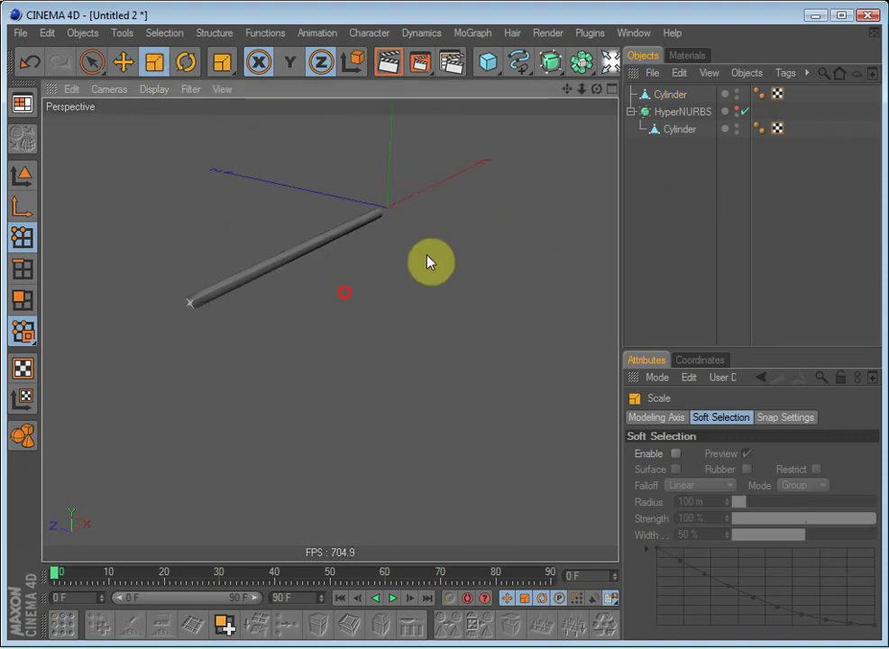
pyautogui.keyDown('alt'); pyautogui.moveTo(427, 261); pyautogui.dragTo(262, 250, button='right'); pyautogui.keyUp('alt')
pyautogui.keyDown('alt'); pyautogui.moveTo(262, 250); pyautogui.dragTo(315, 250, button='middle'); pyautogui.keyUp('alt')
pyautogui.keyDown('alt'); pyautogui.moveTo(316, 250); pyautogui.dragTo(332, 246, button='right'); pyautogui.keyUp('alt')
pyautogui.click(332, 247)
pyautogui.keyDown('alt'); pyautogui.moveTo(332, 246); pyautogui.dragTo(373, 245); pyautogui.keyUp('alt')
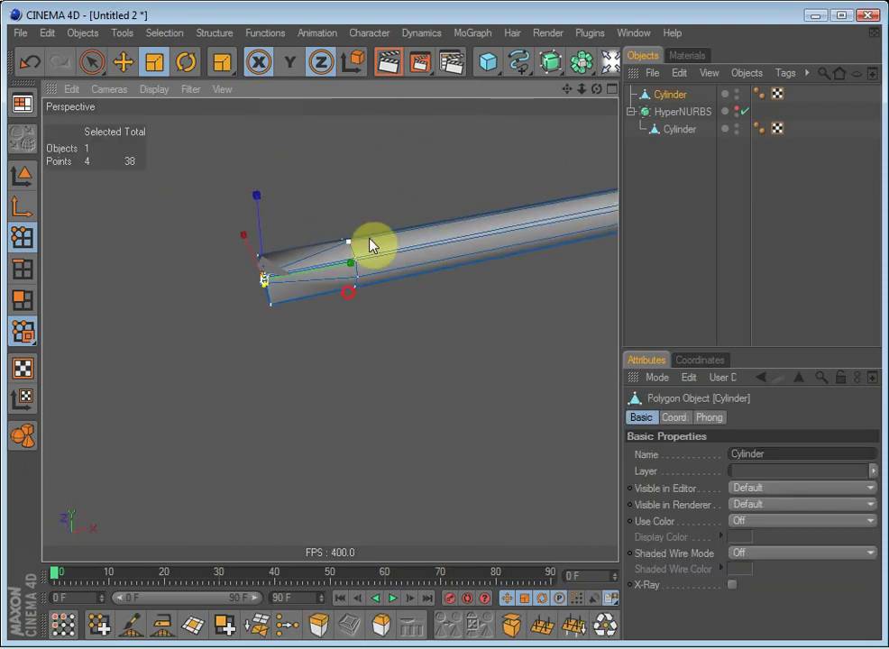
pyautogui.keyDown('alt'); pyautogui.moveTo(373, 246); pyautogui.dragTo(359, 262, button='middle'); pyautogui.keyUp('alt')
pyautogui.scroll(5, 361, 262)
pyautogui.scroll(-4, 359, 263)
pyautogui.keyDown('alt'); pyautogui.moveTo(300, 263); pyautogui.dragTo(292, 284, button='middle'); pyautogui.keyUp('alt')
pyautogui.scroll(2, 290, 285)
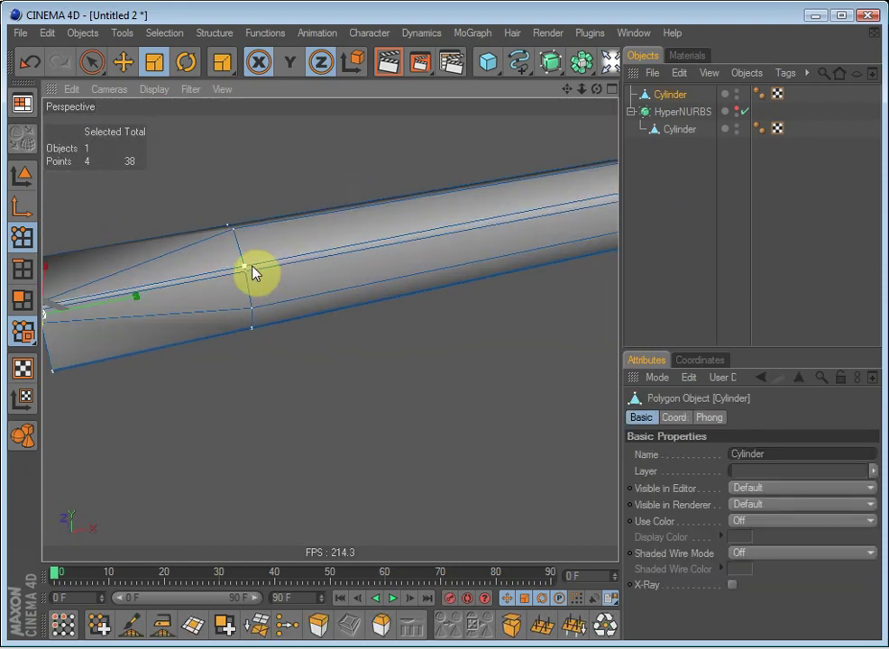
pyautogui.keyDown('alt'); pyautogui.moveTo(327, 260); pyautogui.dragTo(345, 290); pyautogui.keyUp('alt')
pyautogui.keyDown('alt'); pyautogui.moveTo(232, 248); pyautogui.dragTo(401, 208); pyautogui.keyUp('alt')
pyautogui.keyDown('alt'); pyautogui.moveTo(402, 208); pyautogui.dragTo(342, 257, button='middle'); pyautogui.keyUp('alt')
pyautogui.scroll(4, 279, 179)
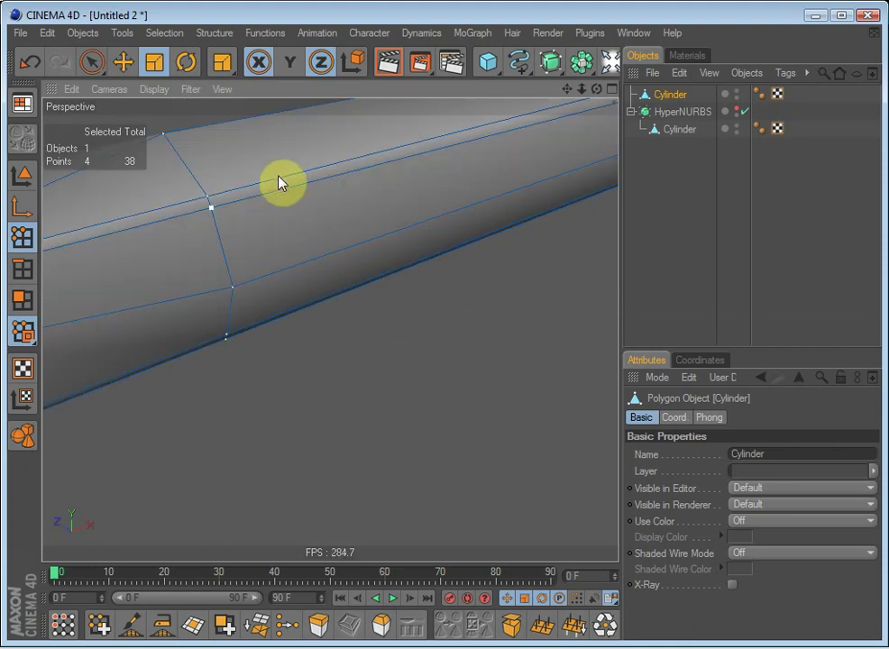
pyautogui.scroll(-4, 284, 190)
pyautogui.keyDown('alt'); pyautogui.moveTo(274, 210); pyautogui.dragTo(333, 271); pyautogui.keyUp('alt')
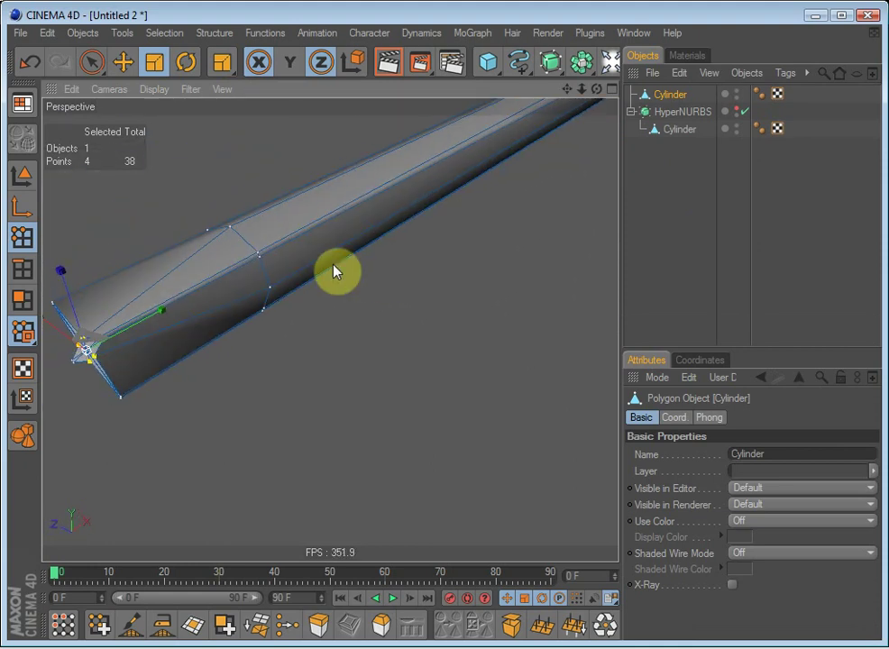
pyautogui.keyDown('alt'); pyautogui.moveTo(226, 198); pyautogui.dragTo(323, 229); pyautogui.keyUp('alt')
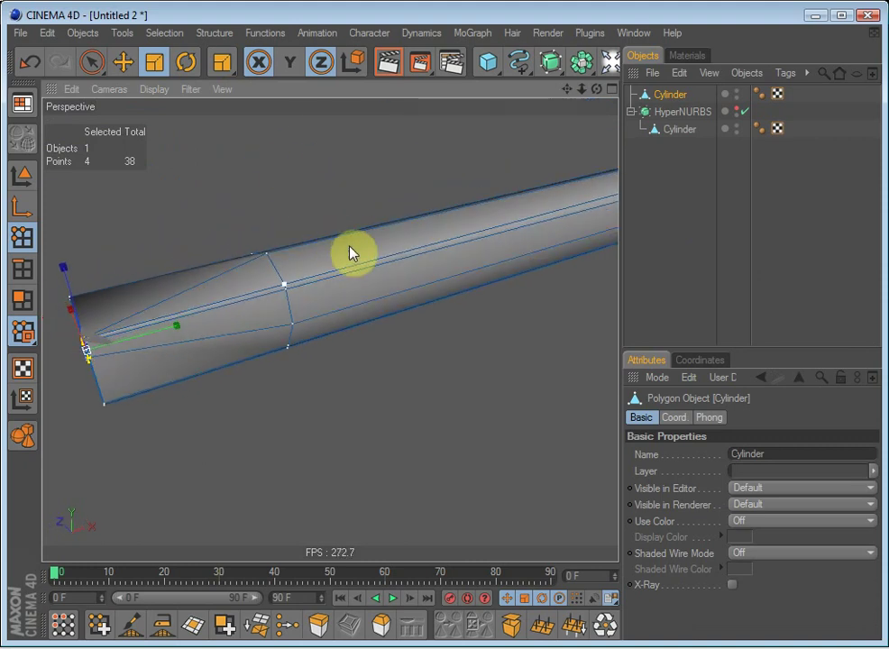
# - Cut a second edge loop around the shaft a short distance behind the first one with the Knife in Loop mode
pyautogui.press('k')
pyautogui.click(349, 270)
pyautogui.scroll(4, 385, 271)
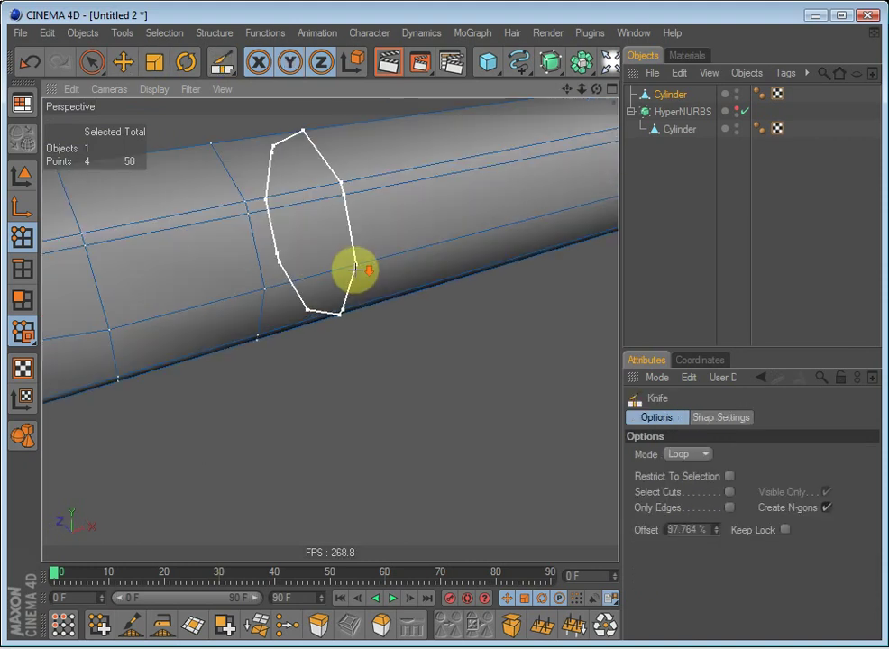
pyautogui.scroll(-2, 355, 268)
pyautogui.scroll(2, 281, 251)
# - Select the visible points of the second edge loop, try smoothing them with the Iron tool, and undo it
pyautogui.press('e')
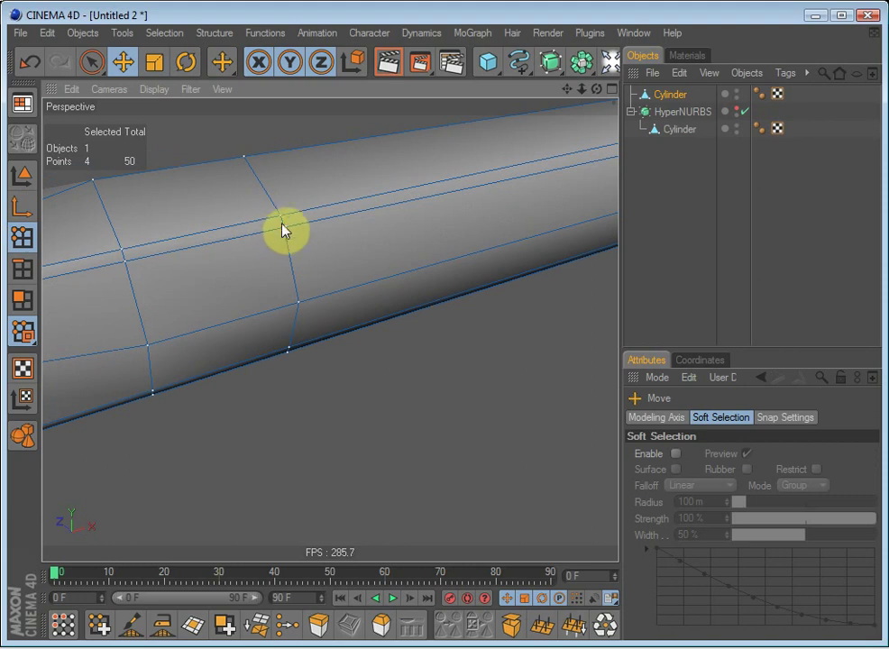
pyautogui.keyDown('alt'); pyautogui.moveTo(279, 221); pyautogui.dragTo(266, 232); pyautogui.keyUp('alt')
pyautogui.click(92, 70)
pyautogui.moveTo(328, 249)
pyautogui.mouseDown()
pyautogui.moveTo(311, 355)
pyautogui.moveTo(356, 468)
pyautogui.moveTo(279, 221)
pyautogui.mouseUp()
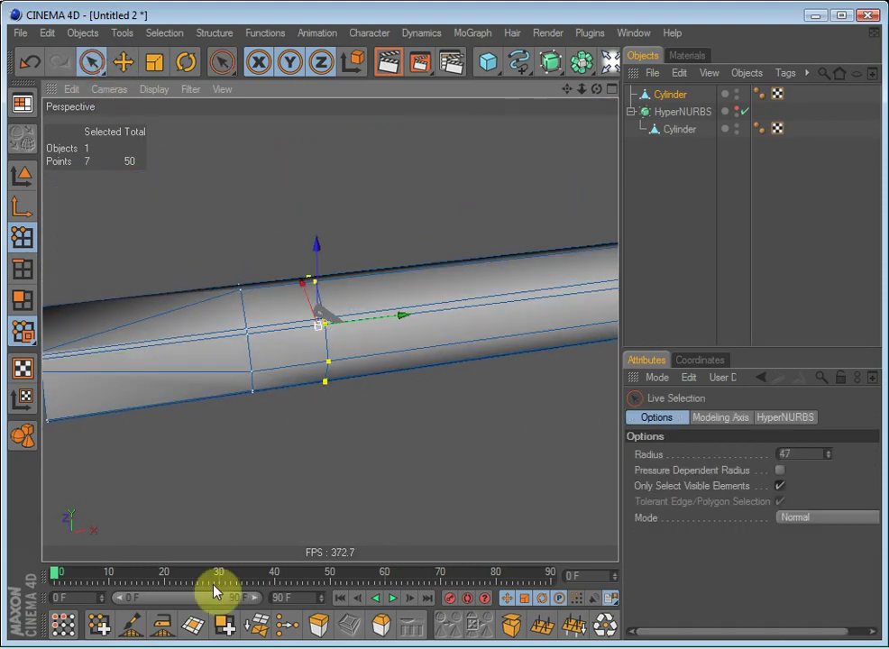
pyautogui.click(160, 629)
pyautogui.moveTo(325, 501)
pyautogui.mouseDown()
pyautogui.moveTo(301, 502)
pyautogui.moveTo(415, 502)
pyautogui.moveTo(326, 502)
pyautogui.mouseUp()
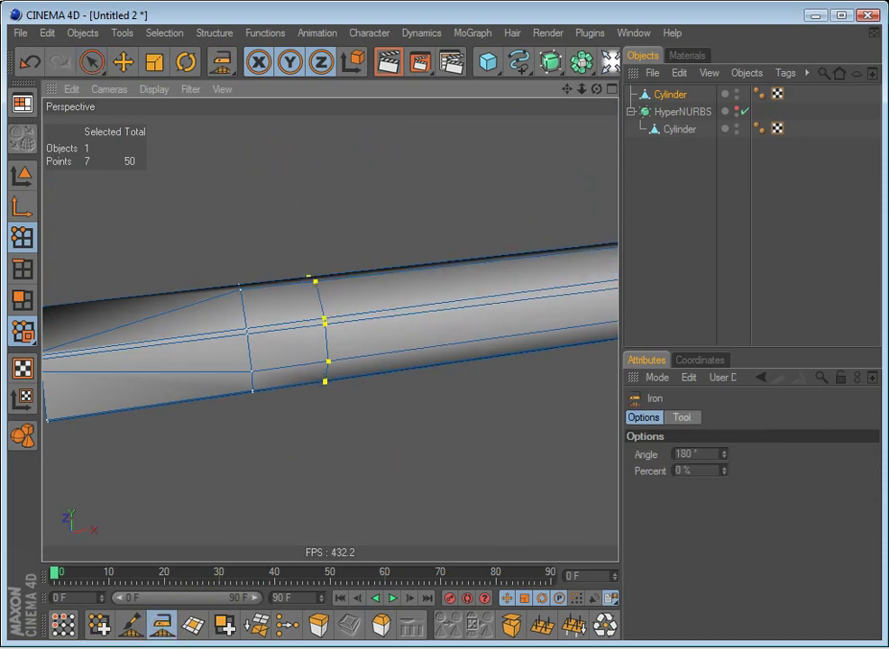
pyautogui.moveTo(332, 292)
pyautogui.mouseDown()
pyautogui.moveTo(356, 292)
pyautogui.moveTo(329, 292)
pyautogui.moveTo(344, 292)
pyautogui.mouseUp()
pyautogui.hotkey('ctrl', 'z')
# - Turn off Only Select Visible Elements and select the second loop's points all around the shaft with Live Selection
pyautogui.keyDown('alt'); pyautogui.moveTo(455, 424); pyautogui.dragTo(600, 442); pyautogui.keyUp('alt')
pyautogui.keyDown('alt'); pyautogui.moveTo(532, 429); pyautogui.dragTo(496, 394); pyautogui.keyUp('alt')
pyautogui.press('space')
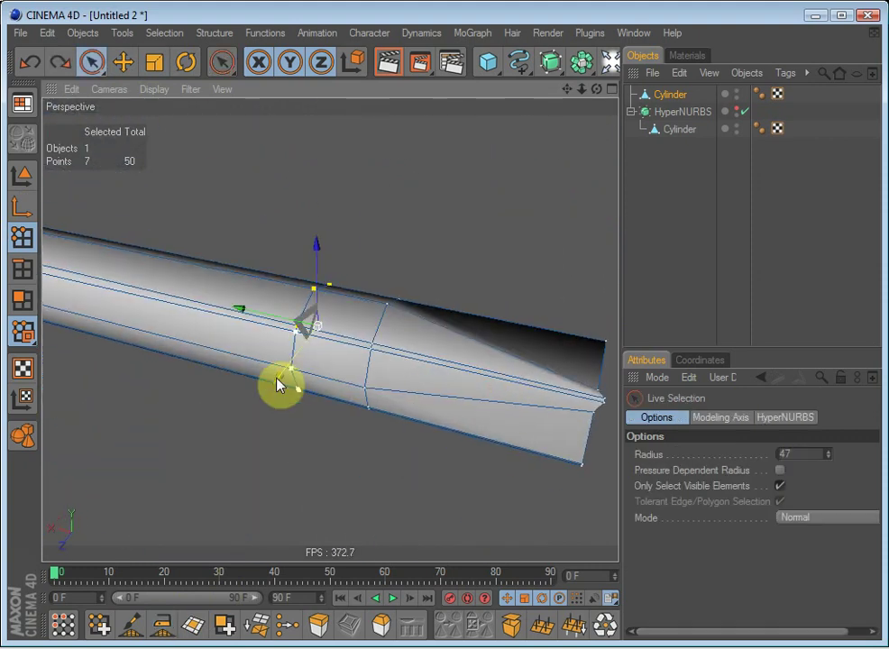
pyautogui.keyDown('alt'); pyautogui.moveTo(326, 424); pyautogui.dragTo(304, 481); pyautogui.keyUp('alt')
pyautogui.click(304, 481)
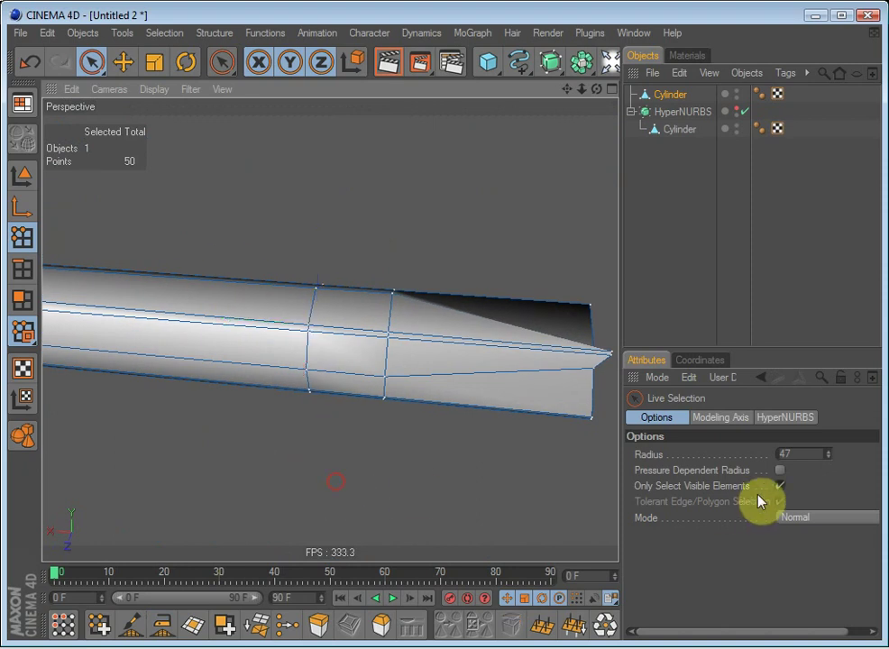
pyautogui.click(783, 490)
pyautogui.moveTo(315, 442)
pyautogui.mouseDown()
pyautogui.moveTo(296, 407)
pyautogui.moveTo(273, 407)
pyautogui.moveTo(225, 487)
pyautogui.moveTo(161, 550)
pyautogui.mouseUp()
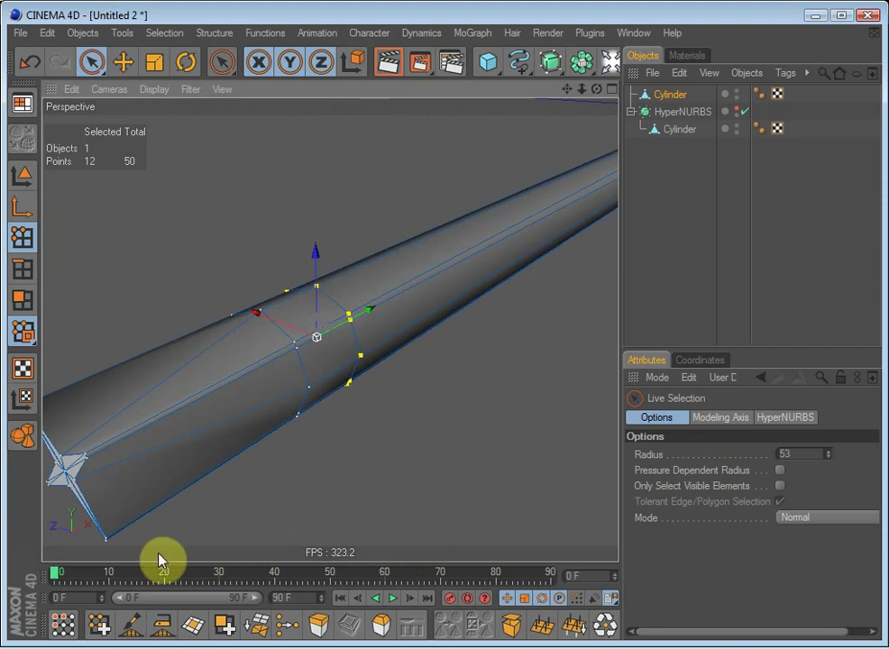
# - Try the Iron tool on the selected loop points, and undo it together with the second edge loop cut
pyautogui.click(161, 628)
pyautogui.moveTo(404, 409); pyautogui.dragTo(442, 408)
pyautogui.hotkey('ctrl', 'z')
pyautogui.scroll(3, 410, 388)
pyautogui.scroll(-3, 418, 396)
pyautogui.keyDown('alt'); pyautogui.moveTo(428, 410); pyautogui.dragTo(405, 389, button='middle'); pyautogui.keyUp('alt')
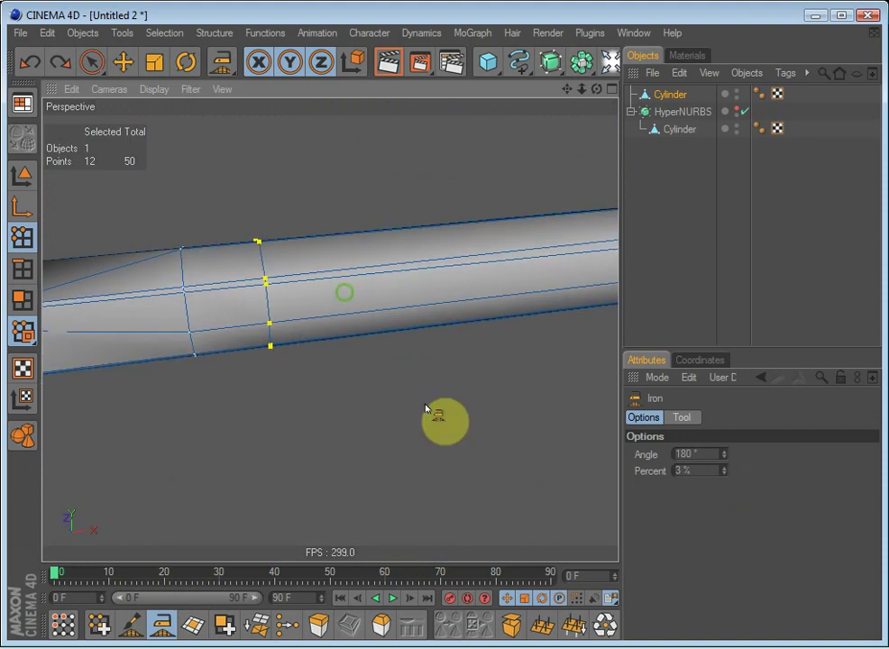
pyautogui.scroll(-3, 404, 429)
pyautogui.keyDown('alt'); pyautogui.moveTo(414, 429); pyautogui.dragTo(365, 409, button='middle'); pyautogui.keyUp('alt')
pyautogui.keyDown('alt'); pyautogui.moveTo(485, 411); pyautogui.dragTo(413, 395, button='middle'); pyautogui.keyUp('alt')
pyautogui.keyDown('alt'); pyautogui.moveTo(413, 395); pyautogui.dragTo(359, 389); pyautogui.keyUp('alt')
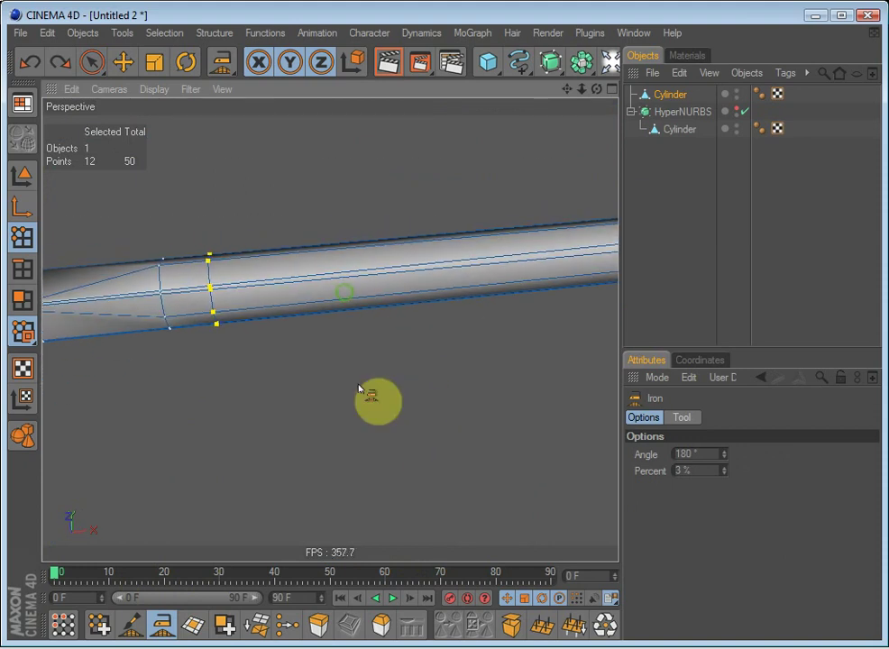
pyautogui.hotkey('ctrl', 'z')
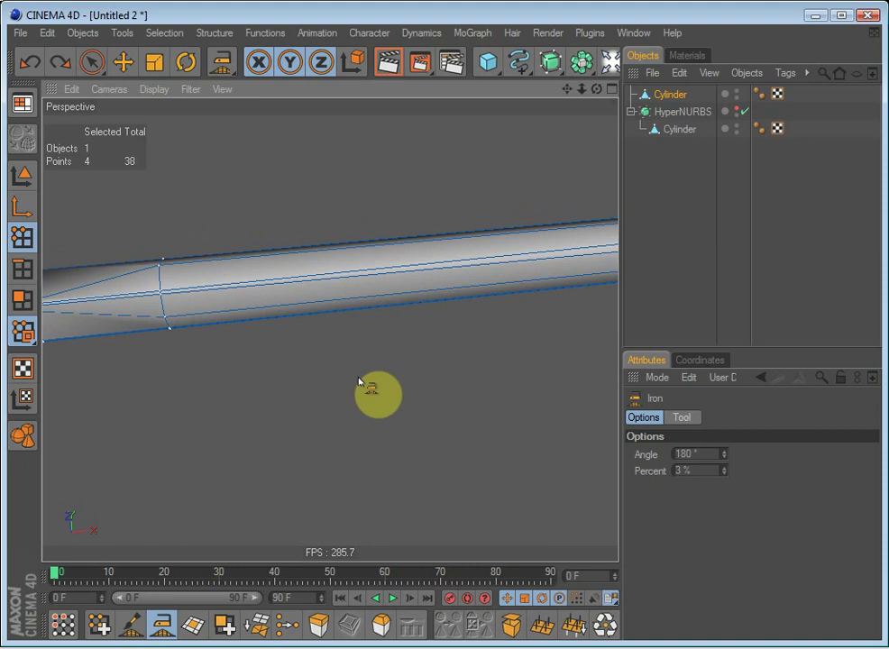
# - Select only the cap polygons at the shaft's handle end in polygon mode with Live Selection
pyautogui.scroll(-4, 359, 382)
pyautogui.keyDown('alt'); pyautogui.moveTo(363, 387); pyautogui.dragTo(345, 291, button='middle'); pyautogui.keyUp('alt')
pyautogui.keyDown('alt'); pyautogui.moveTo(345, 291); pyautogui.dragTo(410, 347); pyautogui.keyUp('alt')
pyautogui.click(95, 65)
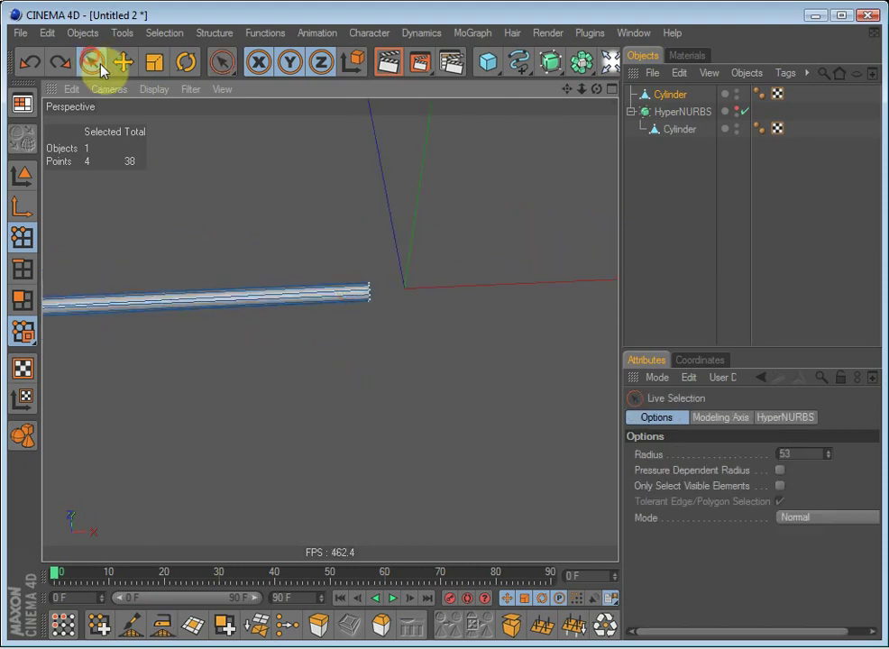
pyautogui.click(25, 303)
pyautogui.moveTo(392, 287); pyautogui.dragTo(393, 345)
pyautogui.keyDown('ctrl'); pyautogui.moveTo(272, 181); pyautogui.dragTo(272, 327); pyautogui.keyUp('ctrl')
pyautogui.press('e')
# - Move the selected cap polygons along the shaft to a short distance behind the tip's edge loop
pyautogui.keyDown('alt'); pyautogui.moveTo(444, 282); pyautogui.dragTo(194, 310); pyautogui.keyUp('alt')
pyautogui.keyDown('alt'); pyautogui.moveTo(434, 290); pyautogui.dragTo(613, 266, button='middle'); pyautogui.keyUp('alt')
pyautogui.scroll(4, 417, 325)
pyautogui.scroll(-2, 568, 276)
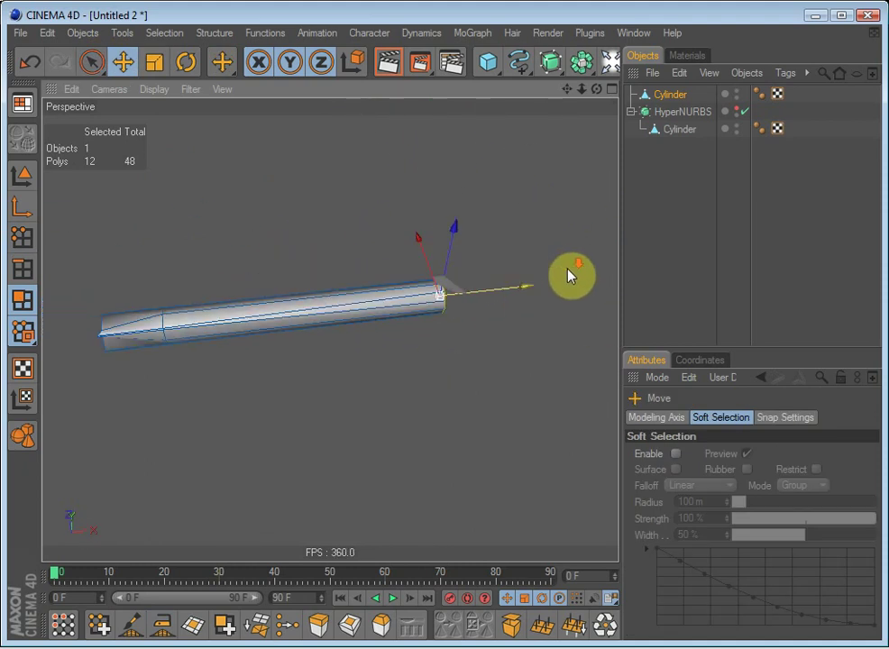
pyautogui.moveTo(530, 287); pyautogui.dragTo(262, 315)
pyautogui.keyDown('alt'); pyautogui.moveTo(345, 293); pyautogui.dragTo(437, 269, button='middle'); pyautogui.keyUp('alt')
pyautogui.scroll(3, 380, 331)
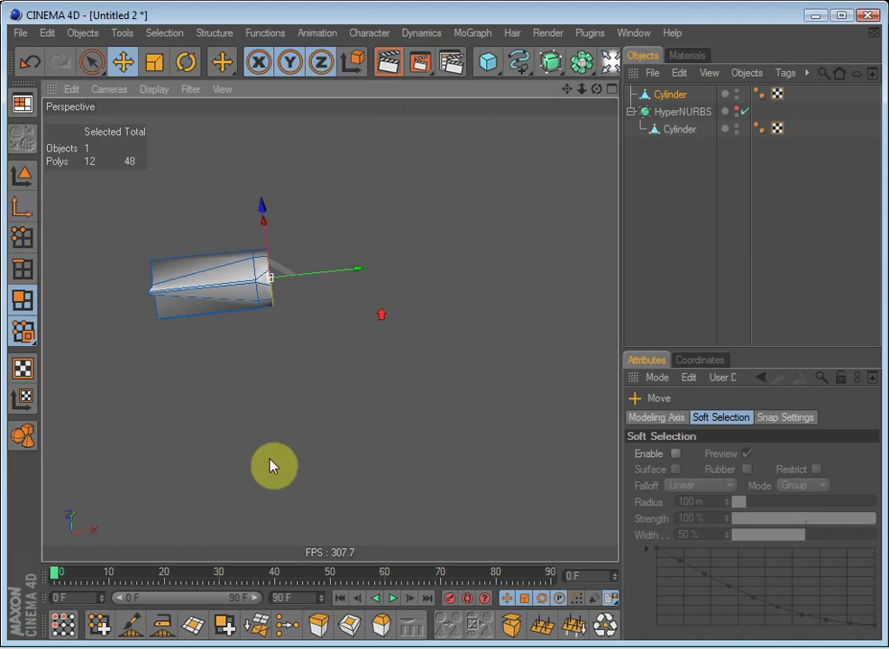
# - Extrude the cap polygons slightly and move them back along the shaft to restore its length up to the handle
pyautogui.click(320, 624)
pyautogui.moveTo(229, 419); pyautogui.dragTo(303, 398)
pyautogui.scroll(-4, 305, 397)
pyautogui.keyDown('alt'); pyautogui.moveTo(490, 374); pyautogui.dragTo(281, 411, button='middle'); pyautogui.keyUp('alt')
pyautogui.press('e')
pyautogui.moveTo(295, 327); pyautogui.dragTo(605, 291)
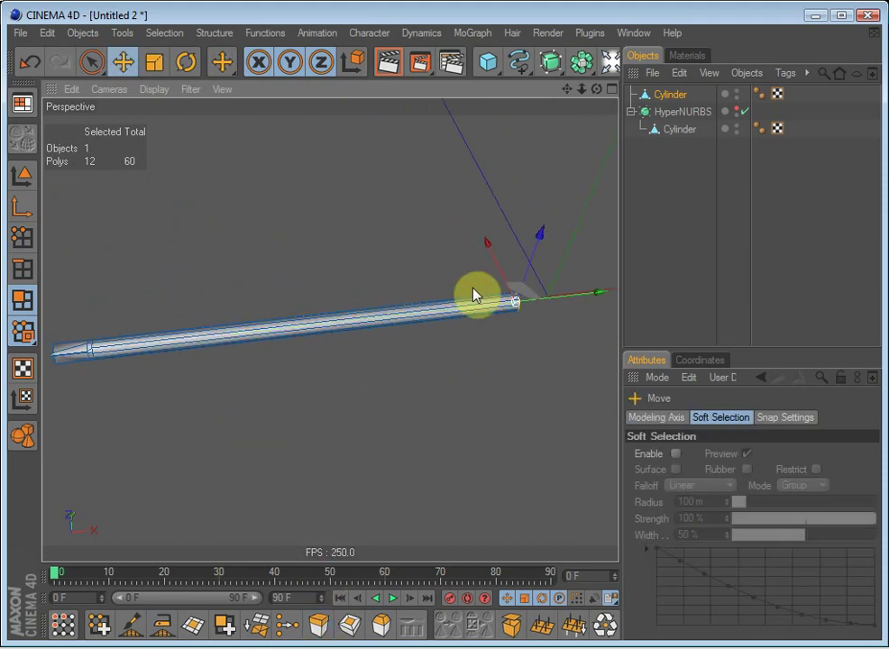
# - Examine the cross-shaped tip and the new edges where it meets the shaft
pyautogui.scroll(-2, 458, 305)
pyautogui.keyDown('alt'); pyautogui.moveTo(337, 298); pyautogui.dragTo(388, 226); pyautogui.keyUp('alt')
pyautogui.keyDown('alt'); pyautogui.moveTo(348, 293); pyautogui.dragTo(484, 121, button='middle'); pyautogui.keyUp('alt')
pyautogui.scroll(2, 388, 335)
pyautogui.scroll(1, 389, 335)
pyautogui.keyDown('alt'); pyautogui.moveTo(422, 209); pyautogui.dragTo(514, 226); pyautogui.keyUp('alt')
pyautogui.keyDown('alt'); pyautogui.moveTo(428, 192); pyautogui.dragTo(416, 276, button='middle'); pyautogui.keyUp('alt')
pyautogui.scroll(2, 428, 192)
pyautogui.keyDown('alt'); pyautogui.moveTo(341, 292); pyautogui.dragTo(361, 290); pyautogui.keyUp('alt')
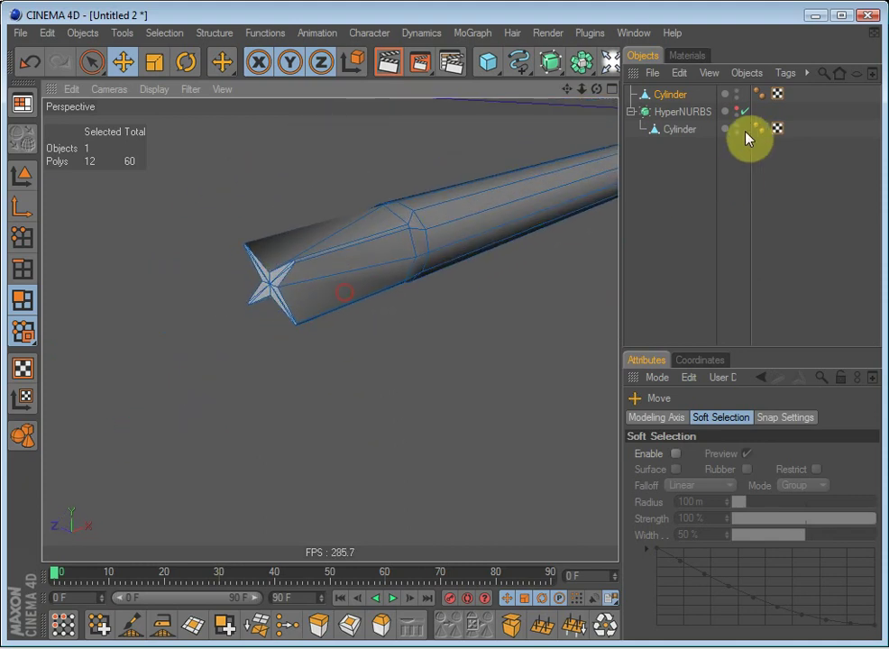
# - Make the HyperNURBS handle visible in the editor again and deselect the shaft
pyautogui.click(737, 109)
pyautogui.scroll(-5, 470, 276)
pyautogui.keyDown('alt'); pyautogui.moveTo(470, 276); pyautogui.dragTo(286, 318, button='middle'); pyautogui.keyUp('alt')
pyautogui.keyDown('alt'); pyautogui.moveTo(434, 272); pyautogui.dragTo(392, 273); pyautogui.keyUp('alt')
pyautogui.click(668, 269)
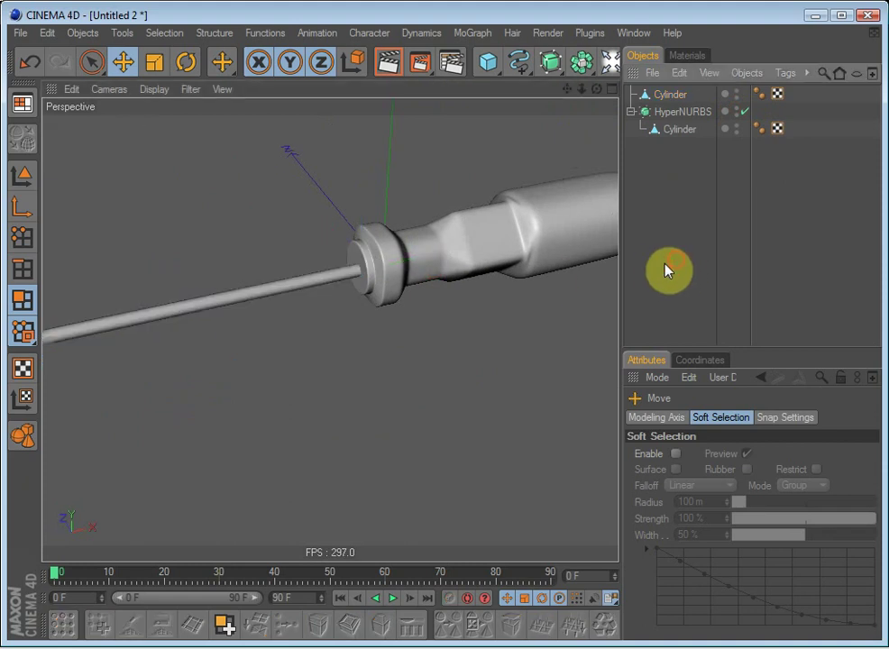
# - Examine the assembled handle and shaft of the screwdriver from several angles
pyautogui.scroll(-5, 500, 338)
pyautogui.keyDown('alt'); pyautogui.moveTo(500, 337); pyautogui.dragTo(577, 311); pyautogui.keyUp('alt')
pyautogui.scroll(5, 440, 375)
pyautogui.keyDown('alt'); pyautogui.moveTo(441, 355); pyautogui.dragTo(384, 357); pyautogui.keyUp('alt')
pyautogui.scroll(-2, 445, 360)
pyautogui.keyDown('alt'); pyautogui.moveTo(489, 346); pyautogui.dragTo(392, 357, button='middle'); pyautogui.keyUp('alt')
pyautogui.keyDown('alt'); pyautogui.moveTo(490, 346); pyautogui.dragTo(417, 358); pyautogui.keyUp('alt')
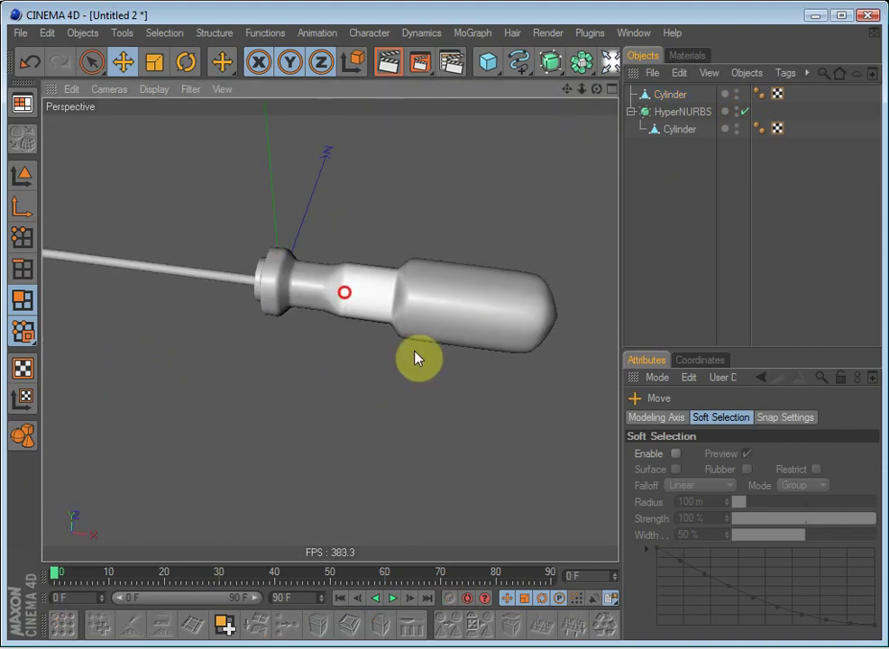
pyautogui.keyDown('alt'); pyautogui.moveTo(408, 357); pyautogui.dragTo(464, 380, button='middle'); pyautogui.keyUp('alt')
pyautogui.keyDown('alt'); pyautogui.moveTo(451, 358); pyautogui.dragTo(500, 363); pyautogui.keyUp('alt')
pyautogui.keyDown('alt'); pyautogui.moveTo(419, 359); pyautogui.dragTo(464, 368, button='middle'); pyautogui.keyUp('alt')
pyautogui.keyDown('alt'); pyautogui.moveTo(456, 361); pyautogui.dragTo(407, 336); pyautogui.keyUp('alt')
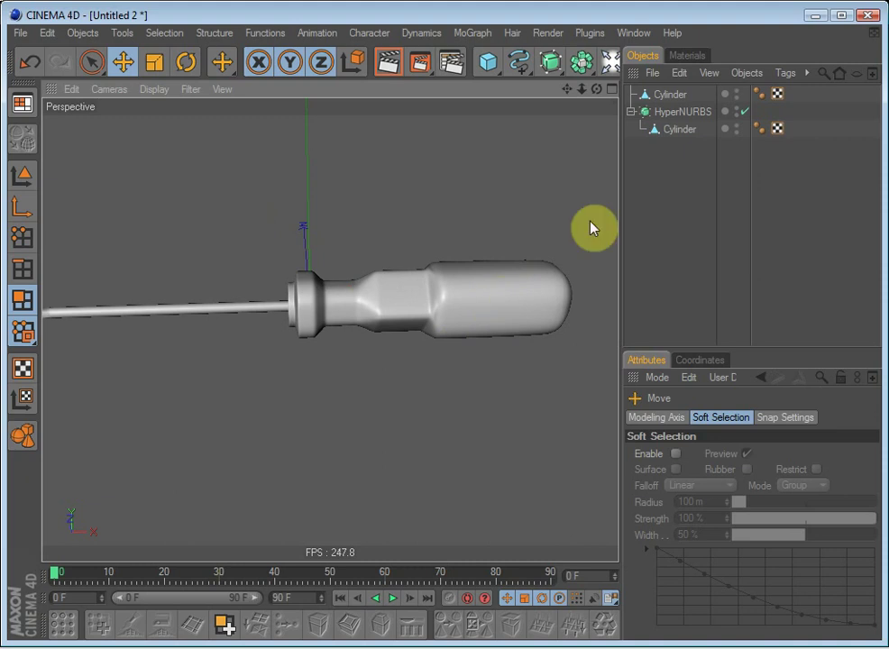
# - Show the handle over its reference image in the top view and create a new material
pyautogui.click(690, 55)
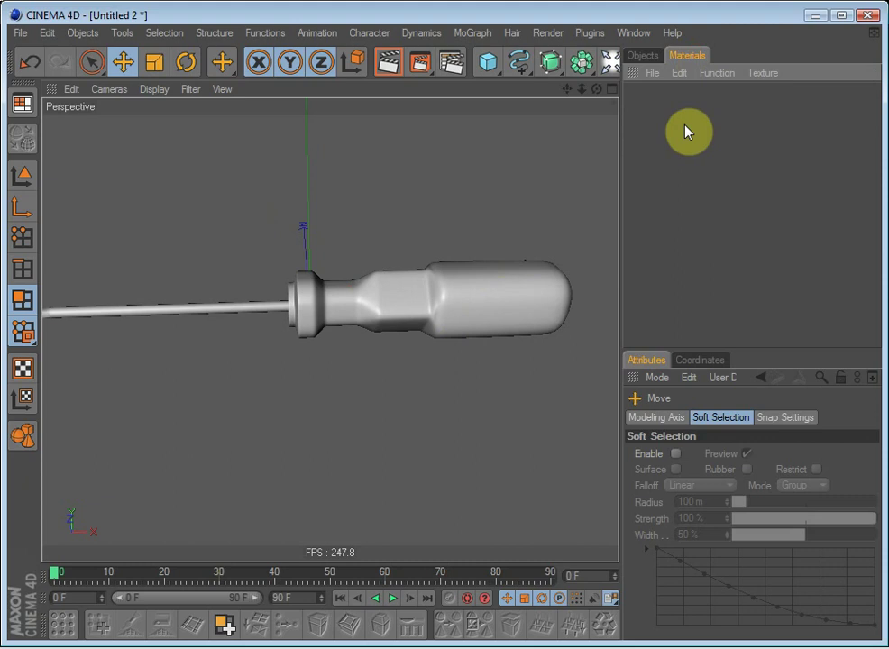
pyautogui.press('F2')
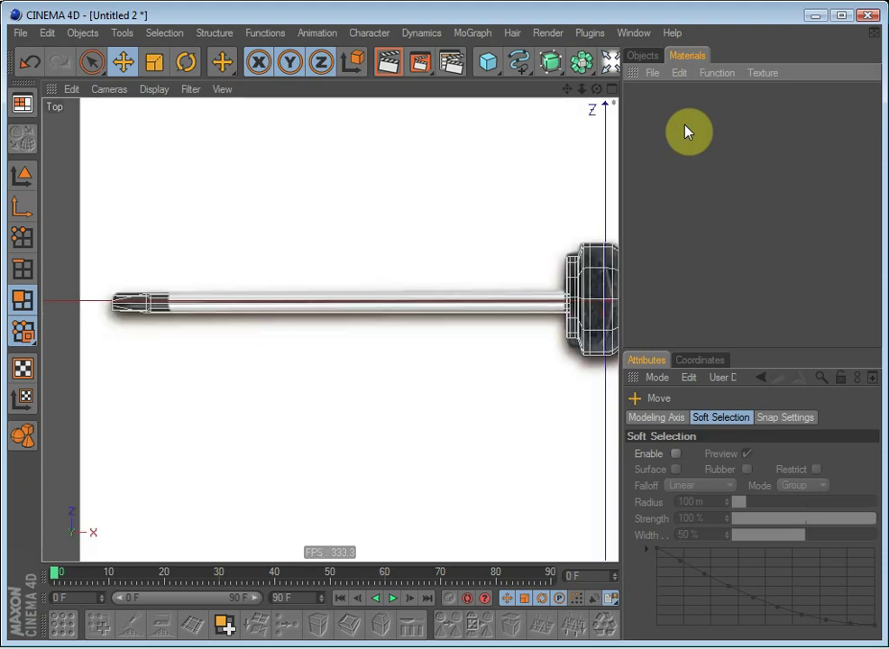
pyautogui.scroll(-1, 415, 268)
pyautogui.keyDown('alt'); pyautogui.moveTo(528, 305); pyautogui.dragTo(43, 299, button='middle'); pyautogui.keyUp('alt')
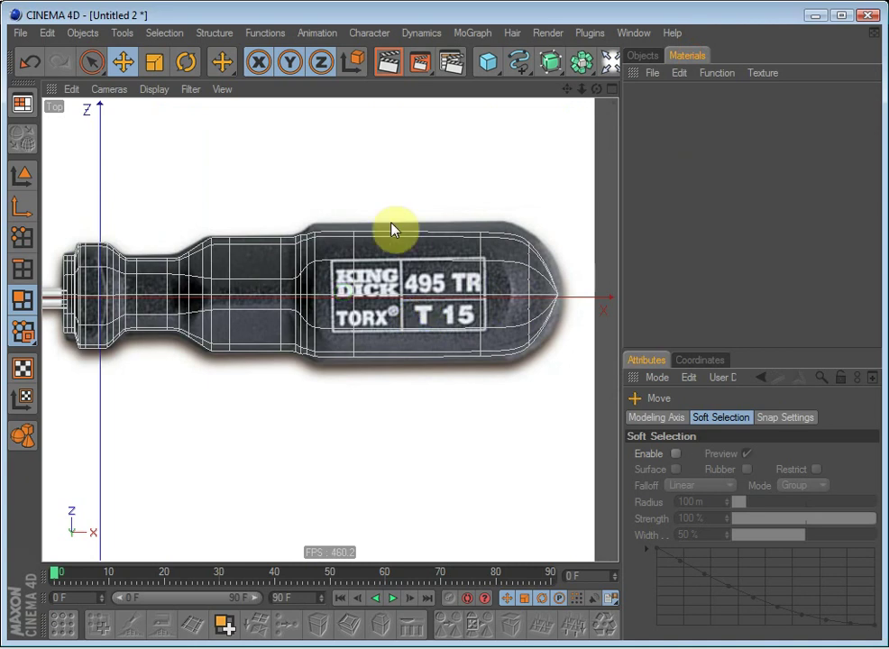
pyautogui.doubleClick(683, 171)
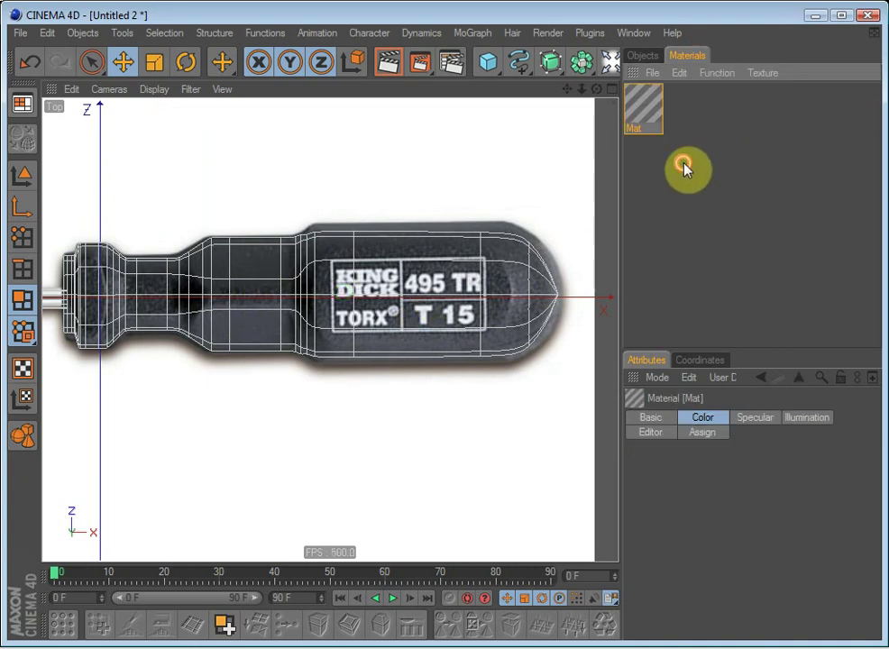
# - Set the new material's color to a dark grey with RGB 30, 30, 30
pyautogui.doubleClick(643, 103)
pyautogui.moveTo(153, 0); pyautogui.dragTo(637, 40)
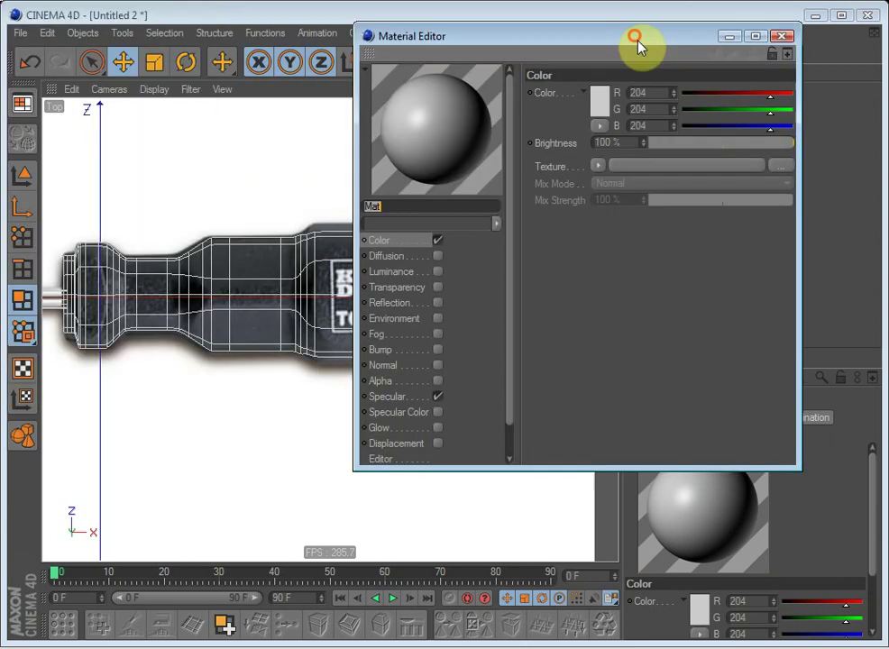
pyautogui.click(600, 101)
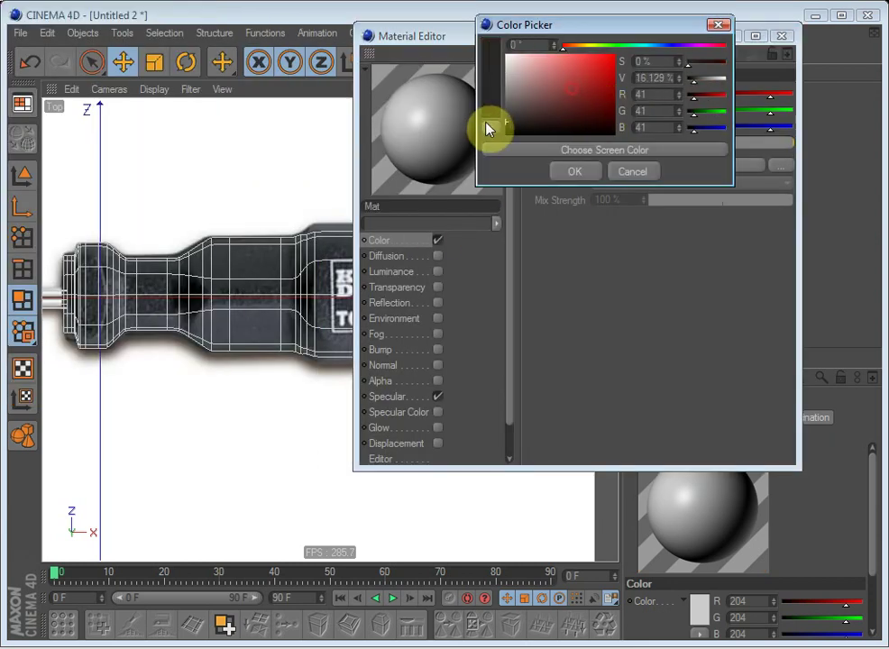
pyautogui.click(573, 172)
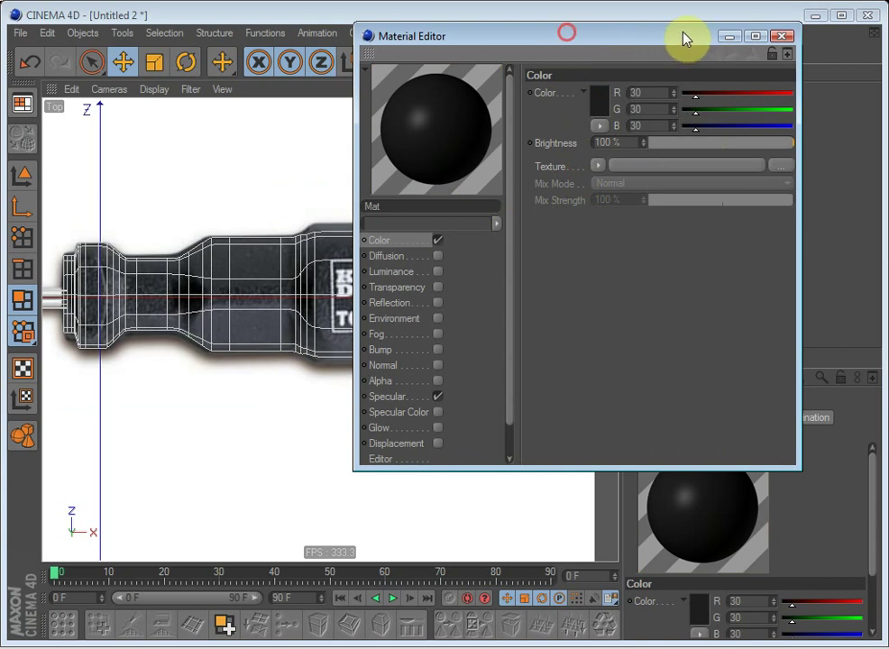
# - Set the material's plastic specular highlight to 97% width, 24% height and 8% falloff
pyautogui.moveTo(683, 33); pyautogui.dragTo(714, 25)
pyautogui.click(560, 390)
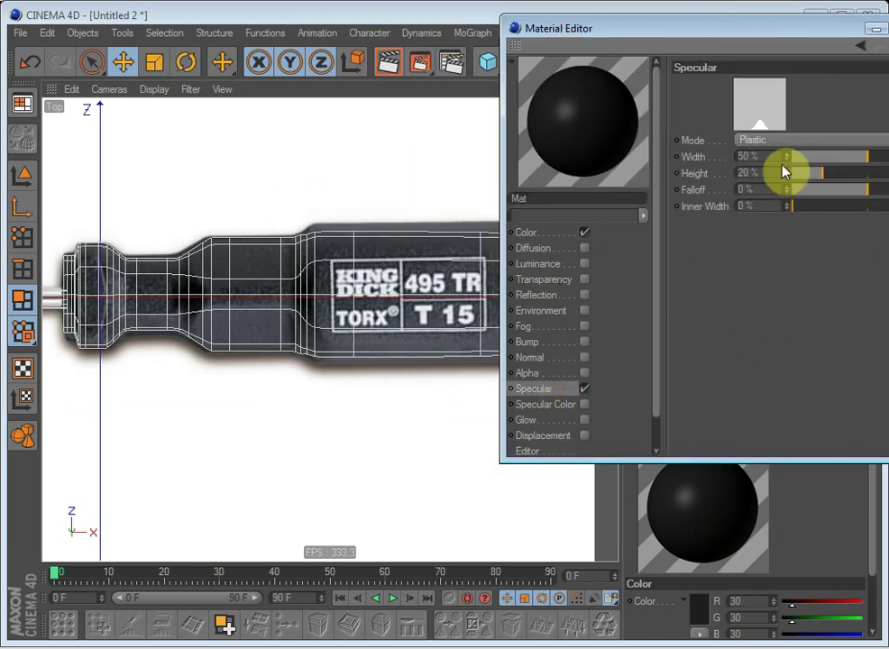
pyautogui.moveTo(786, 174); pyautogui.dragTo(786, 140)
pyautogui.moveTo(787, 190)
pyautogui.mouseDown()
pyautogui.moveTo(788, 157)
pyautogui.moveTo(787, 168)
pyautogui.mouseUp()
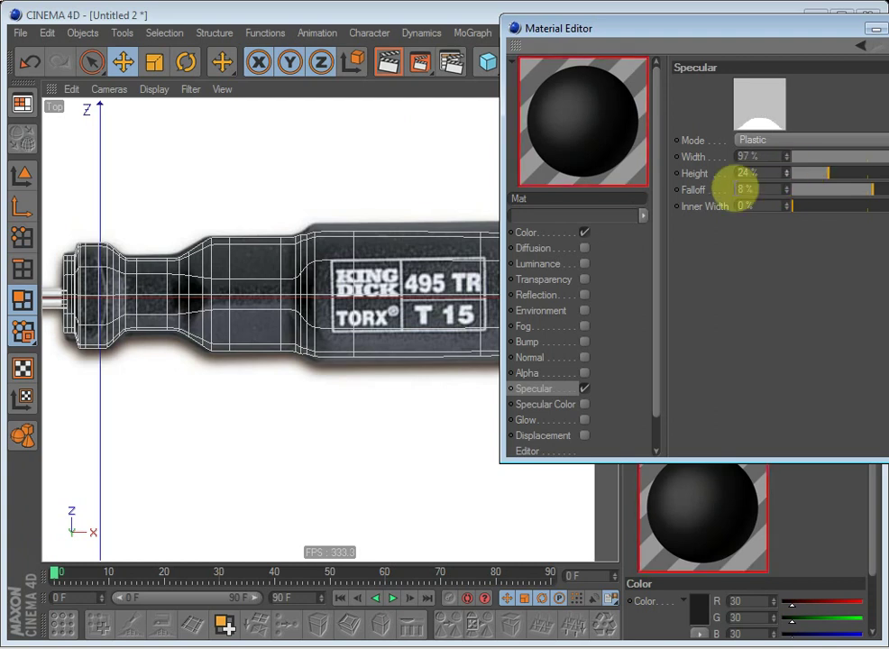
# - Enable reflection on the material and assign a Fresnel shader as the reflection texture
pyautogui.click(544, 278)
pyautogui.click(583, 295)
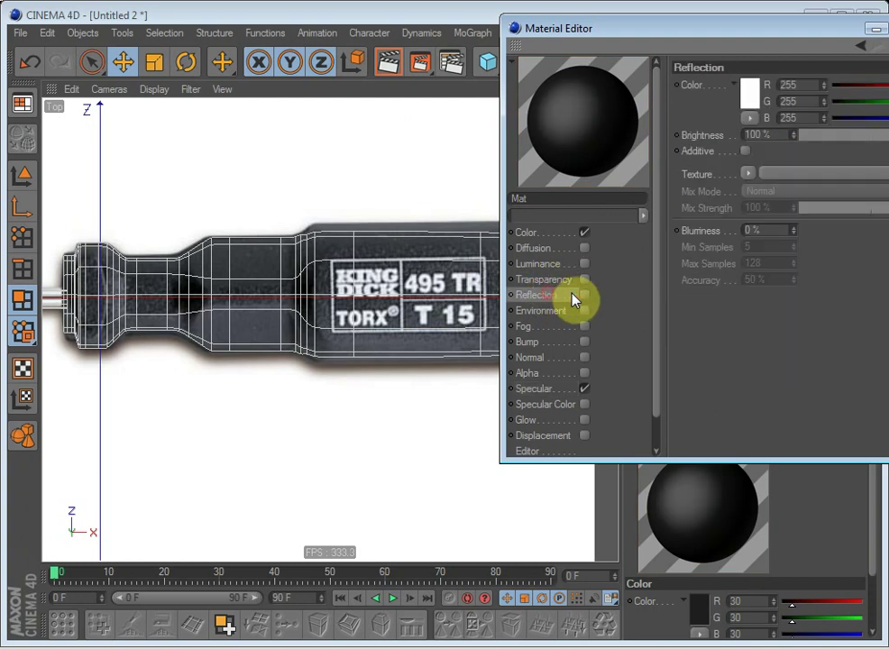
pyautogui.click(747, 175)
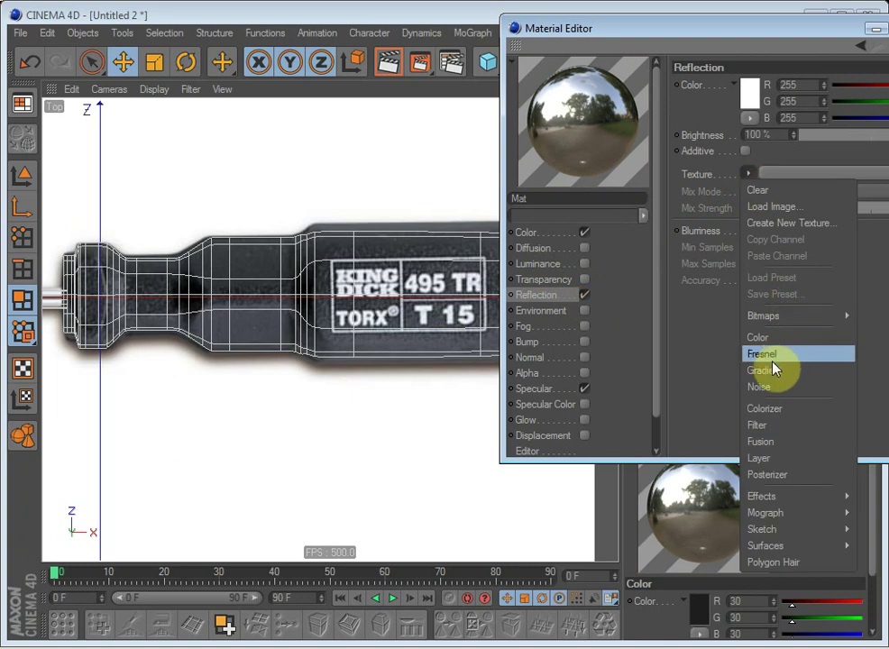
pyautogui.click(773, 352)
# - Change the white end of the Fresnel gradient to dark grey, RGB 43, 42, 42
pyautogui.click(765, 211)
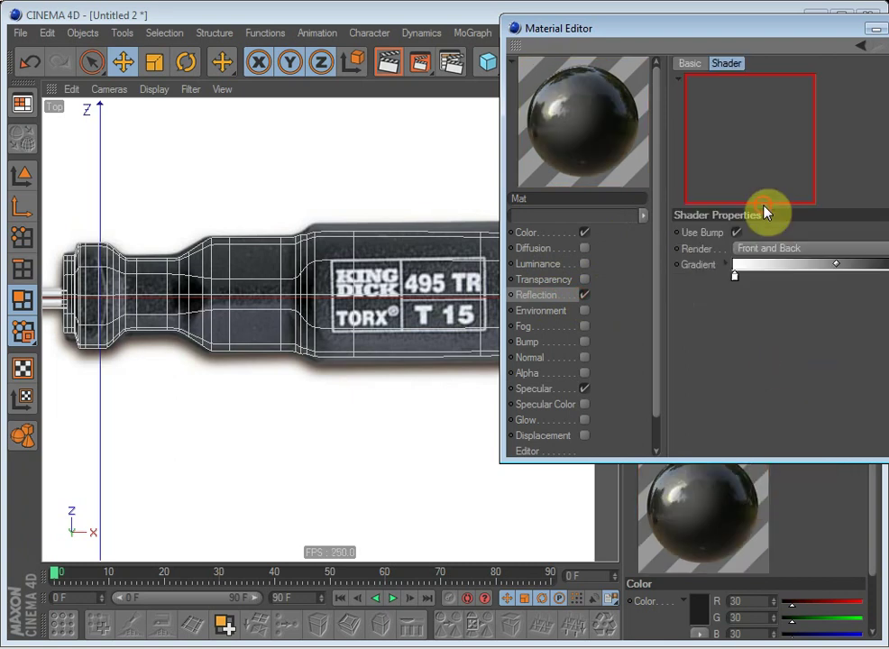
pyautogui.doubleClick(735, 279)
pyautogui.moveTo(682, 269); pyautogui.dragTo(596, 293)
pyautogui.click(636, 299)
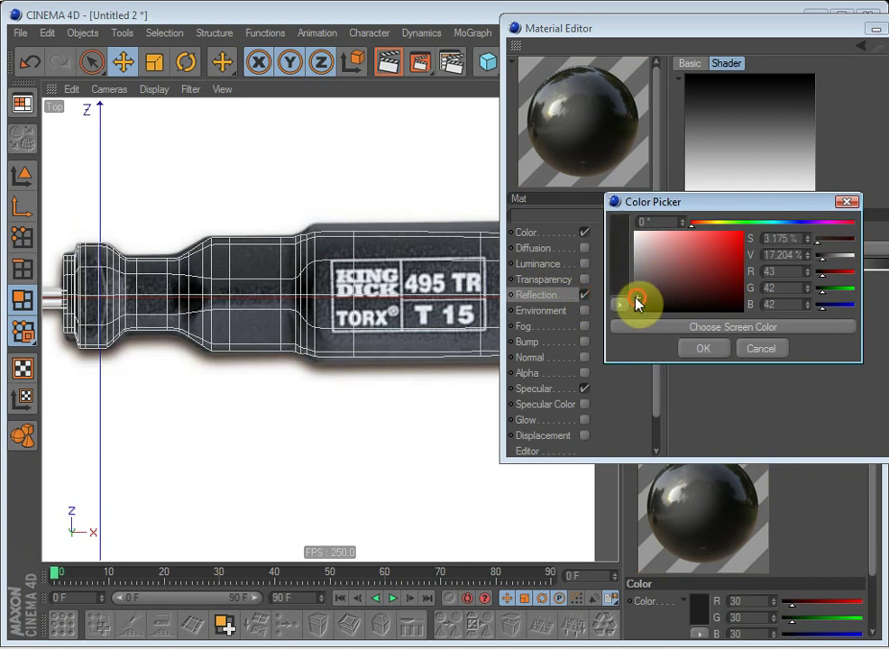
pyautogui.click(701, 351)
pyautogui.click(541, 301)
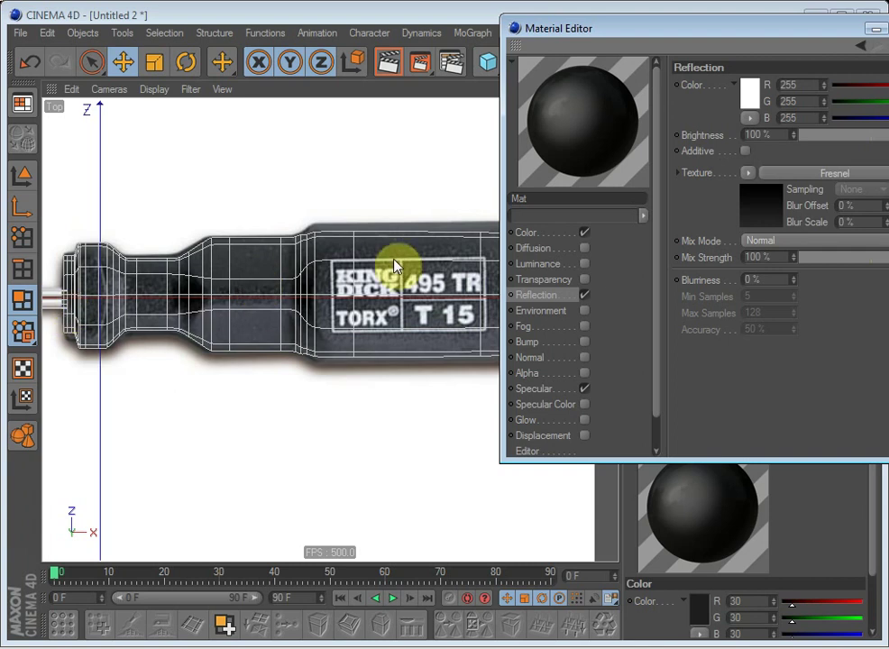
# - Assign a Noise shader as the texture of the material's color channel
pyautogui.click(539, 249)
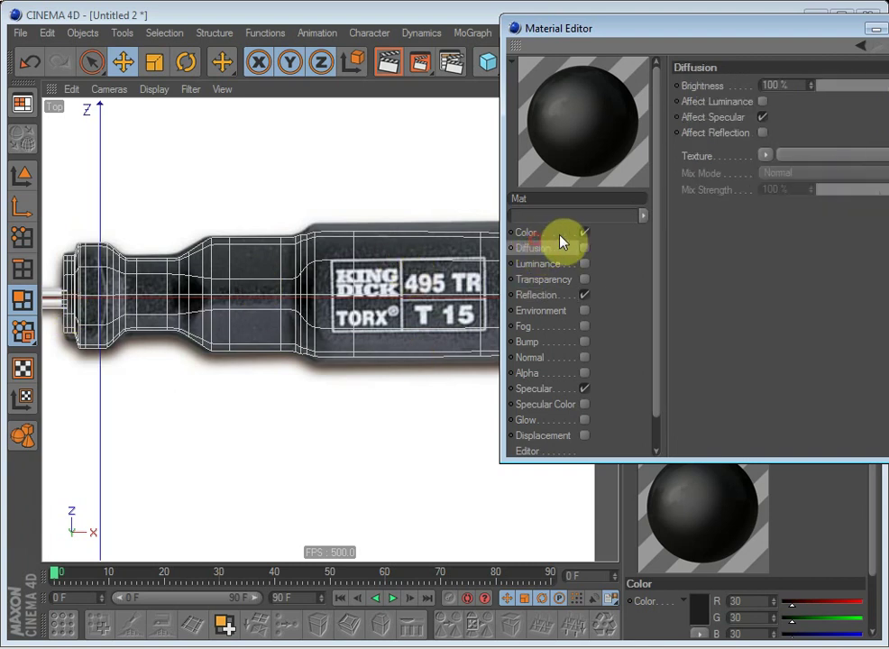
pyautogui.click(554, 233)
pyautogui.click(741, 159)
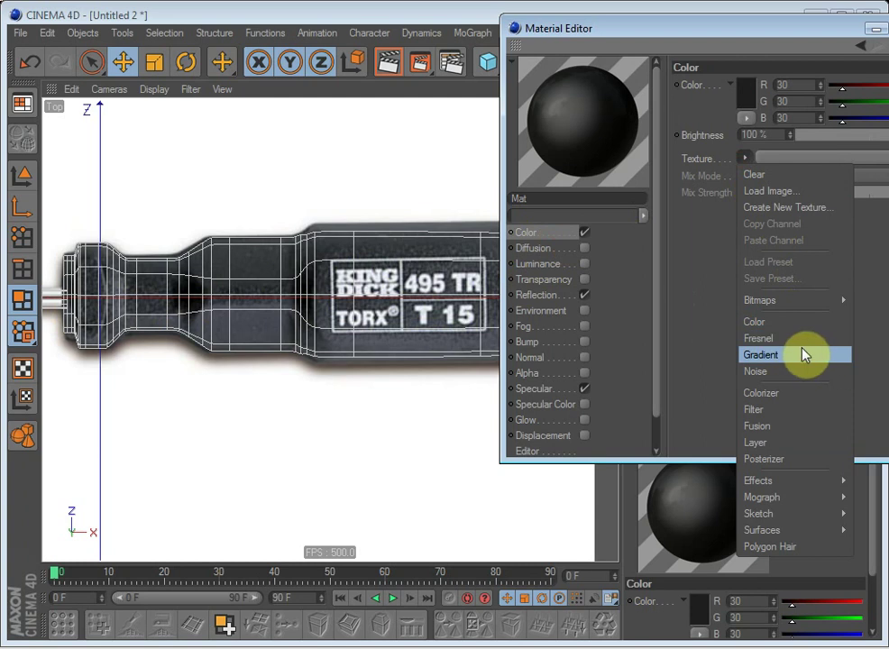
pyautogui.click(762, 371)
# - Set the Noise shader's noise type to Fire and its global scale to 32%
pyautogui.click(760, 191)
pyautogui.click(773, 281)
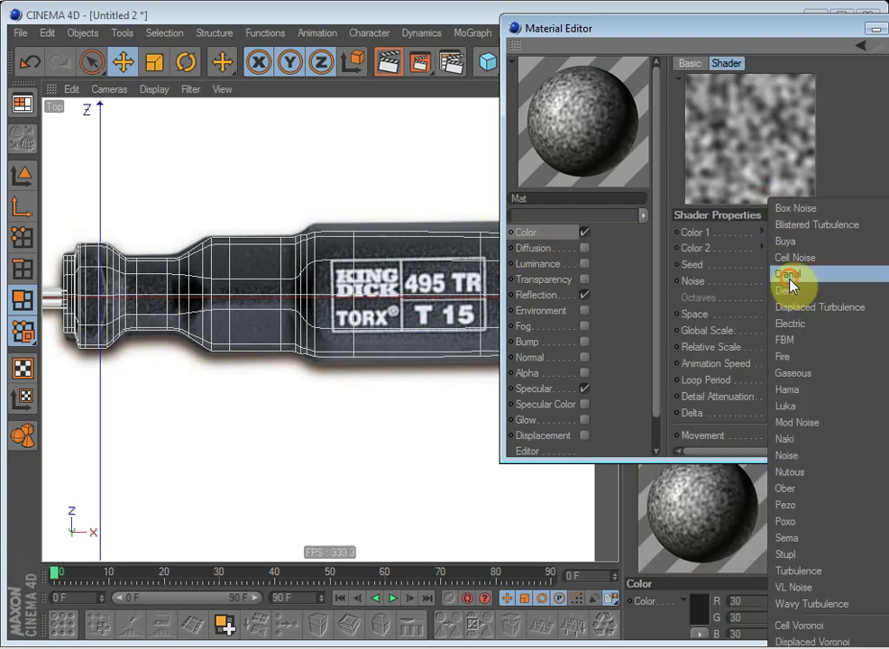
pyautogui.click(795, 292)
pyautogui.press('Down')
pyautogui.press('Down')
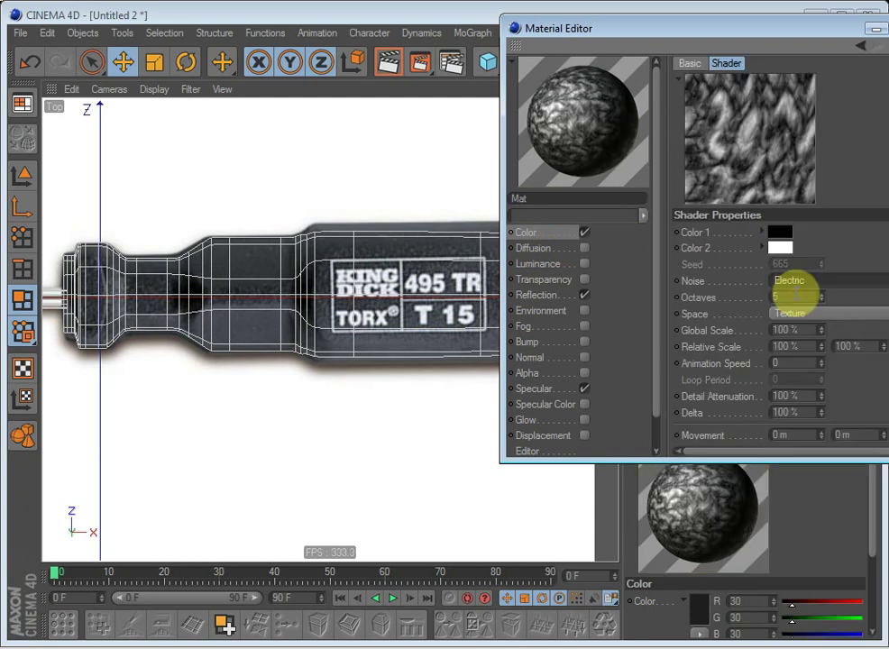
pyautogui.scroll(-2, 797, 287)
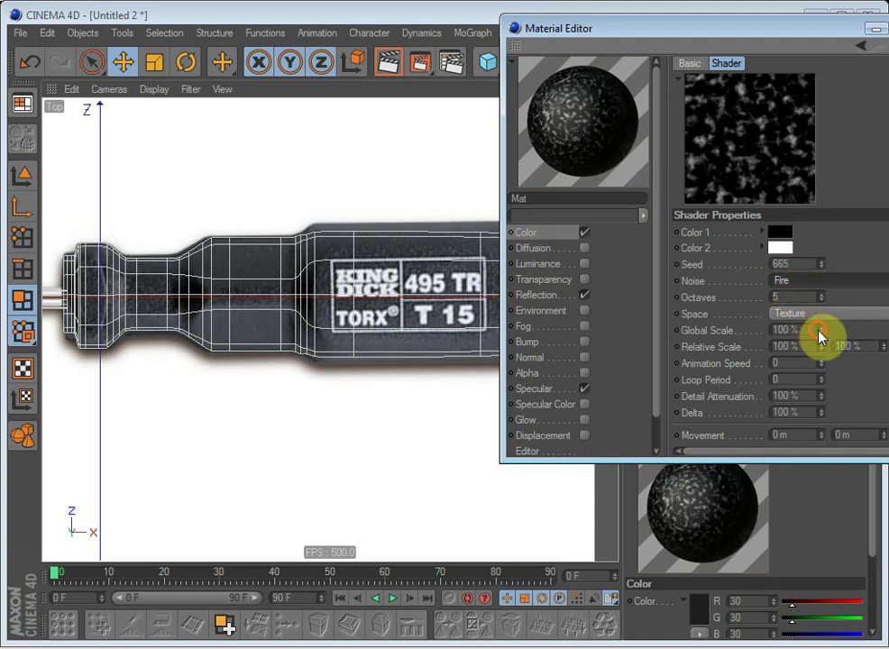
pyautogui.moveTo(818, 331); pyautogui.dragTo(818, 329)
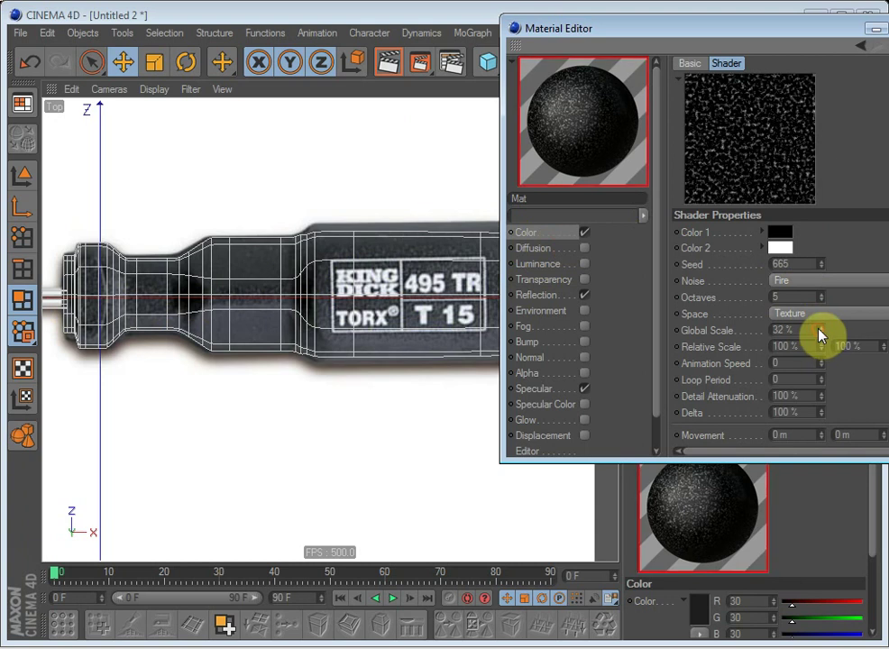
# - Set the noise's Color 1 to a dark grey and Color 2 to a medium grey
pyautogui.click(782, 234)
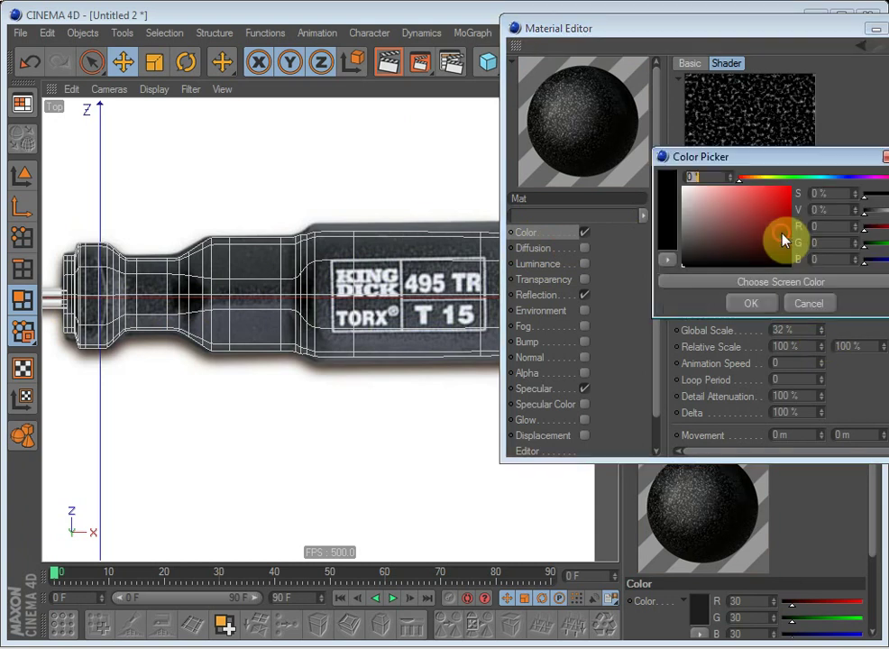
pyautogui.moveTo(734, 236); pyautogui.dragTo(667, 257)
pyautogui.click(744, 306)
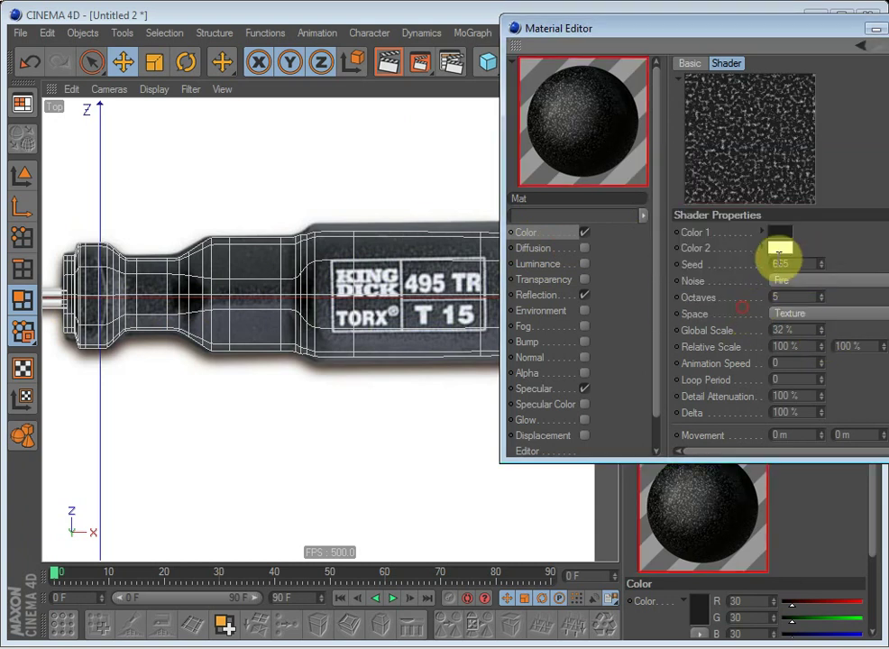
pyautogui.click(779, 252)
pyautogui.moveTo(758, 247); pyautogui.dragTo(659, 253)
pyautogui.click(741, 326)
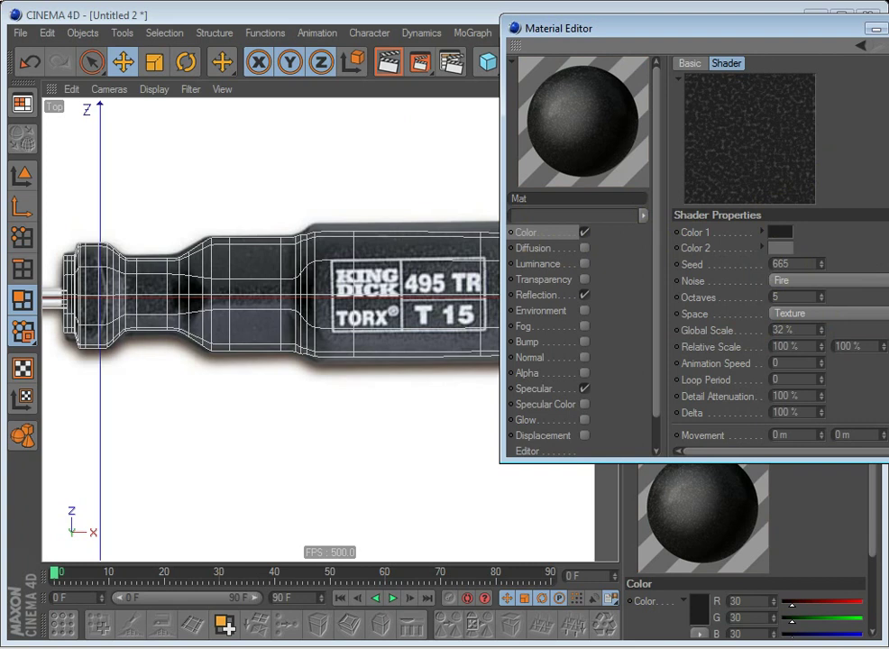
# - Close the material editor and apply the dark material to the HyperNURBS handle in the perspective view
pyautogui.click(888, 29)
pyautogui.press('F1')
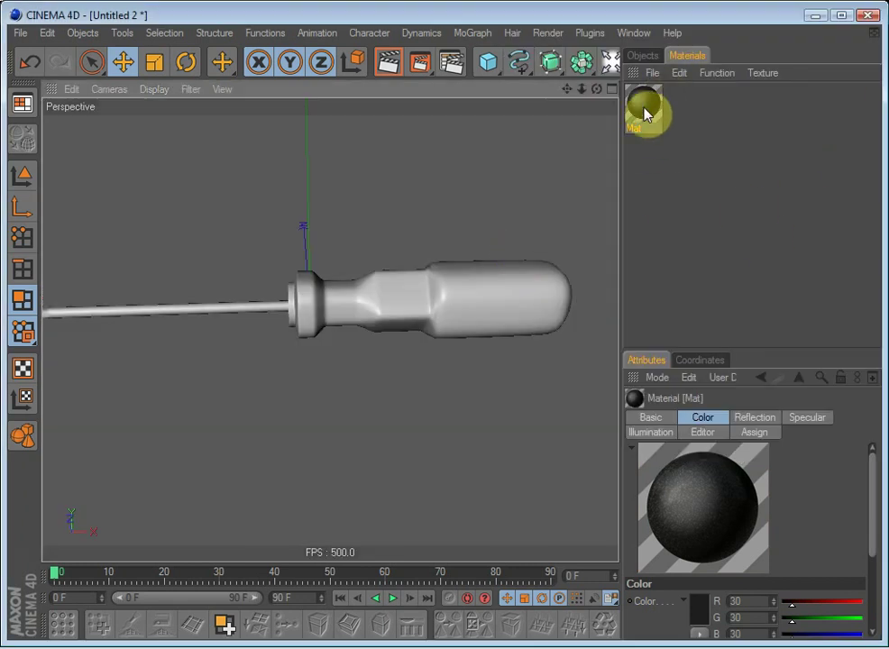
pyautogui.moveTo(645, 115); pyautogui.dragTo(672, 112)
pyautogui.keyDown('alt'); pyautogui.moveTo(494, 262); pyautogui.dragTo(493, 262); pyautogui.keyUp('alt')
pyautogui.keyDown('alt'); pyautogui.moveTo(494, 262); pyautogui.dragTo(501, 261, button='right'); pyautogui.keyUp('alt')
pyautogui.keyDown('alt'); pyautogui.moveTo(501, 260); pyautogui.dragTo(502, 260, button='middle'); pyautogui.keyUp('alt')
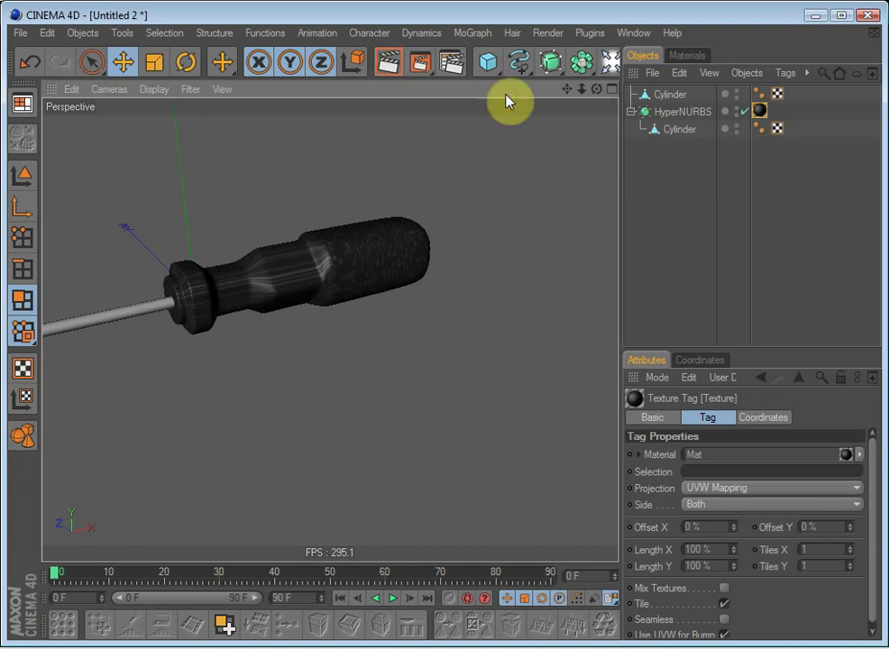
# - Add an omni light to the scene and set its shadow to Shadow Maps (Soft)
pyautogui.click(613, 63)
pyautogui.keyDown('alt'); pyautogui.moveTo(480, 208); pyautogui.dragTo(377, 255, button='right'); pyautogui.keyUp('alt')
pyautogui.keyDown('alt'); pyautogui.moveTo(377, 254); pyautogui.dragTo(395, 265, button='middle'); pyautogui.keyUp('alt')
pyautogui.moveTo(377, 254); pyautogui.dragTo(514, 23)
pyautogui.keyDown('alt'); pyautogui.moveTo(502, 281); pyautogui.dragTo(408, 341, button='middle'); pyautogui.keyUp('alt')
pyautogui.keyDown('alt'); pyautogui.moveTo(408, 341); pyautogui.dragTo(503, 283, button='right'); pyautogui.keyUp('alt')
pyautogui.click(661, 94)
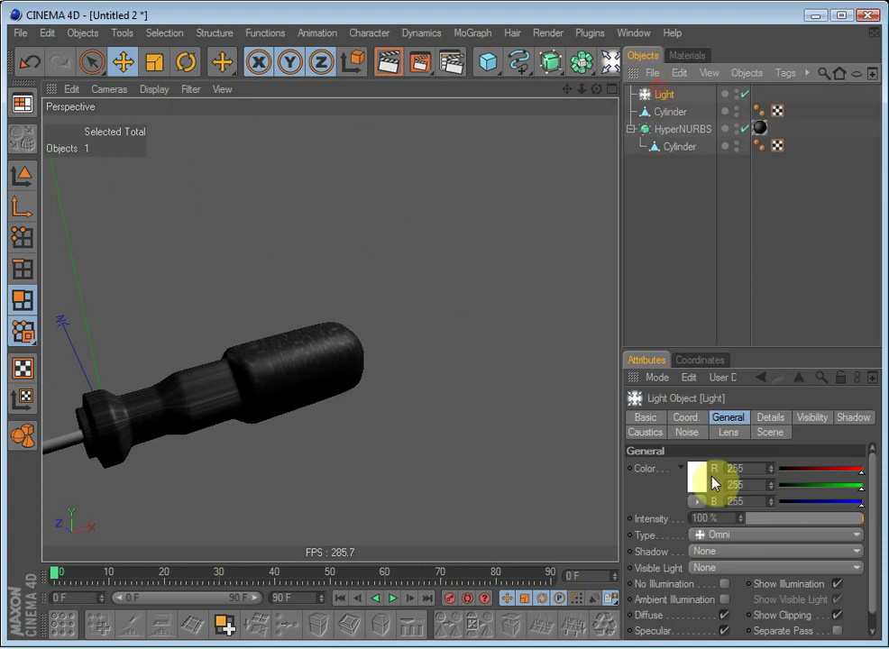
pyautogui.click(720, 552)
pyautogui.click(741, 589)
# - Add a Sky object and create a new material for it
pyautogui.keyDown('alt'); pyautogui.moveTo(293, 386); pyautogui.dragTo(346, 290, button='middle'); pyautogui.keyUp('alt')
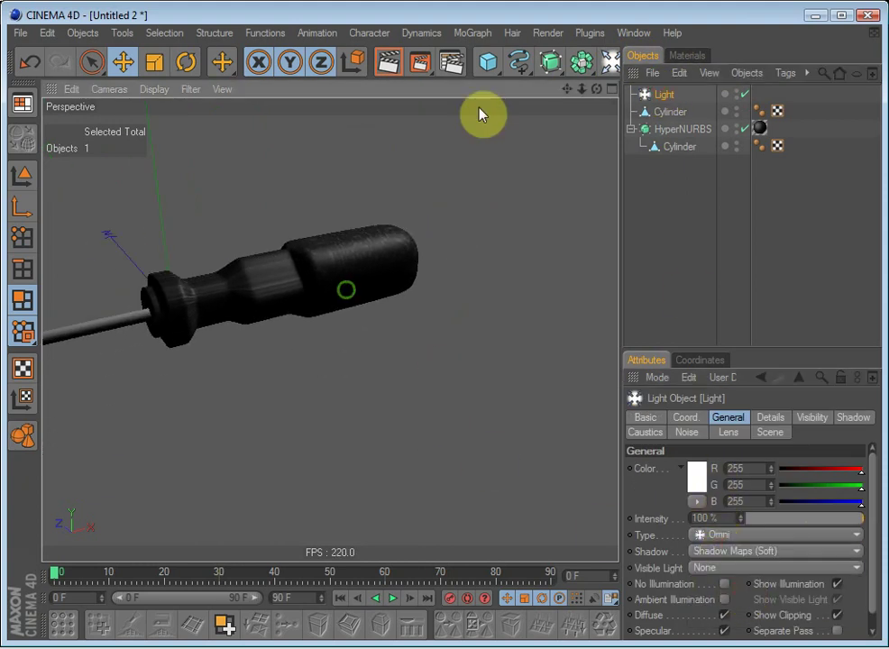
pyautogui.moveTo(614, 67); pyautogui.dragTo(858, 146)
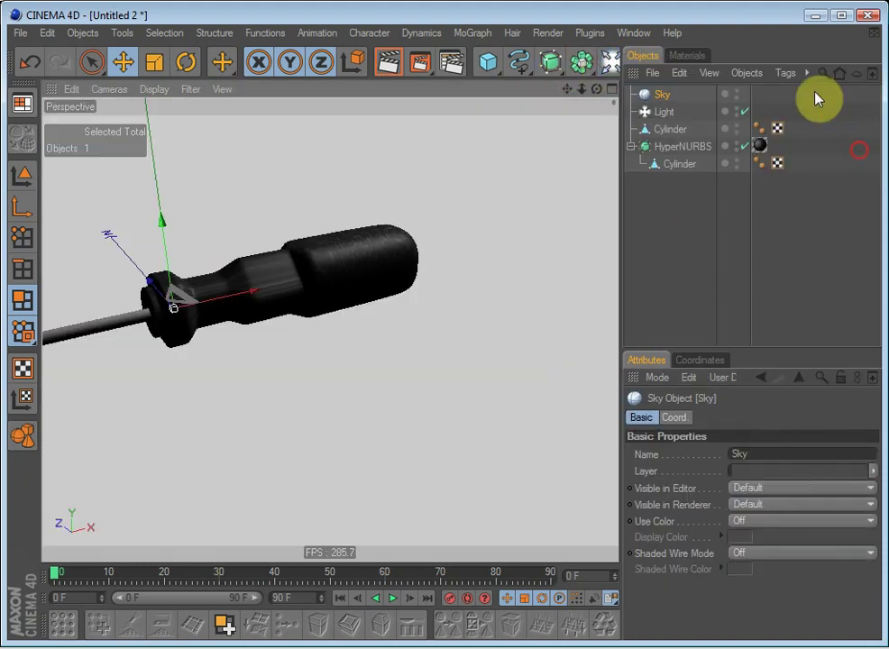
pyautogui.click(688, 56)
pyautogui.doubleClick(693, 166)
# - Disable the color and specular channels of the new material Mat.1 and enable its luminance
pyautogui.doubleClick(639, 97)
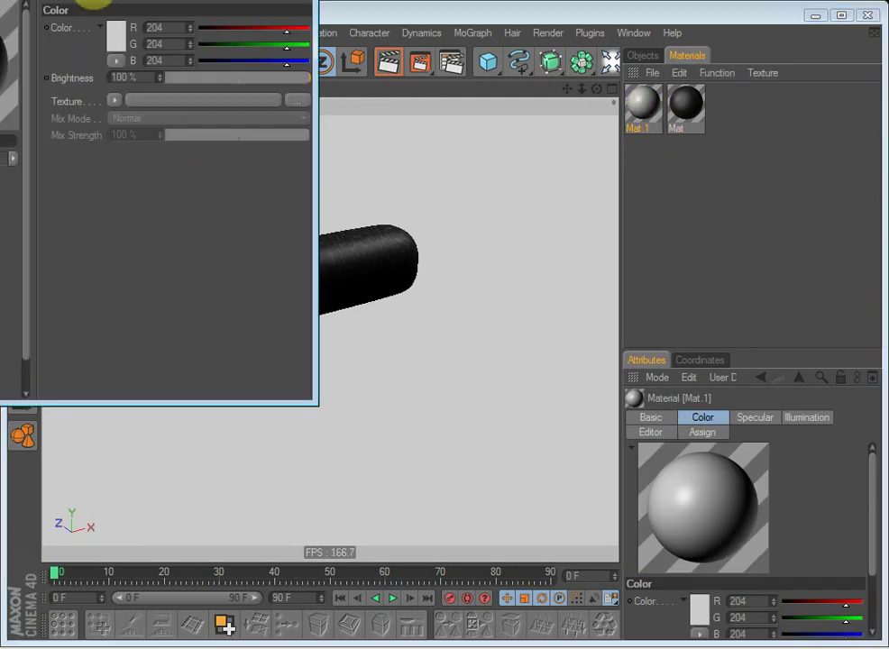
pyautogui.moveTo(71, 0); pyautogui.dragTo(506, 52)
pyautogui.click(389, 256)
pyautogui.click(389, 287)
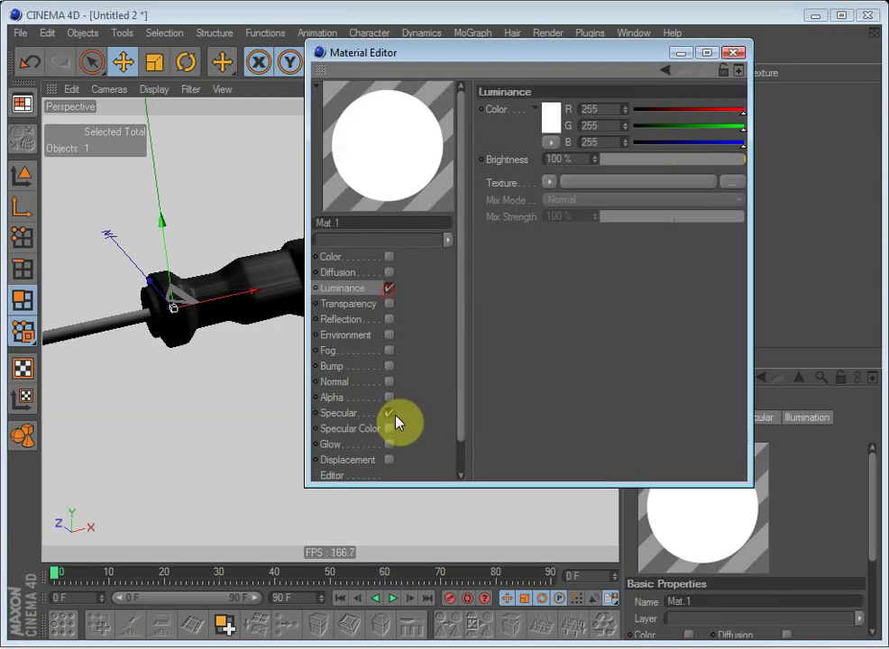
pyautogui.click(389, 412)
# - Load the Meadow HDR image as Mat.1's luminance texture without copying it, and apply the material to the Sky
pyautogui.click(735, 191)
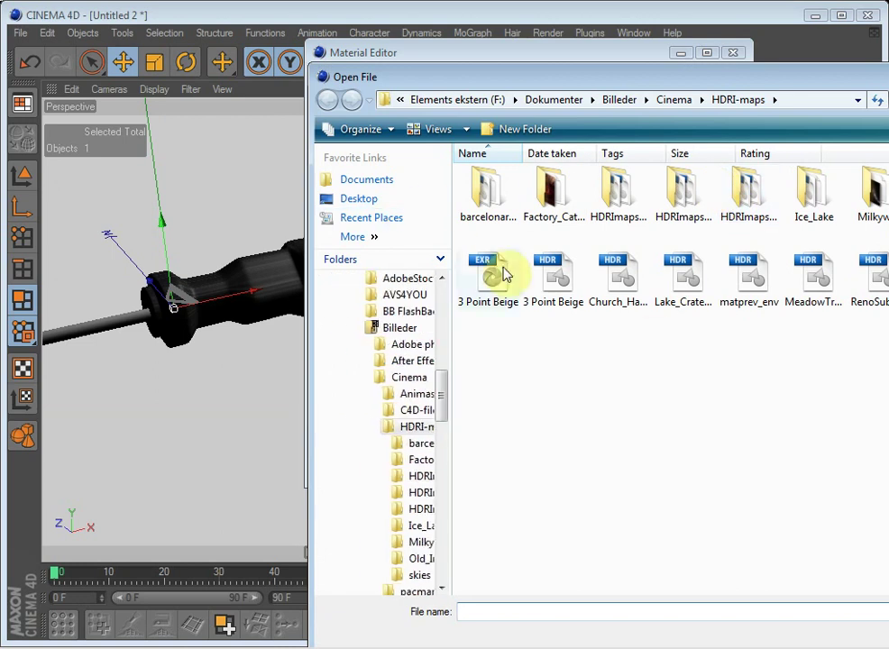
pyautogui.click(825, 317)
pyautogui.click(888, 637)
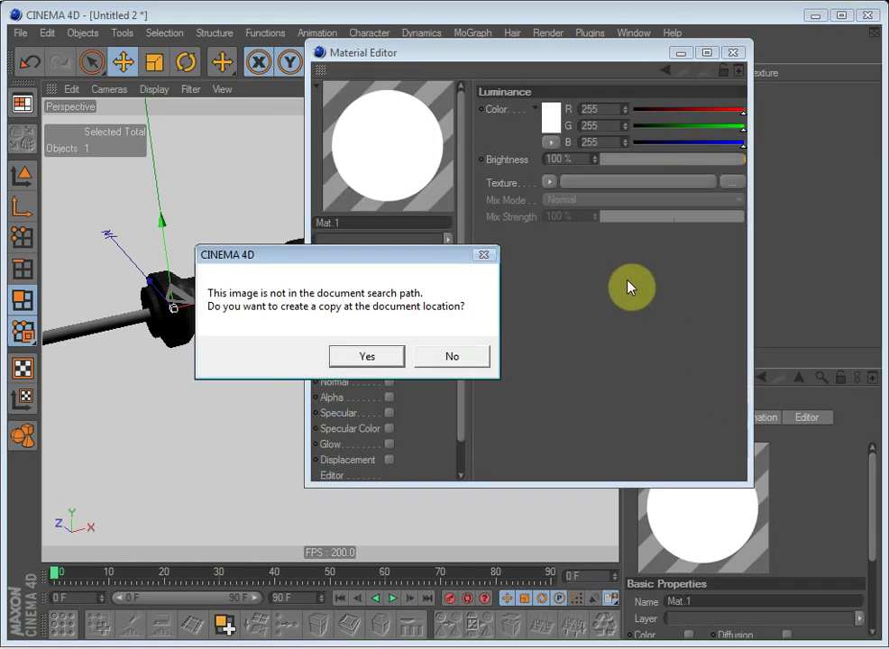
pyautogui.click(453, 357)
pyautogui.click(736, 55)
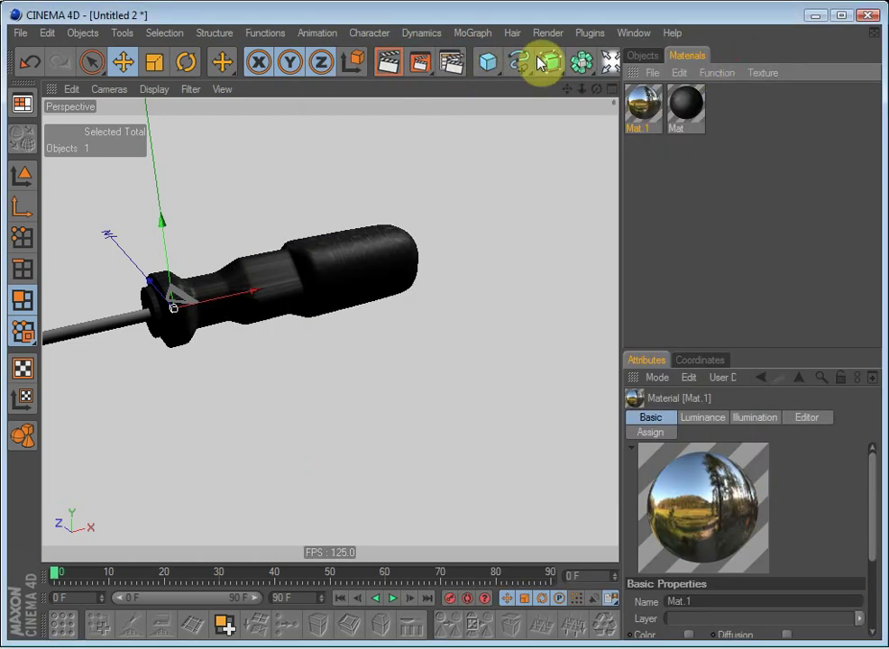
pyautogui.moveTo(644, 106)
pyautogui.mouseDown()
pyautogui.moveTo(648, 62)
pyautogui.moveTo(656, 95)
pyautogui.mouseUp()
# - Add a Compositing tag to the Sky and turn off Cast Shadows, Receive Shadows and Seen by Camera
pyautogui.rightClick(658, 94)
pyautogui.moveTo(749, 108)
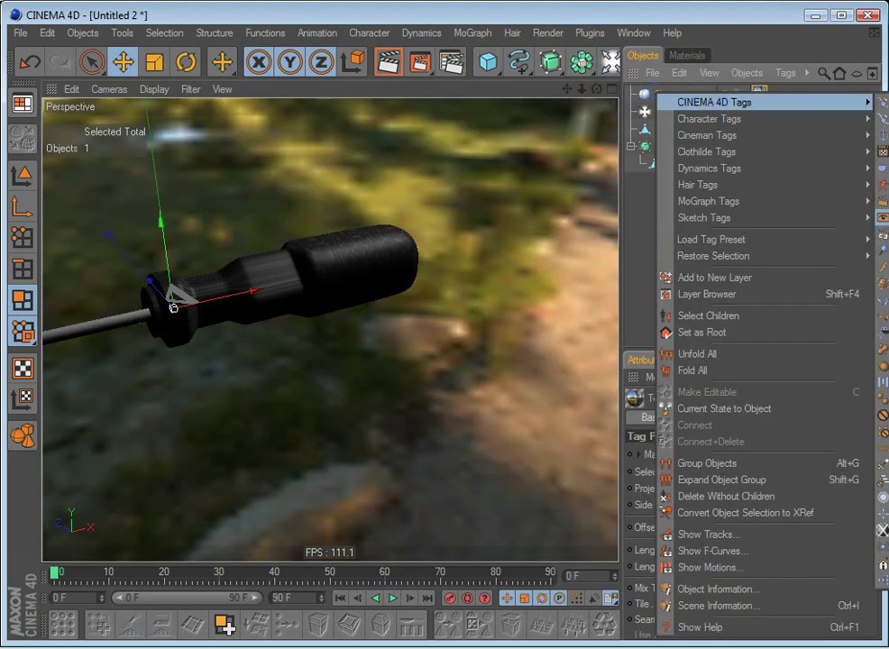
pyautogui.click(882, 200)
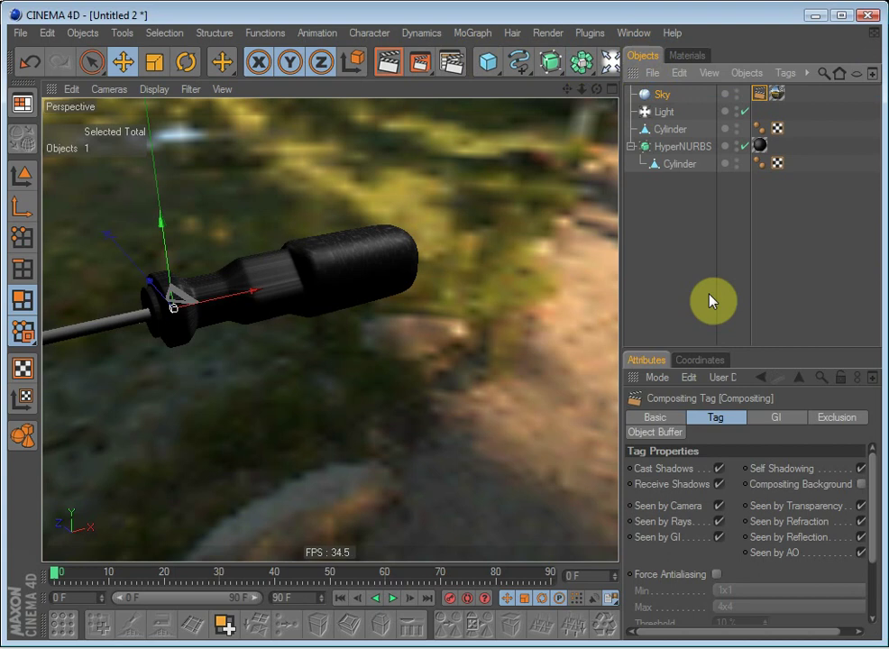
pyautogui.click(719, 470)
pyautogui.click(720, 507)
# - Render the perspective view from two angles to check the handle's material and lighting
pyautogui.keyDown('alt'); pyautogui.moveTo(282, 347); pyautogui.dragTo(317, 344, button='middle'); pyautogui.keyUp('alt')
pyautogui.keyDown('alt'); pyautogui.moveTo(318, 344); pyautogui.dragTo(335, 343, button='right'); pyautogui.keyUp('alt')
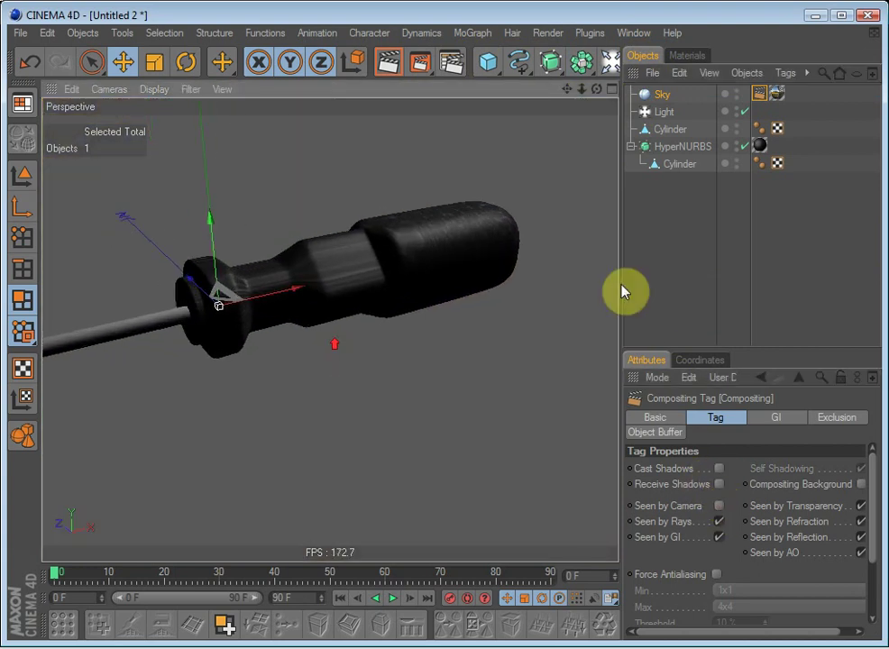
pyautogui.click(679, 263)
pyautogui.click(389, 62)
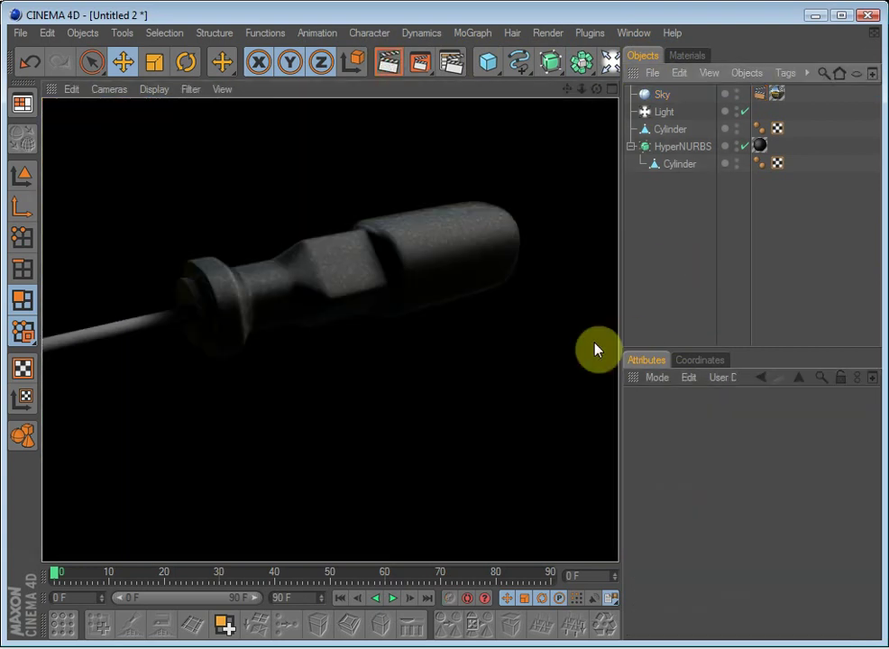
pyautogui.keyDown('alt'); pyautogui.moveTo(494, 322); pyautogui.dragTo(484, 319); pyautogui.keyUp('alt')
pyautogui.click(390, 62)
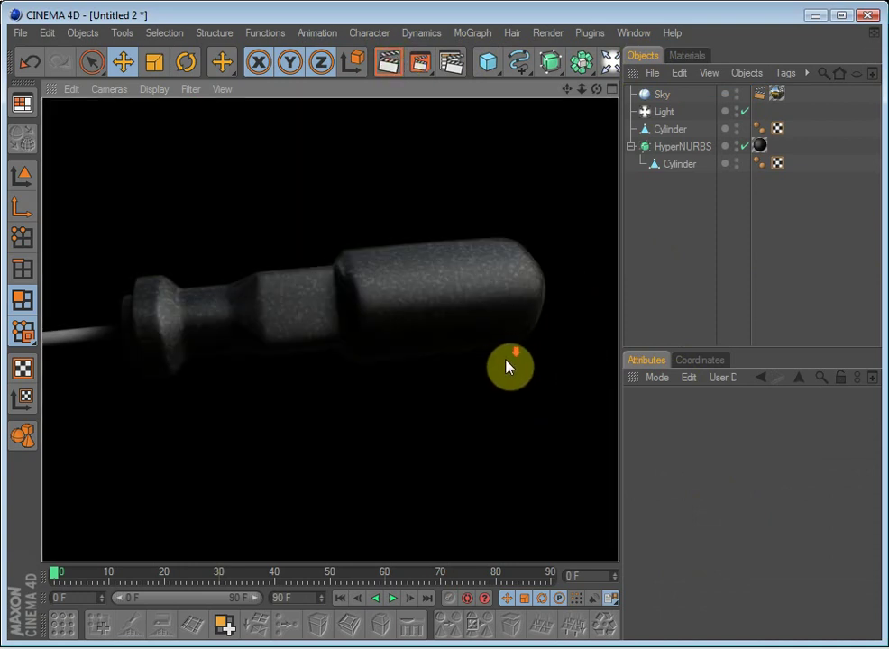
# - Add a Plane object and lower it beneath the screwdriver as a floor
pyautogui.scroll(-5, 506, 361)
pyautogui.keyDown('alt'); pyautogui.moveTo(366, 261); pyautogui.dragTo(343, 292); pyautogui.keyUp('alt')
pyautogui.moveTo(492, 62); pyautogui.dragTo(615, 116)
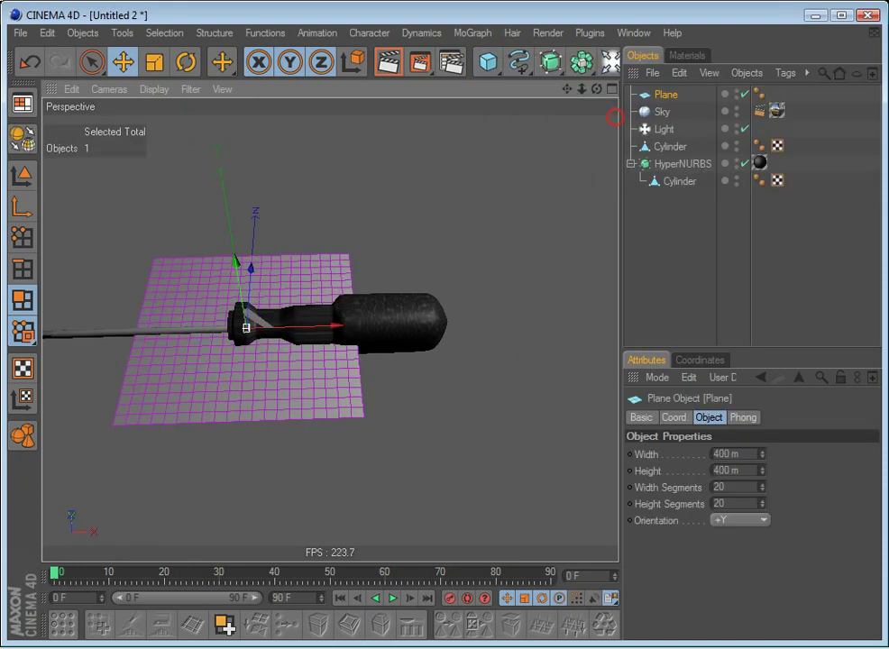
pyautogui.keyDown('alt'); pyautogui.moveTo(451, 243); pyautogui.dragTo(495, 222); pyautogui.keyUp('alt')
pyautogui.moveTo(188, 242); pyautogui.dragTo(191, 268)
pyautogui.keyDown('alt'); pyautogui.moveTo(344, 294); pyautogui.dragTo(398, 290); pyautogui.keyUp('alt')
pyautogui.keyDown('alt'); pyautogui.moveTo(248, 275); pyautogui.dragTo(285, 307); pyautogui.keyUp('alt')
pyautogui.scroll(-3, 285, 307)
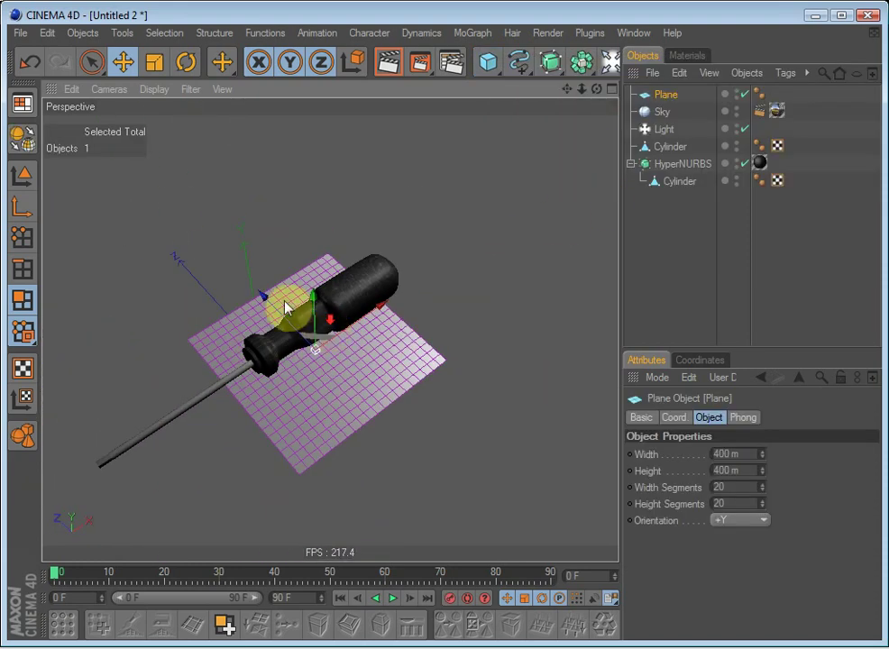
# - Enlarge the floor plane to about 1472 m wide and 2108 m high
pyautogui.click(25, 174)
pyautogui.moveTo(384, 305); pyautogui.dragTo(533, 200)
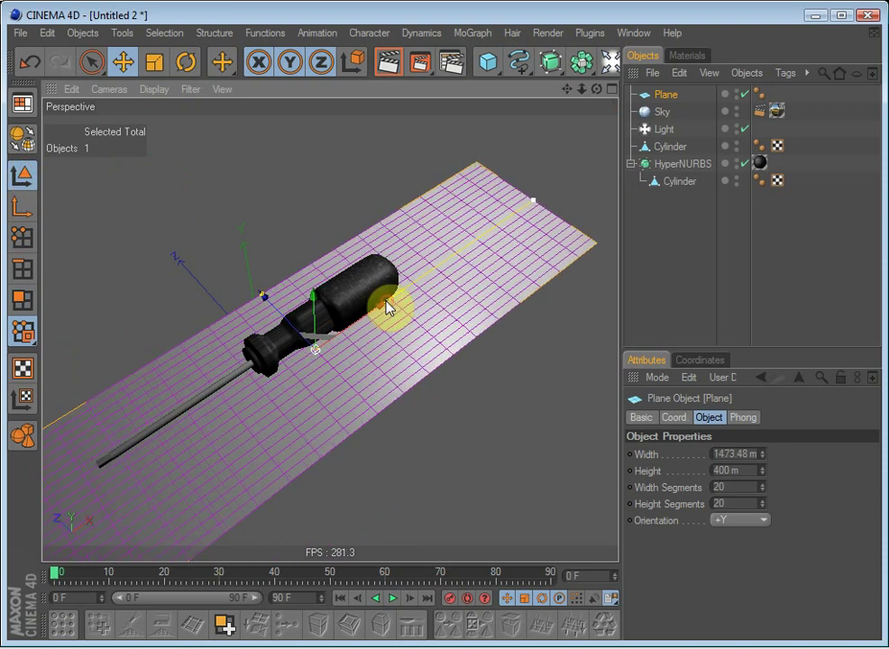
pyautogui.moveTo(261, 295); pyautogui.dragTo(94, 120)
pyautogui.keyDown('alt'); pyautogui.moveTo(455, 417); pyautogui.dragTo(448, 385); pyautogui.keyUp('alt')
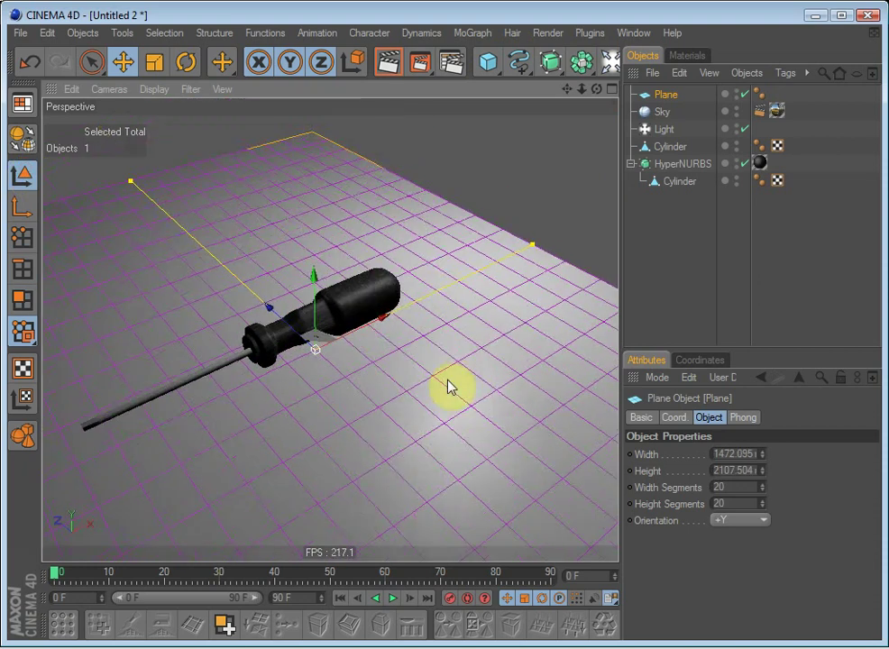
# - Frame the screwdriver closely on the floor and add the Global Illumination effect to the render settings
pyautogui.scroll(5, 448, 385)
pyautogui.keyDown('alt'); pyautogui.moveTo(397, 381); pyautogui.dragTo(476, 433, button='middle'); pyautogui.keyUp('alt')
pyautogui.click(451, 63)
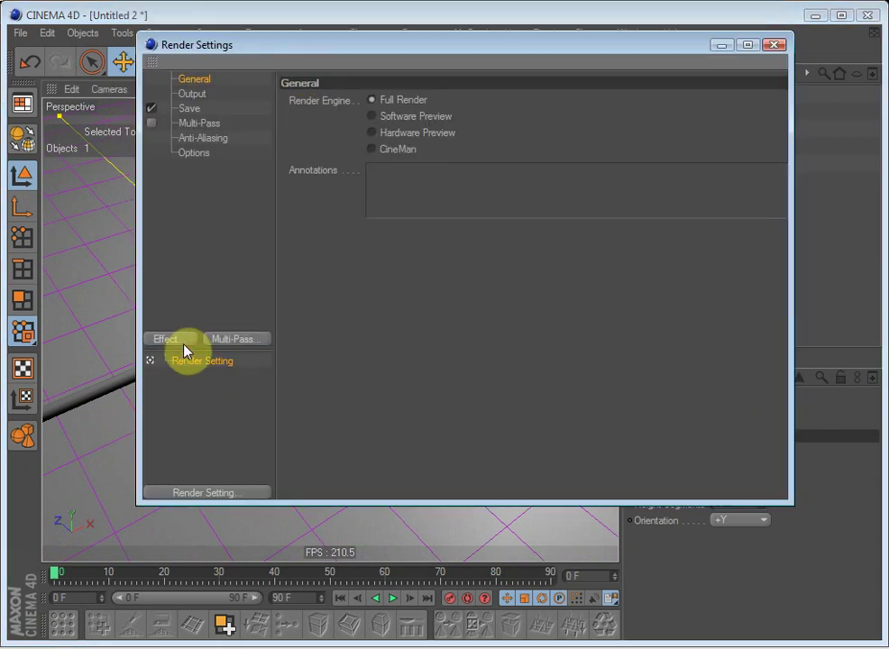
pyautogui.click(180, 340)
pyautogui.click(248, 511)
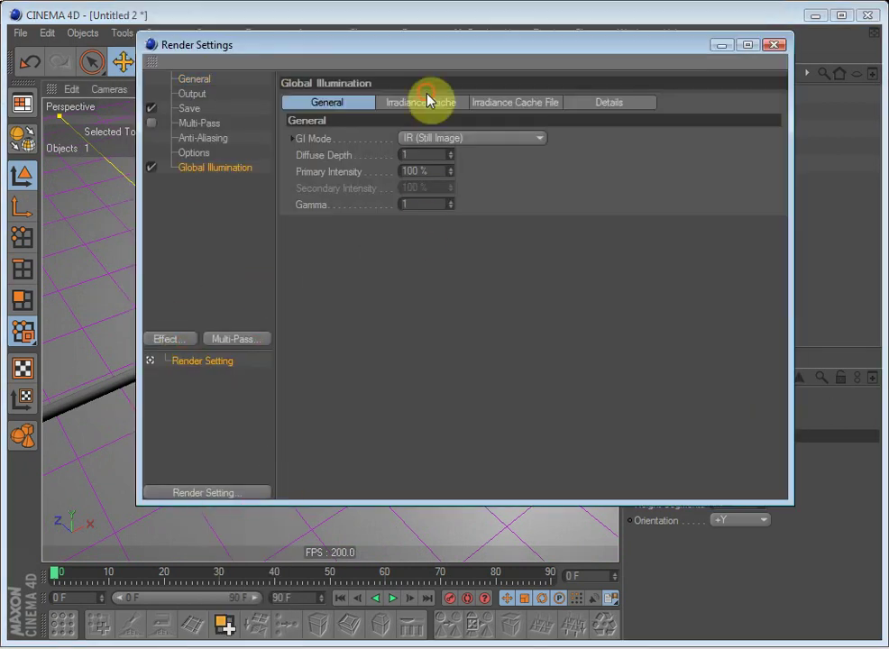
# - Set the Irradiance Cache's Stochastic Samples and Record Density to Low, and render the perspective view
pyautogui.click(428, 101)
pyautogui.click(460, 138)
pyautogui.click(463, 187)
pyautogui.click(448, 154)
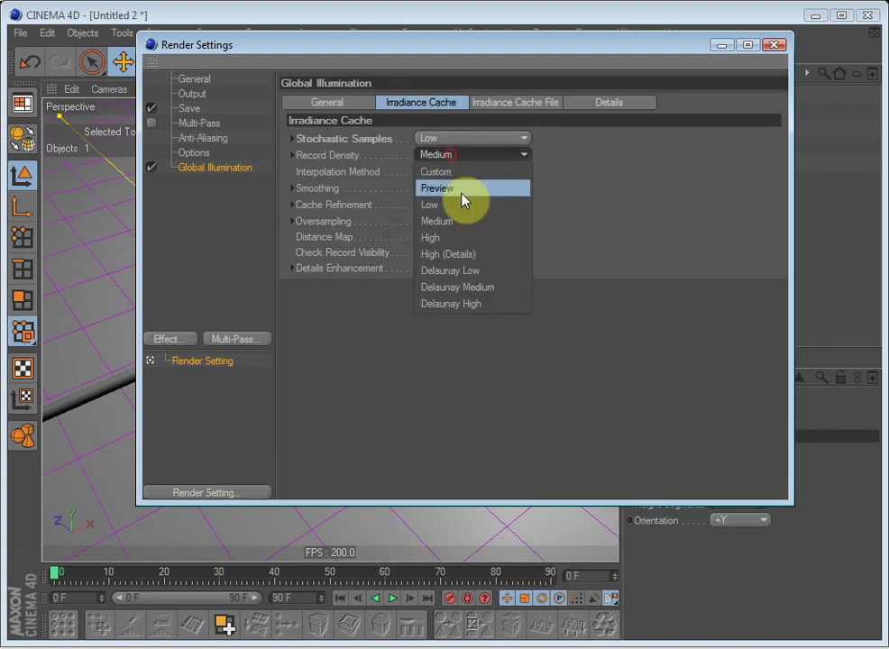
pyautogui.click(462, 204)
pyautogui.click(774, 44)
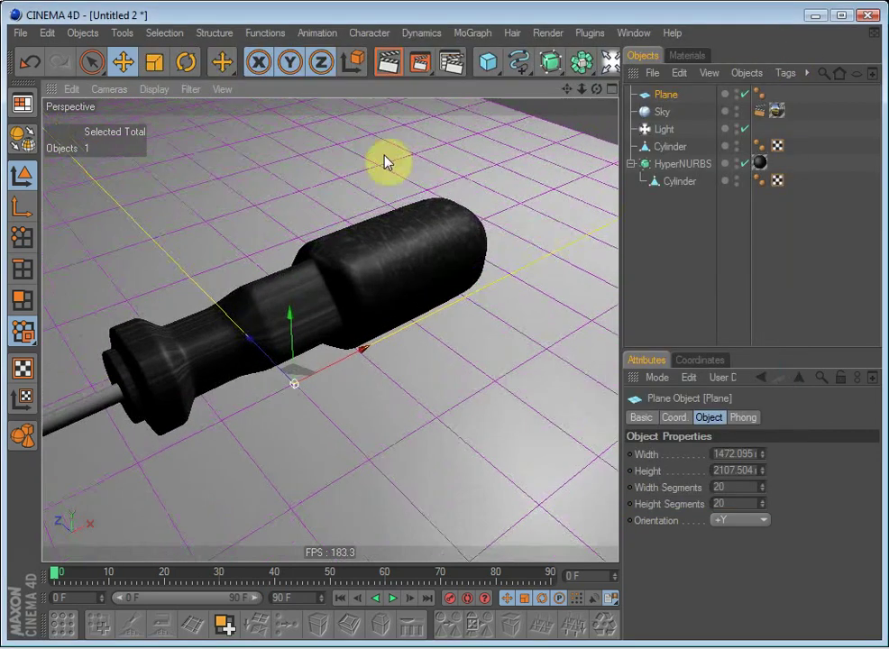
pyautogui.click(389, 63)
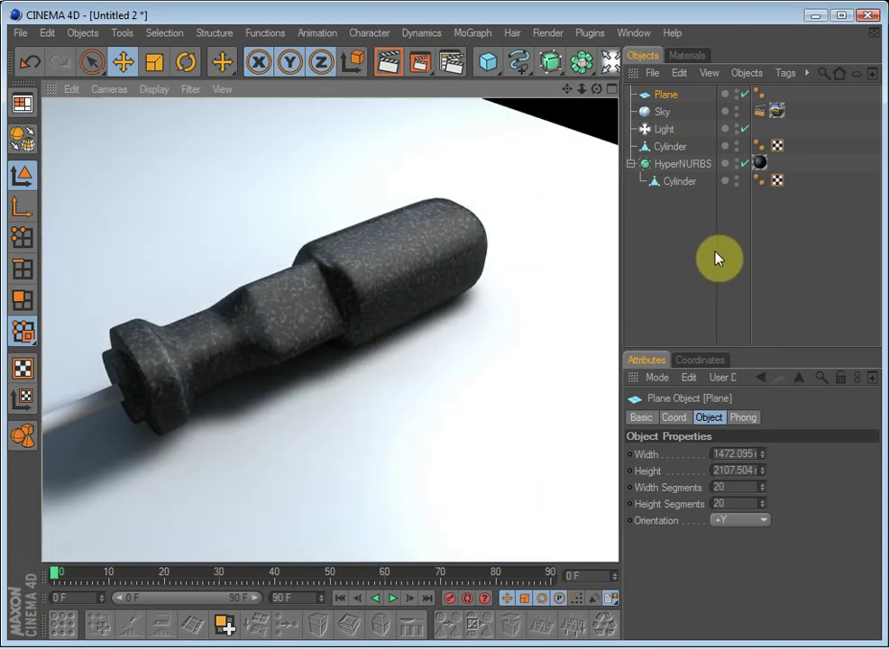
# - Set the Global Scale of the noise shader in the handle material's color channel to 15%, comparing renders of the view
pyautogui.click(688, 55)
pyautogui.doubleClick(679, 109)
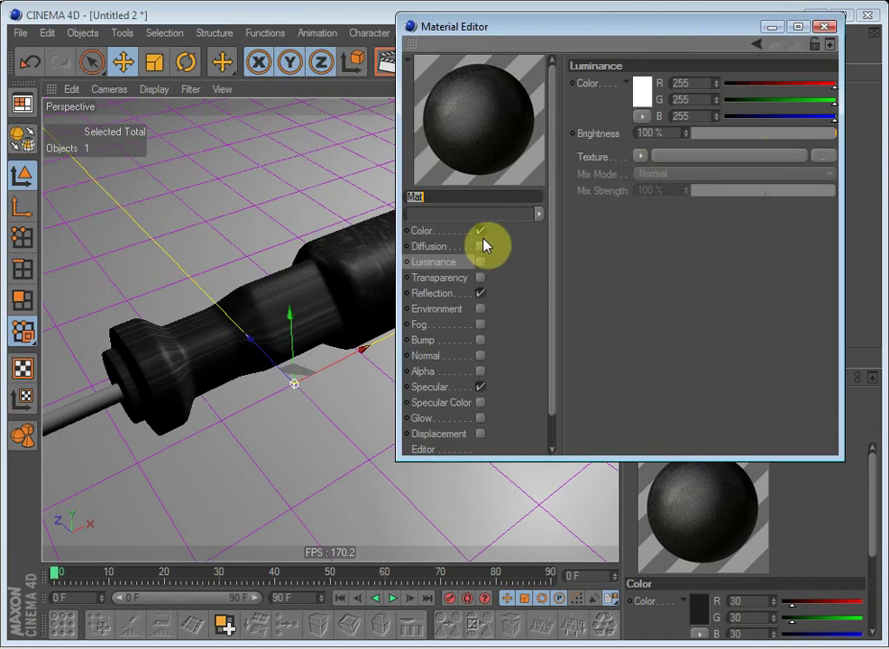
pyautogui.click(445, 295)
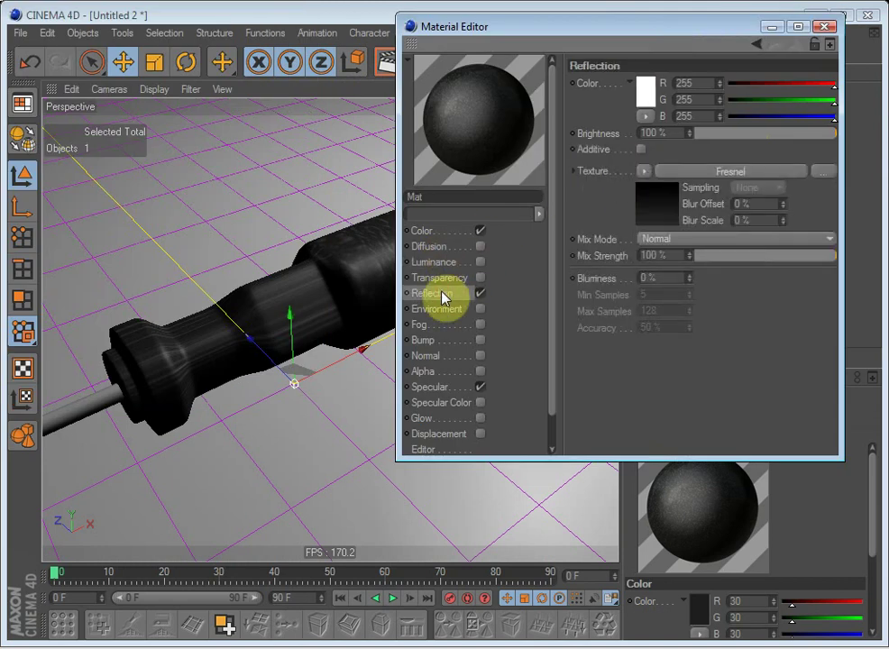
pyautogui.click(442, 231)
pyautogui.click(642, 185)
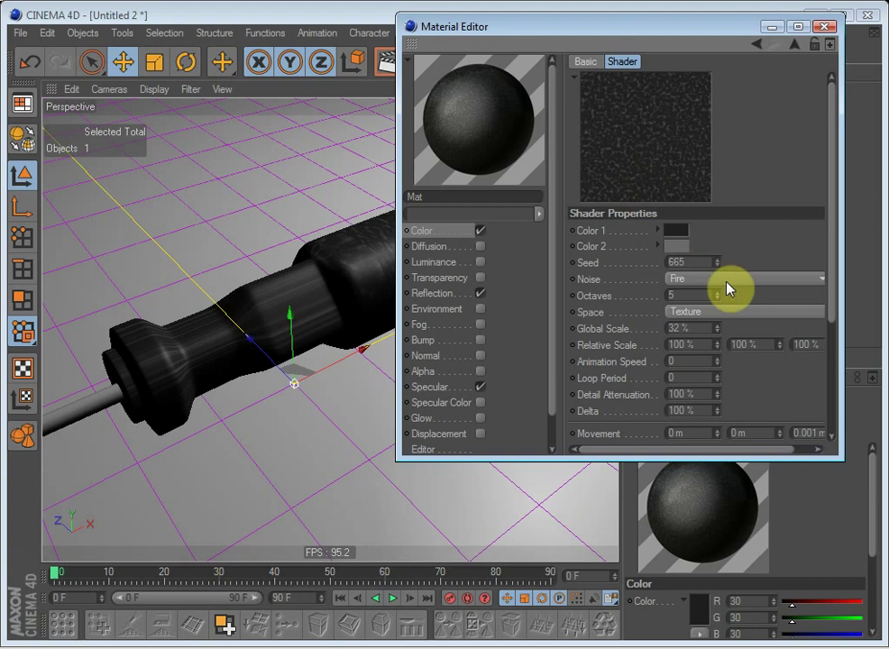
pyautogui.doubleClick(701, 328)
pyautogui.moveTo(533, 26); pyautogui.dragTo(659, 35)
pyautogui.click(388, 61)
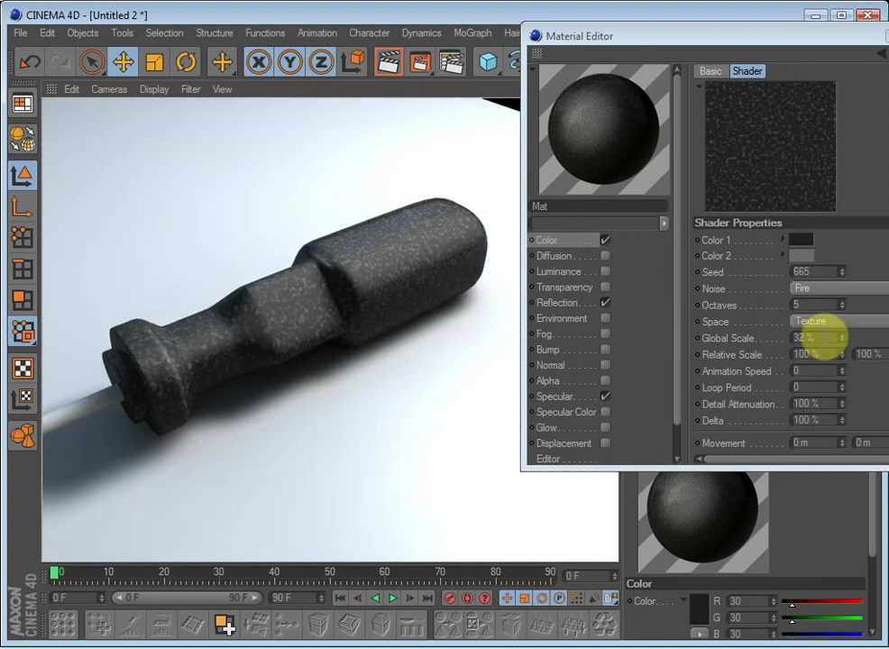
pyautogui.moveTo(825, 337); pyautogui.dragTo(790, 335)
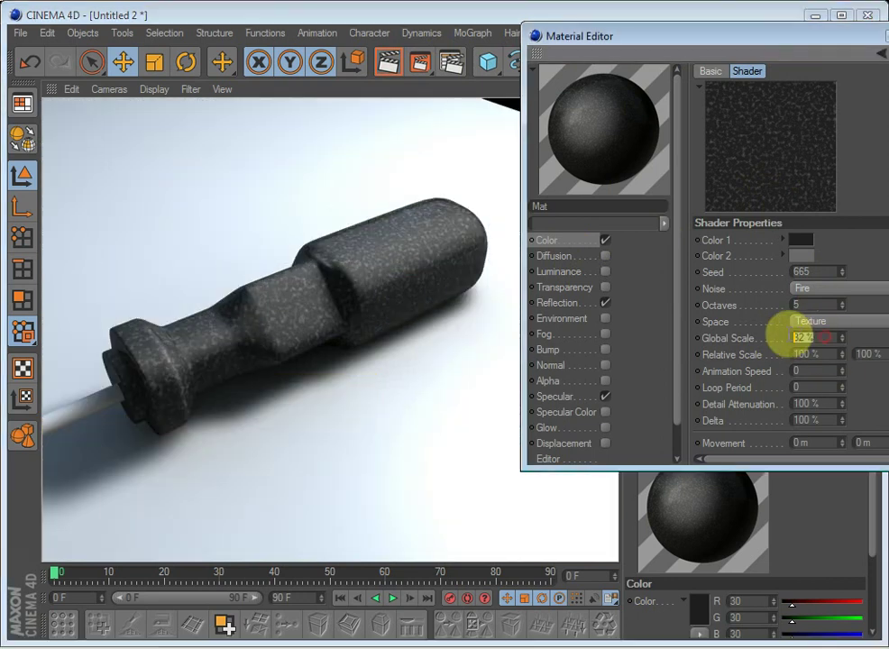
pyautogui.click(874, 337)
pyautogui.click(390, 64)
pyautogui.hotkey('ctrl', 'r')
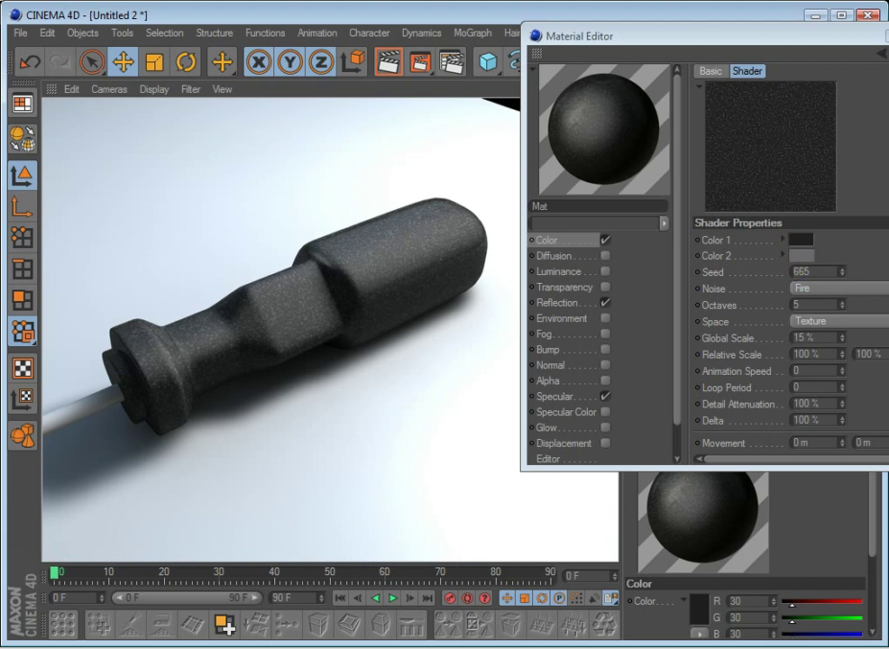
pyautogui.click(888, 36)
# - Select the shaft cylinder, create a new material for it and open the material for editing
pyautogui.scroll(-3, 264, 348)
pyautogui.keyDown('alt'); pyautogui.moveTo(264, 348); pyautogui.dragTo(481, 263, button='middle'); pyautogui.keyUp('alt')
pyautogui.click(252, 361)
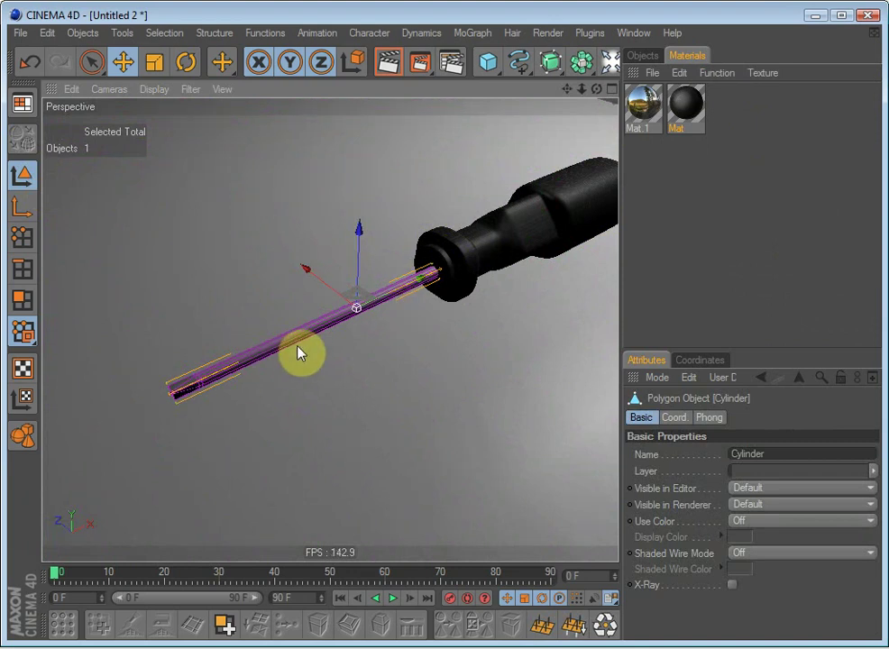
pyautogui.keyDown('alt'); pyautogui.moveTo(312, 349); pyautogui.dragTo(336, 340, button='middle'); pyautogui.keyUp('alt')
pyautogui.keyDown('alt'); pyautogui.moveTo(336, 340); pyautogui.dragTo(368, 307, button='right'); pyautogui.keyUp('alt')
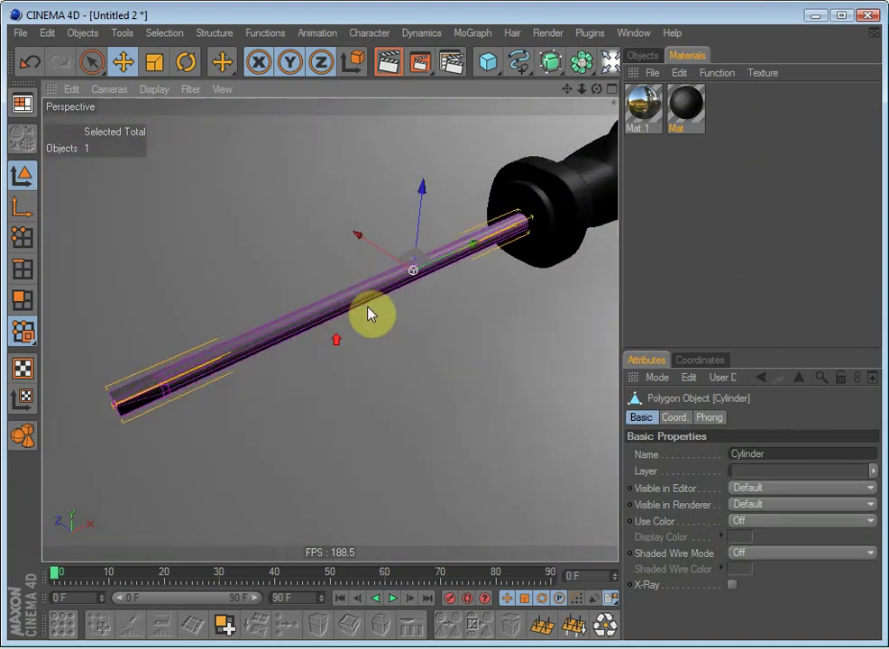
pyautogui.doubleClick(724, 141)
pyautogui.doubleClick(650, 99)
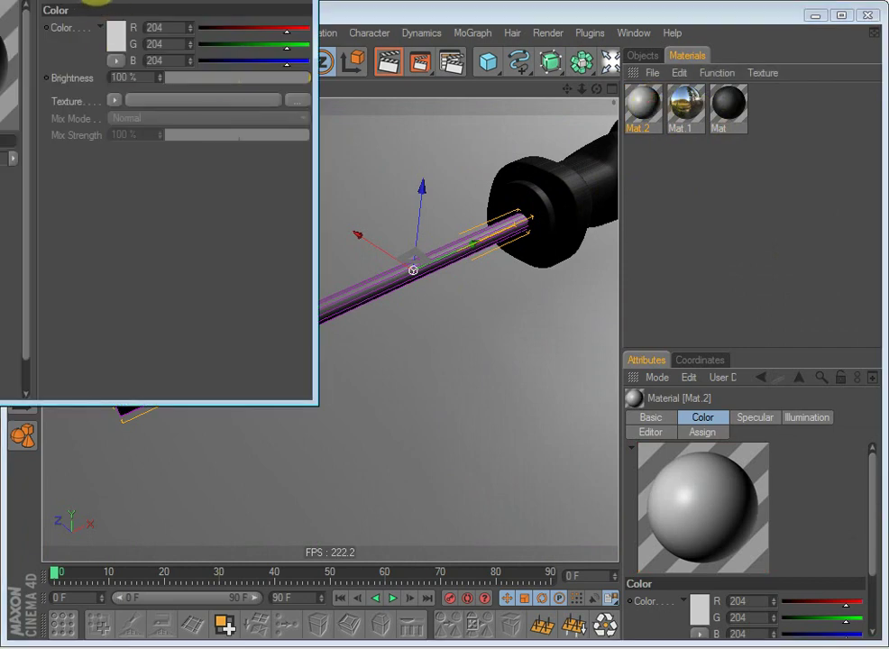
# - Set the new shaft material's color to dark grey, RGB 79, 79, 79
pyautogui.moveTo(92, 0); pyautogui.dragTo(471, 47)
pyautogui.click(497, 113)
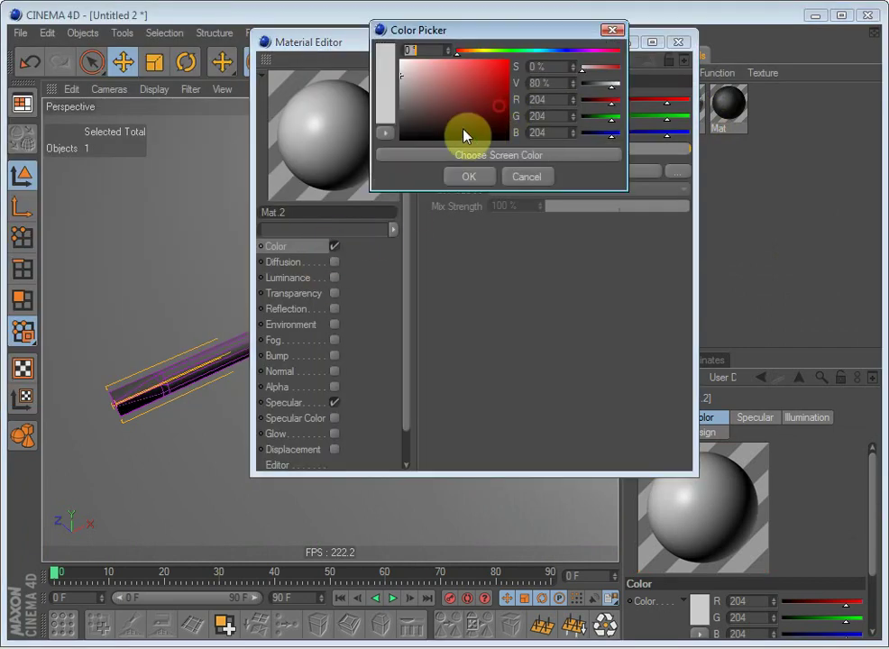
pyautogui.click(395, 119)
pyautogui.click(441, 176)
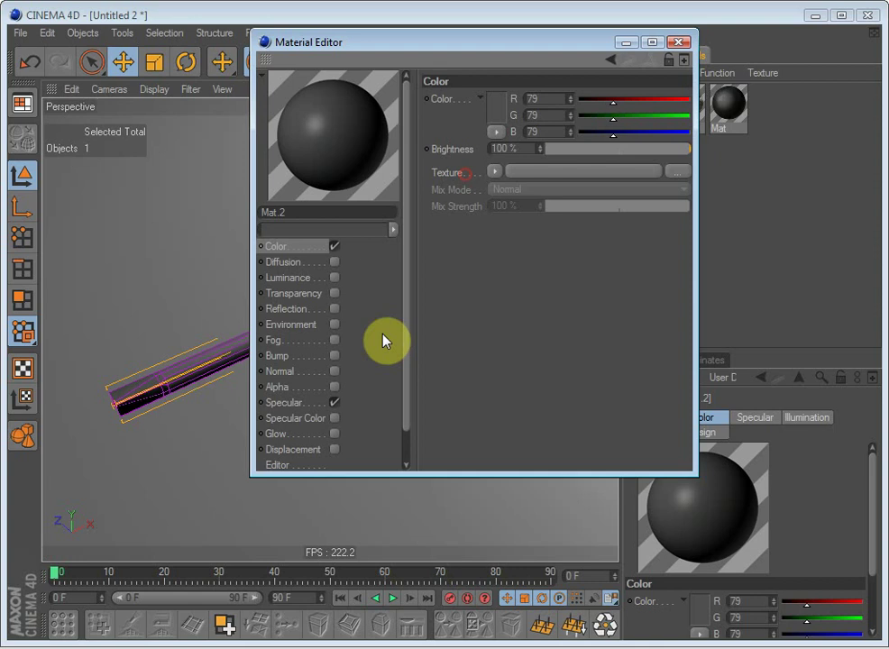
# - Enable reflection on the shaft material with a Fresnel texture, and darken the gradient's white end to grey, RGB 117
pyautogui.click(307, 293)
pyautogui.click(335, 309)
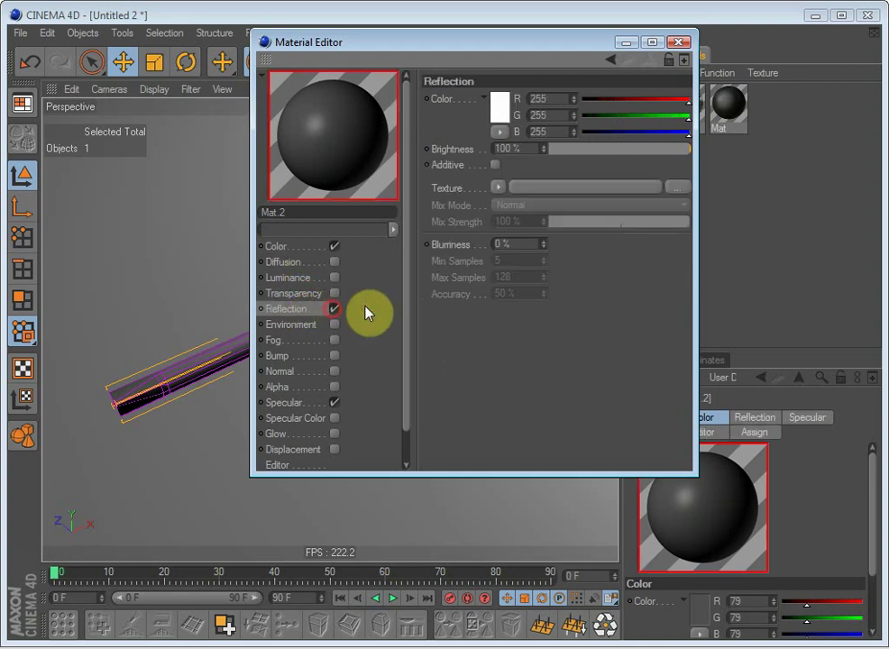
pyautogui.click(495, 185)
pyautogui.click(515, 384)
pyautogui.click(512, 222)
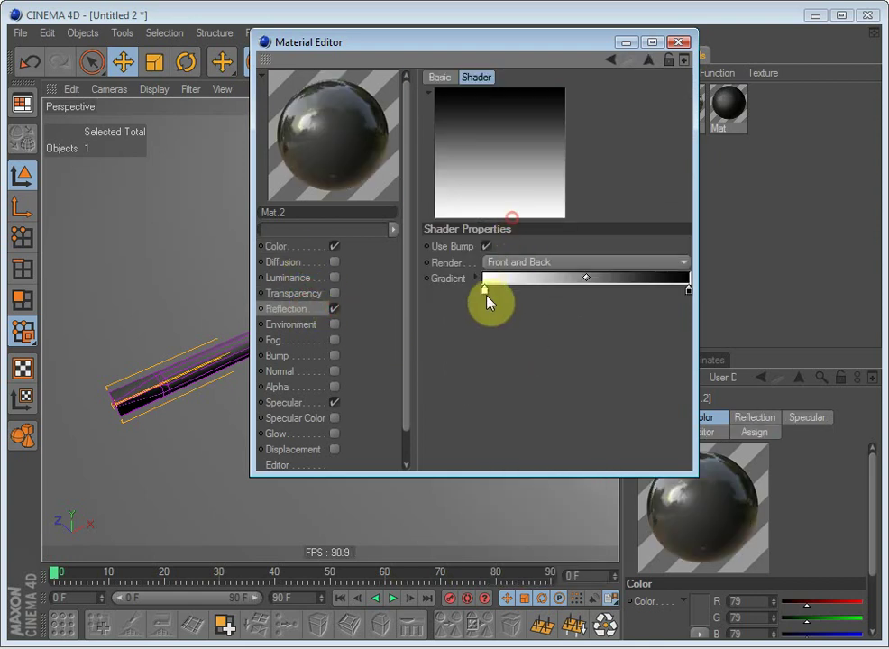
pyautogui.doubleClick(486, 287)
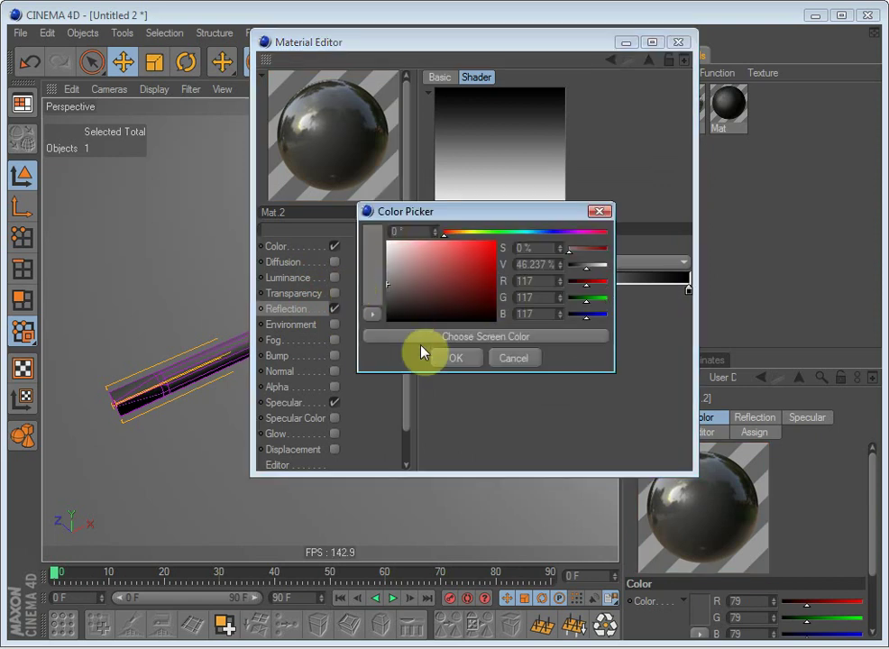
pyautogui.click(458, 358)
# - Set the shaft material's specular width to 22% and height to 83%, and lighten both ends of its Fresnel reflection gradient
pyautogui.click(290, 400)
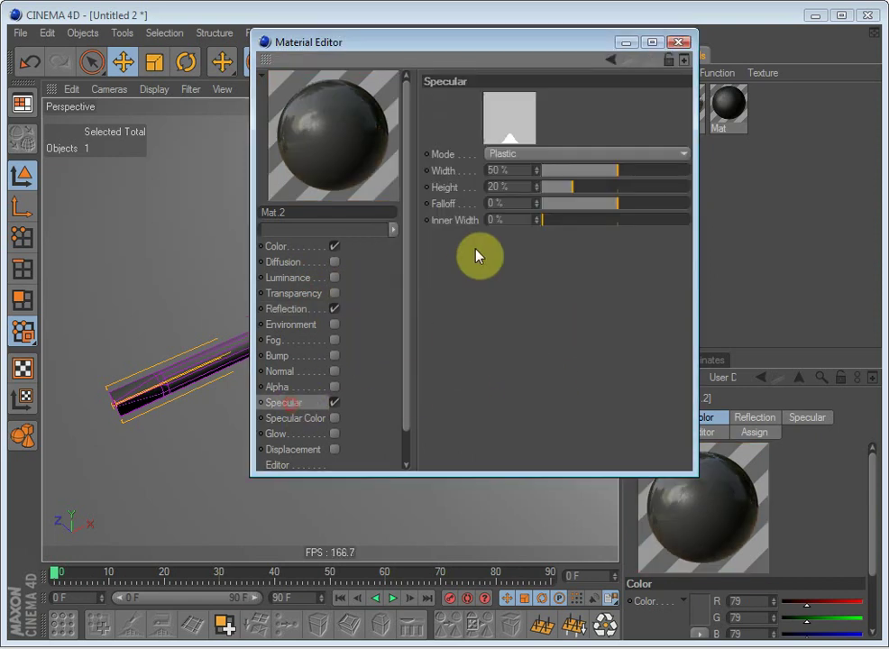
pyautogui.moveTo(538, 172); pyautogui.dragTo(536, 132)
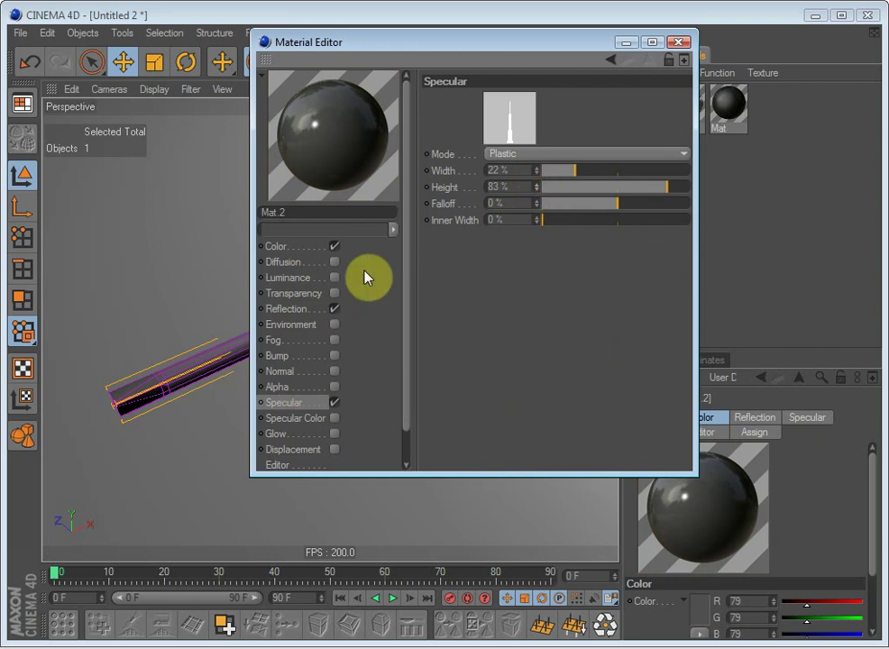
pyautogui.click(288, 307)
pyautogui.click(511, 202)
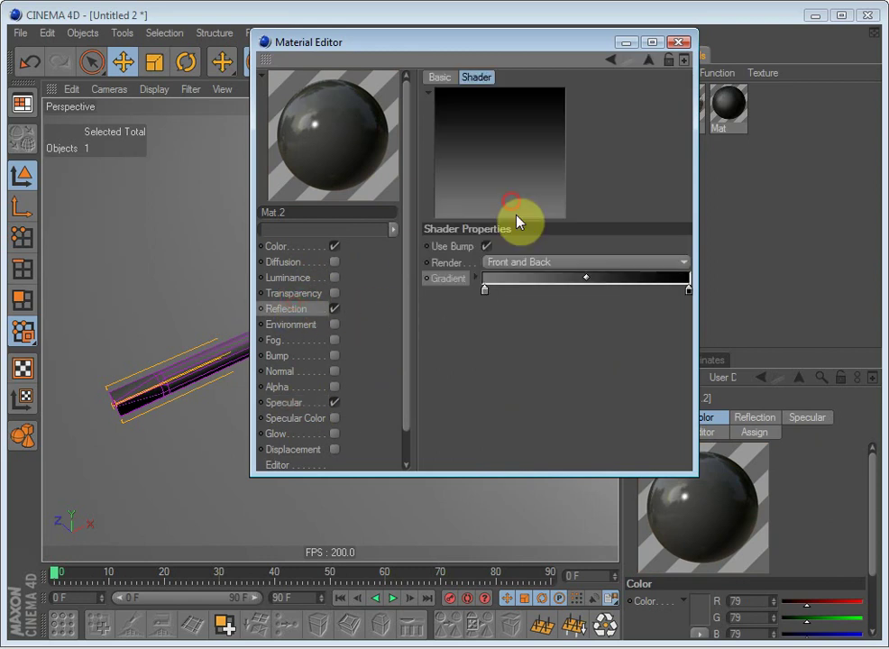
pyautogui.doubleClick(689, 287)
pyautogui.moveTo(630, 294); pyautogui.dragTo(574, 304)
pyautogui.click(647, 358)
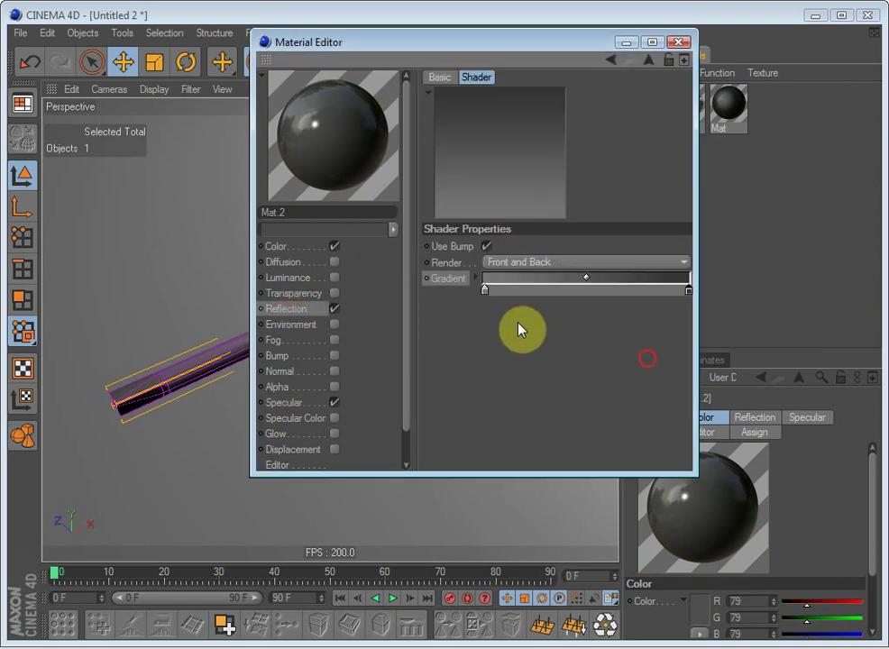
pyautogui.doubleClick(485, 290)
pyautogui.click(455, 366)
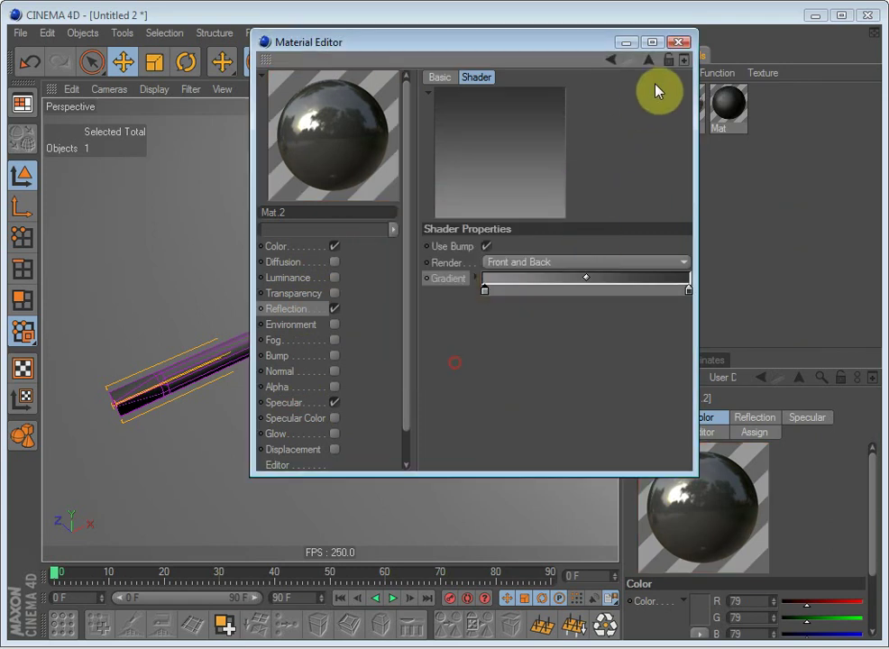
# - Apply the new dark reflective material Mat.2 to the shaft cylinder and render the whole screwdriver
pyautogui.click(680, 41)
pyautogui.click(643, 55)
pyautogui.moveTo(643, 61); pyautogui.dragTo(663, 146)
pyautogui.moveTo(409, 318); pyautogui.dragTo(231, 375)
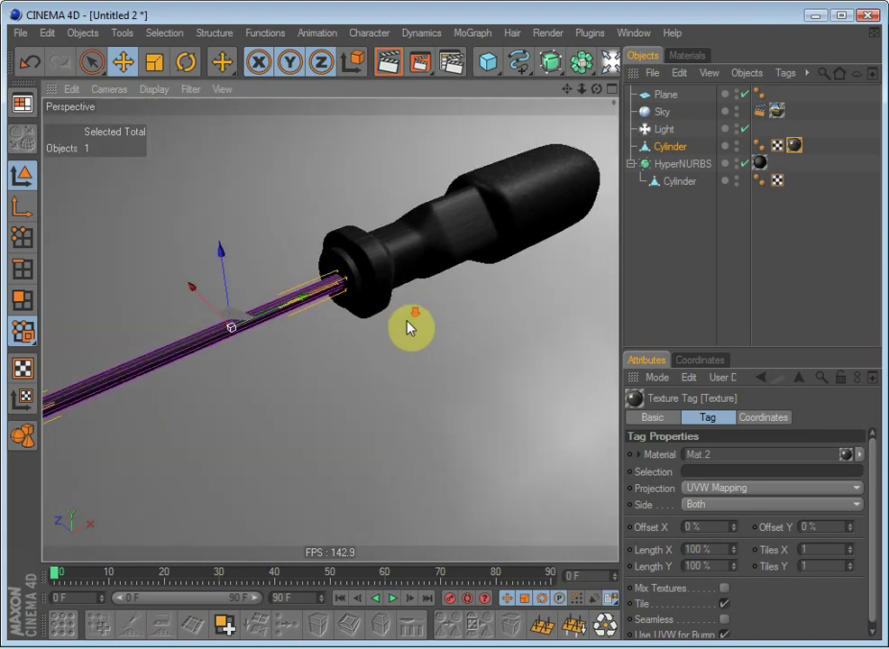
pyautogui.moveTo(409, 319); pyautogui.dragTo(432, 287, button='right')
pyautogui.moveTo(396, 269); pyautogui.dragTo(413, 280)
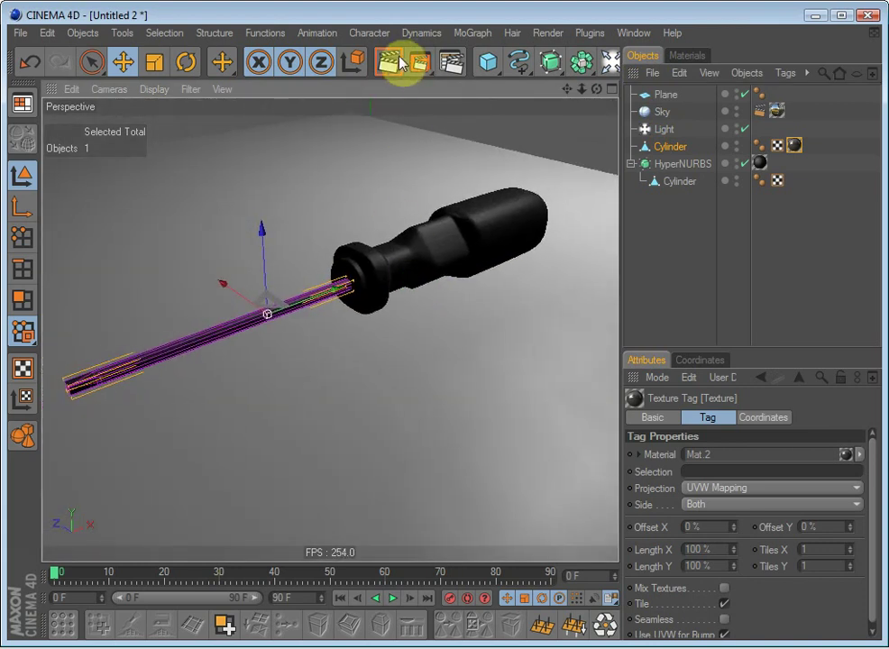
pyautogui.click(390, 61)
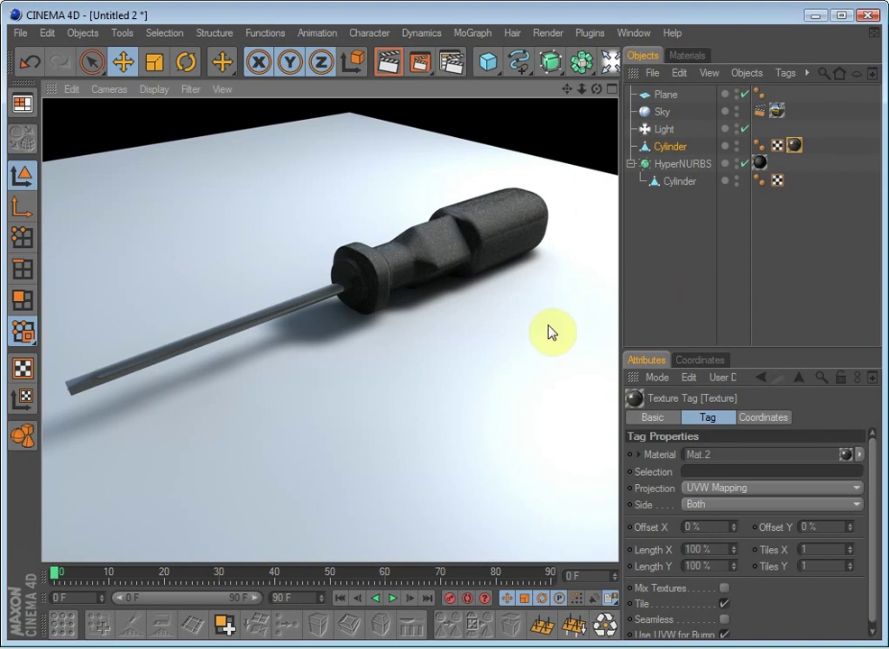
# - Reframe the perspective view to show the whole screwdriver from a lower angle on the floor plane
pyautogui.keyDown('alt'); pyautogui.moveTo(488, 344); pyautogui.dragTo(442, 334); pyautogui.keyUp('alt')
pyautogui.keyDown('alt'); pyautogui.moveTo(510, 352); pyautogui.dragTo(408, 379, button='middle'); pyautogui.keyUp('alt')
pyautogui.scroll(-5, 511, 352)
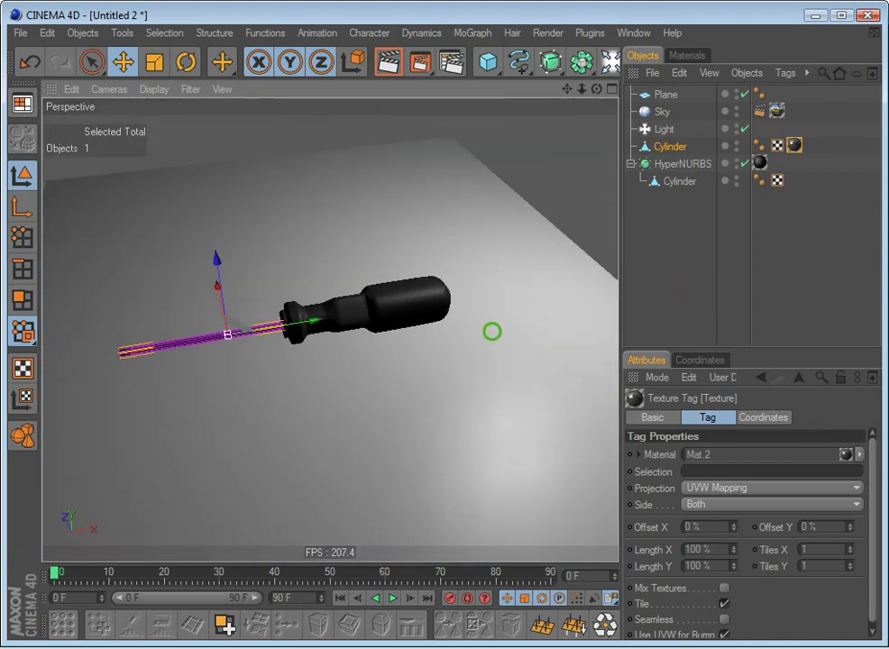
pyautogui.keyDown('alt'); pyautogui.moveTo(492, 331); pyautogui.dragTo(475, 350); pyautogui.keyUp('alt')
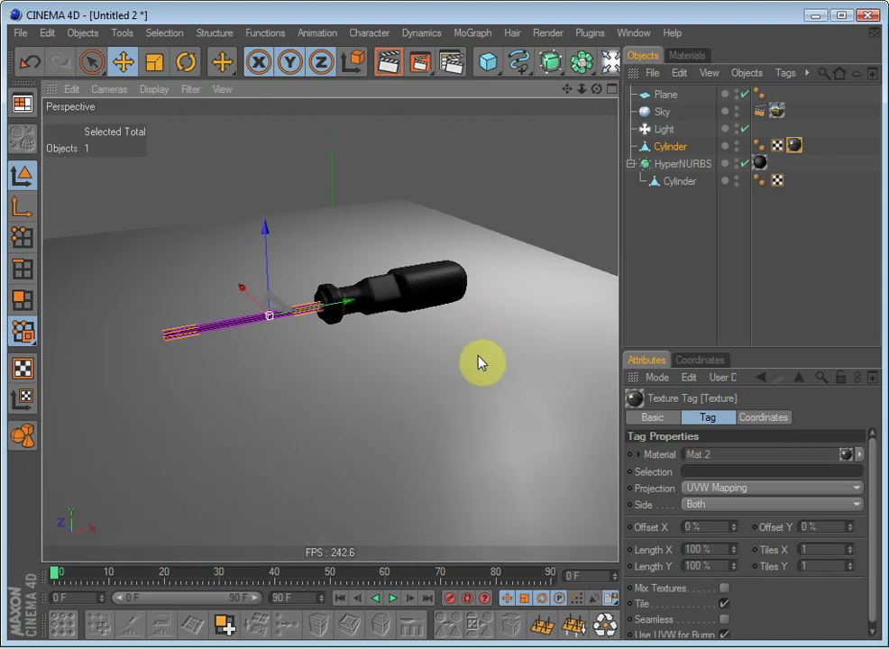
pyautogui.keyDown('alt'); pyautogui.moveTo(479, 356); pyautogui.dragTo(510, 354, button='right'); pyautogui.keyUp('alt')
pyautogui.keyDown('alt'); pyautogui.moveTo(478, 356); pyautogui.dragTo(501, 379, button='middle'); pyautogui.keyUp('alt')
pyautogui.keyDown('alt'); pyautogui.moveTo(478, 356); pyautogui.dragTo(492, 319); pyautogui.keyUp('alt')
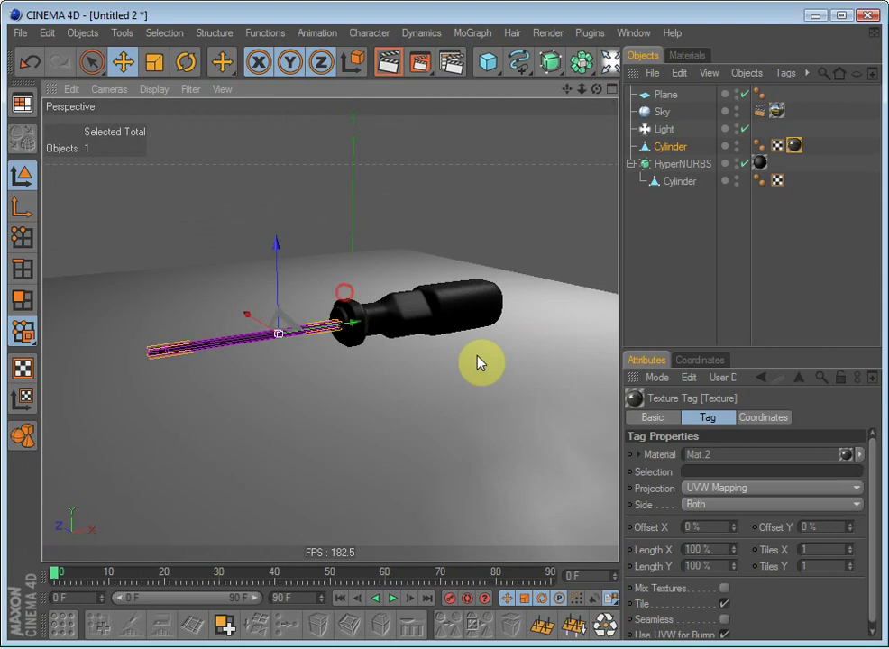